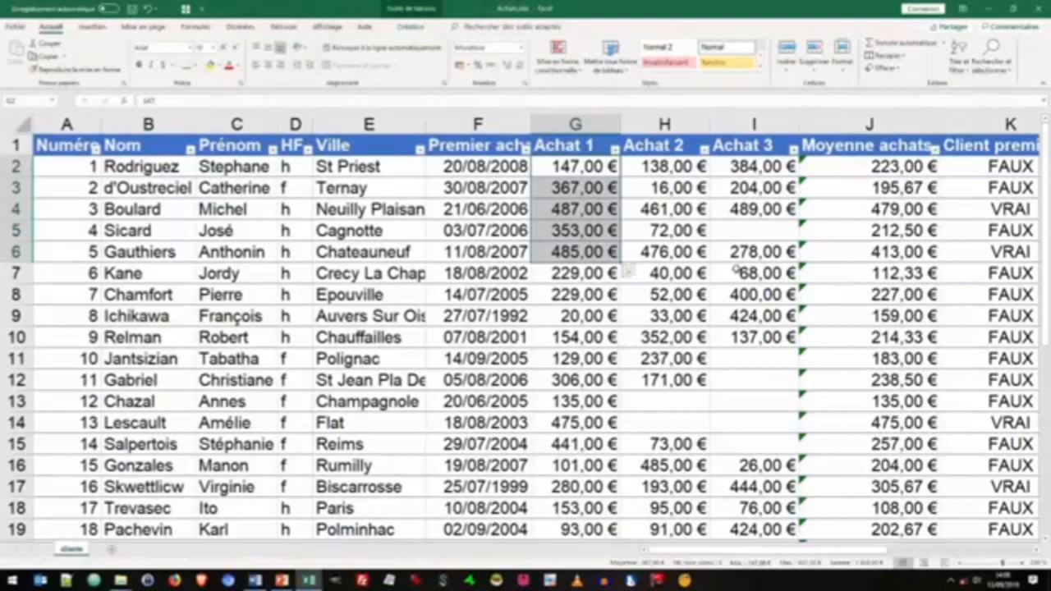
Examine the formulas behind the Moyenne achats, Client premium and Nb achats columns of the clients table
scroll(755, 554, "right", 3)
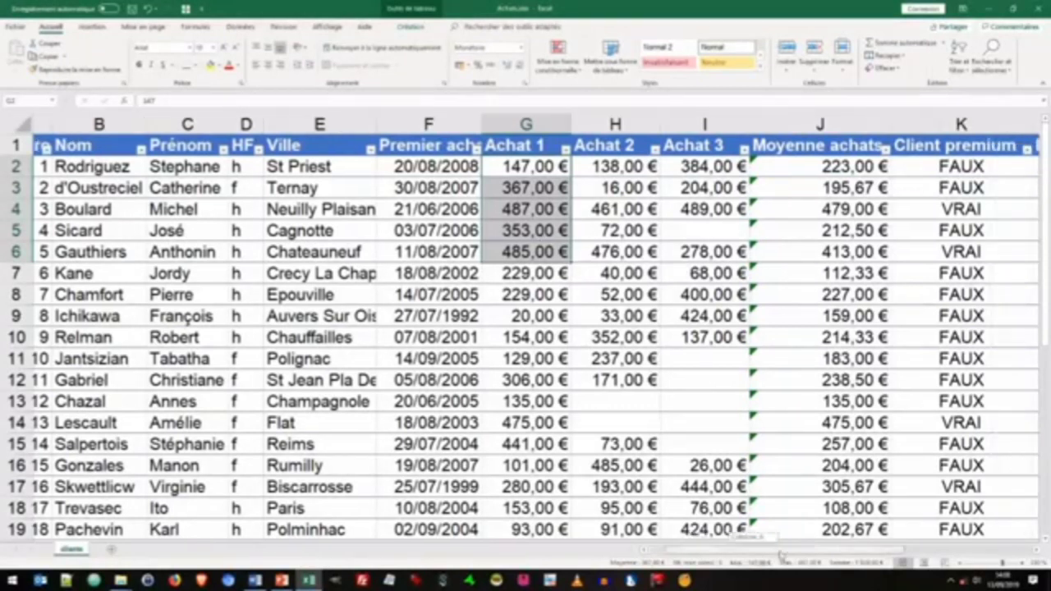
left_click(702, 167)
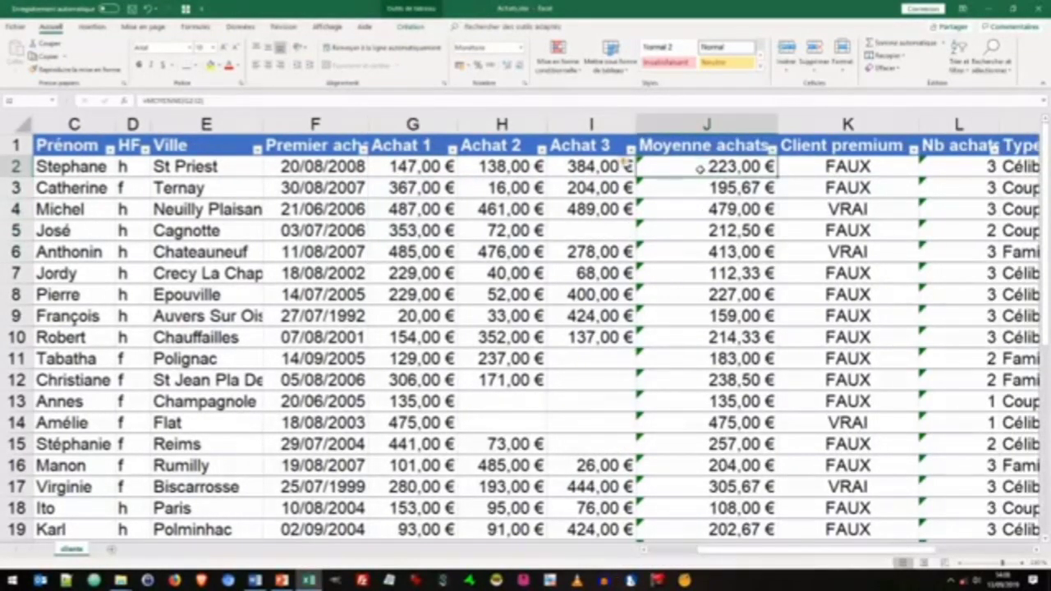
double_click(699, 168)
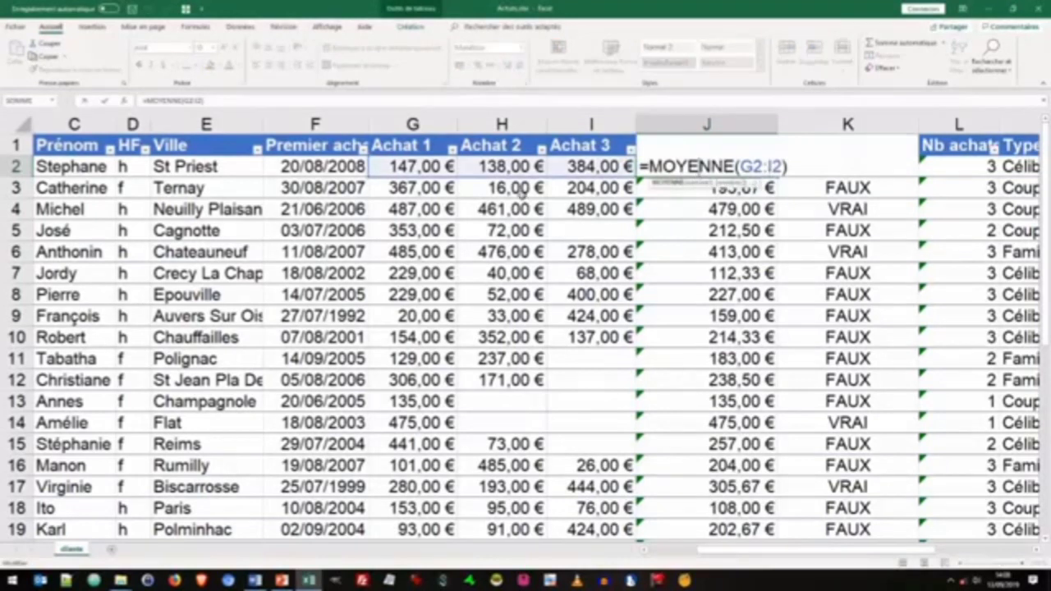
key("Escape")
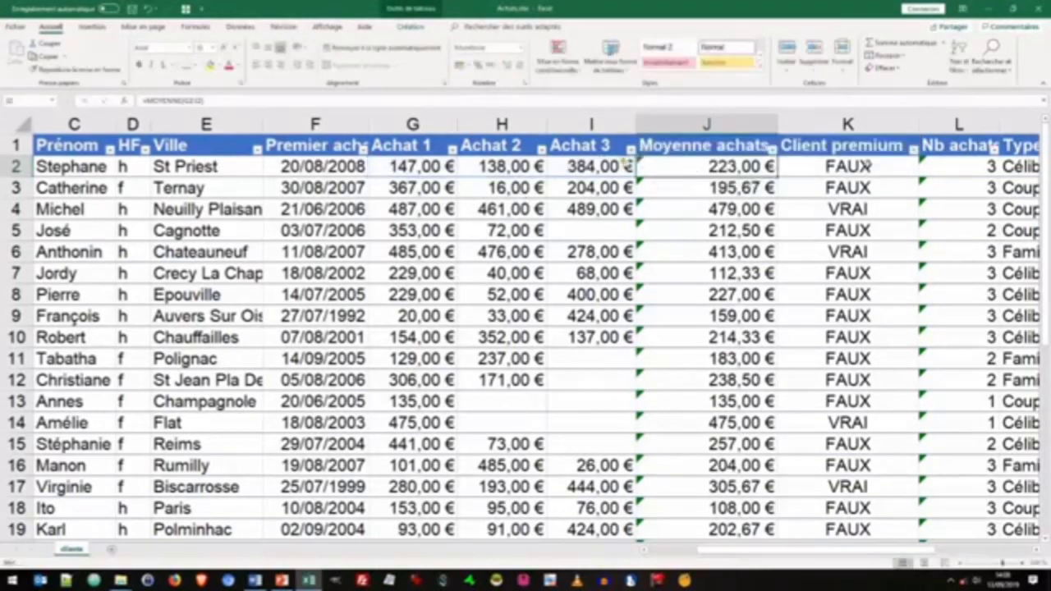
left_click(866, 166)
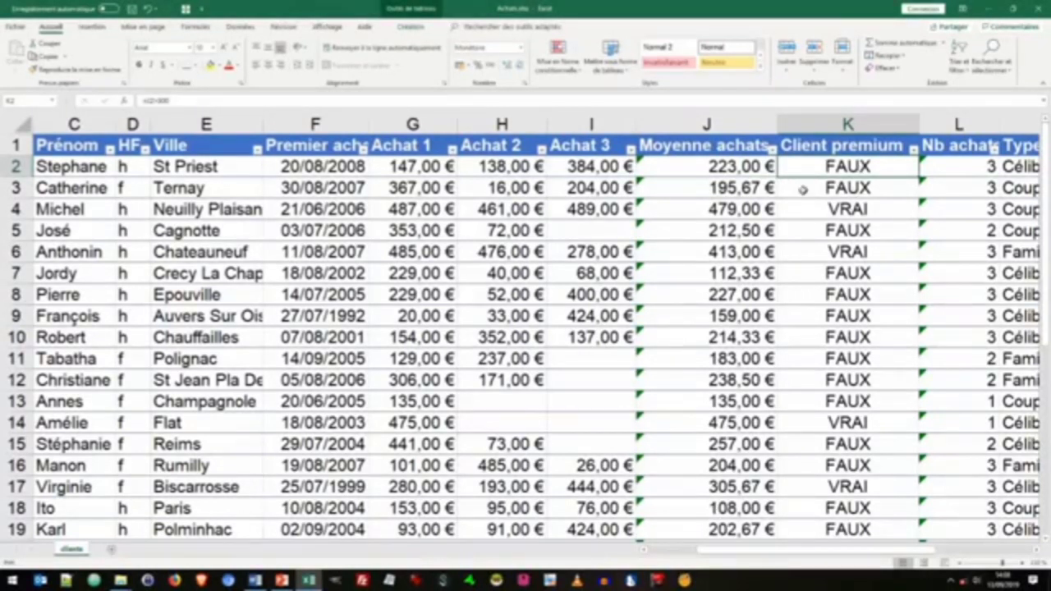
left_click(840, 210)
double_click(840, 210)
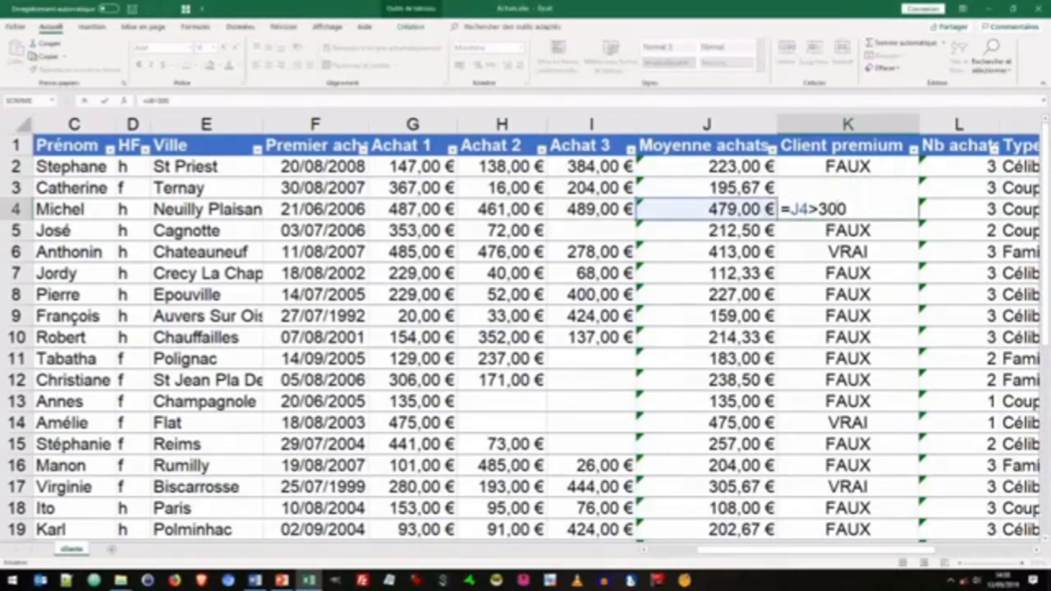
key("Escape")
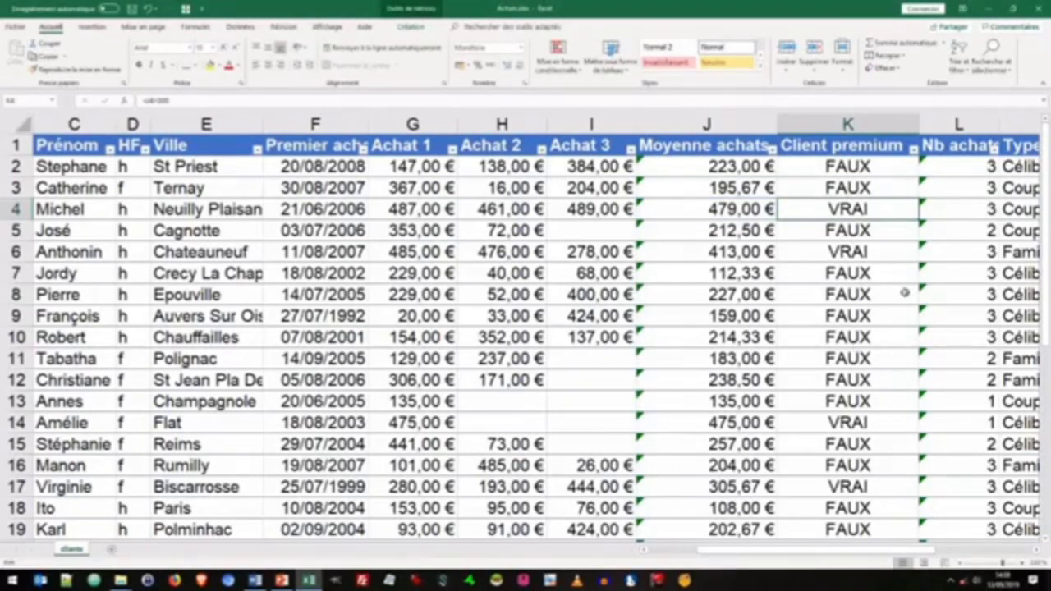
double_click(957, 190)
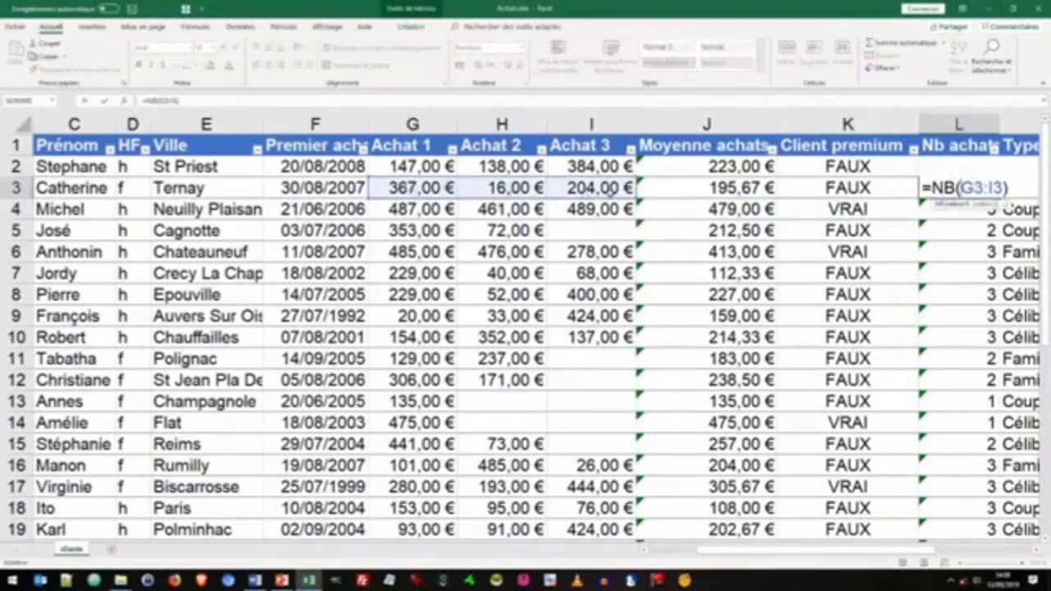
key("Escape")
Review the household categories in the Type ménage column and the adjacent email column
scroll(603, 201, "right", 3)
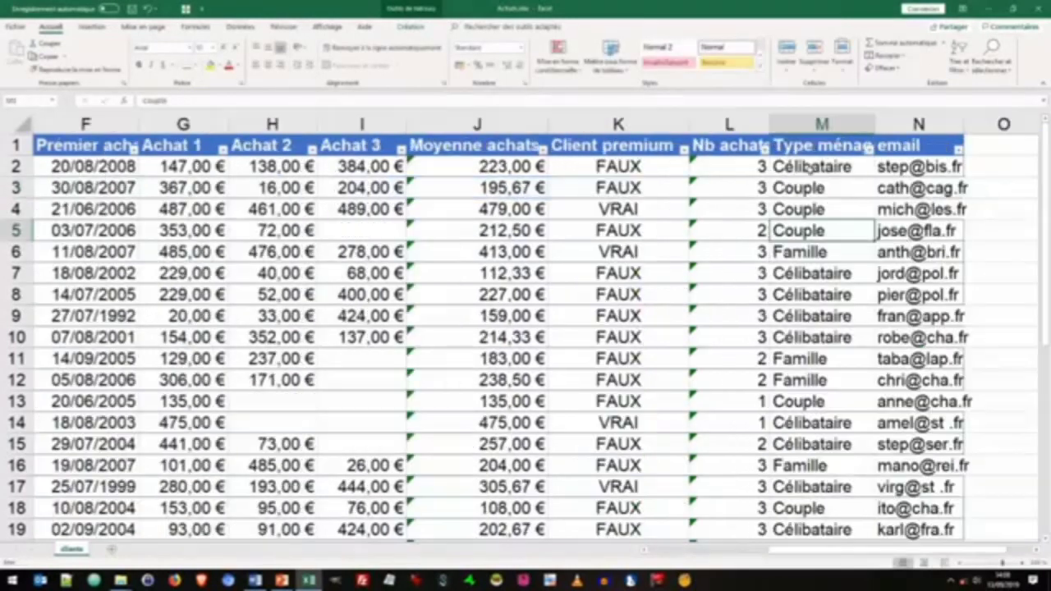
left_click(809, 191)
left_click_drag(809, 213, 808, 318)
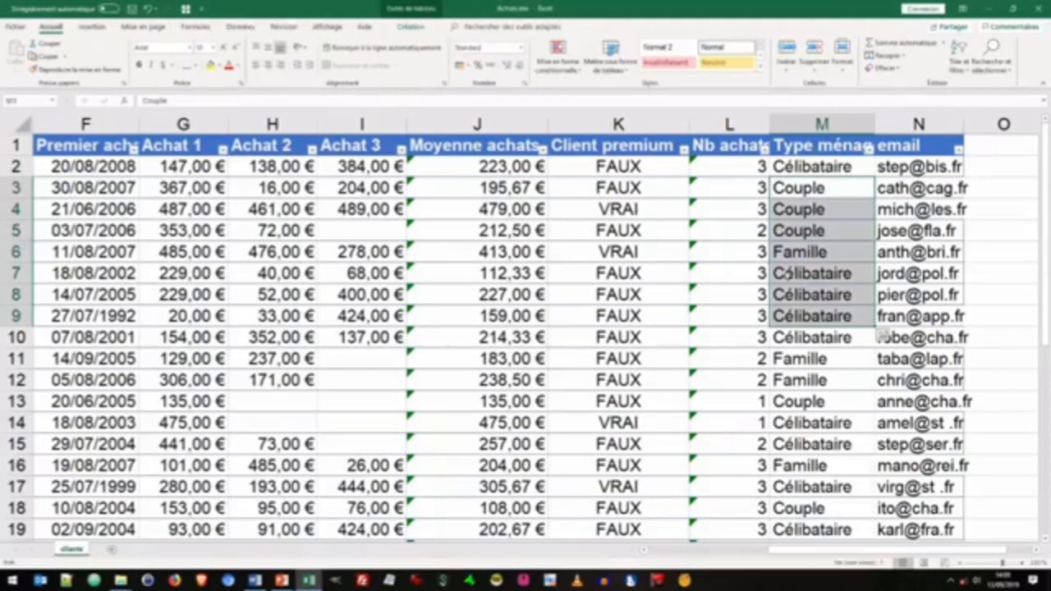
left_click_drag(797, 273, 806, 331)
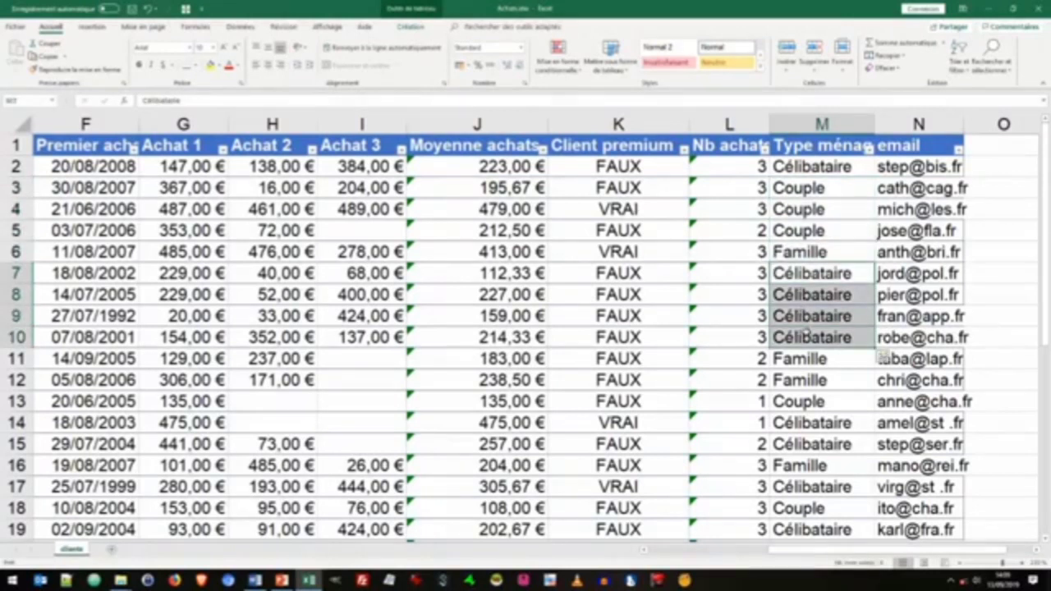
left_click(913, 146)
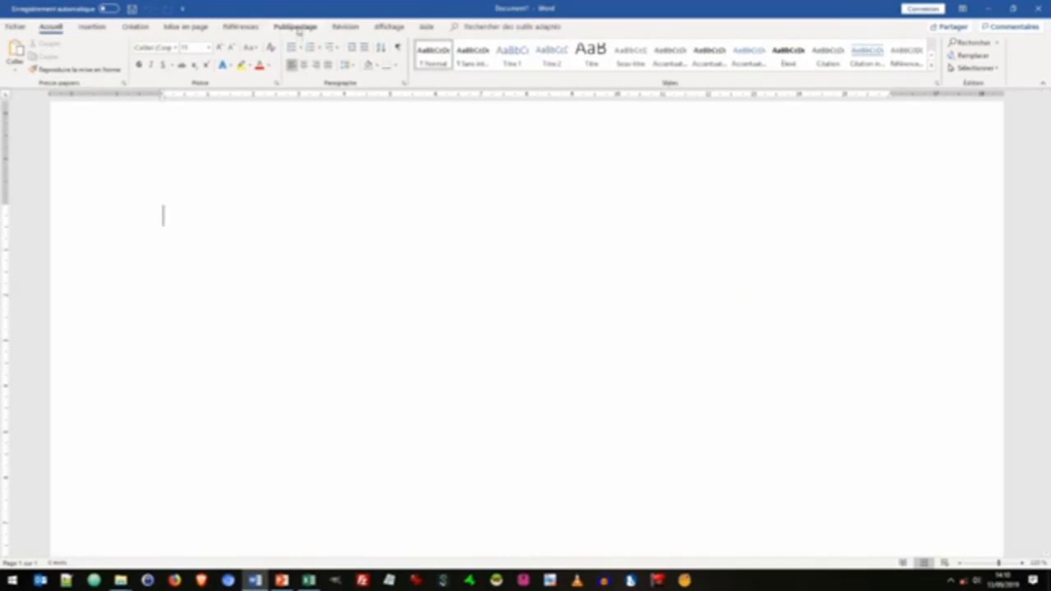
Switch to the blank Word document and start a mail merge of the Letters type
left_click(298, 29)
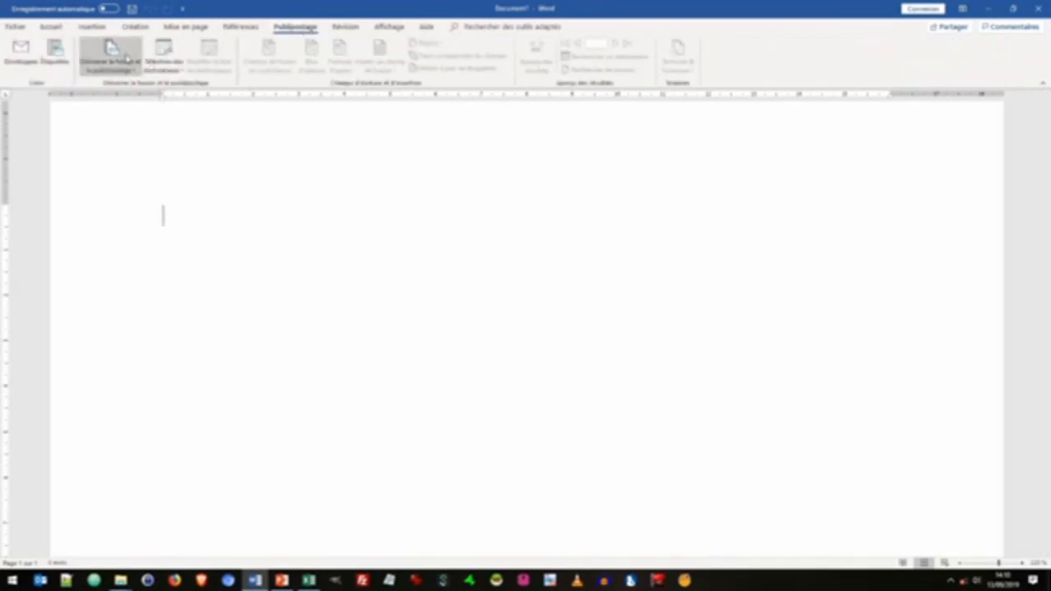
left_click(127, 58)
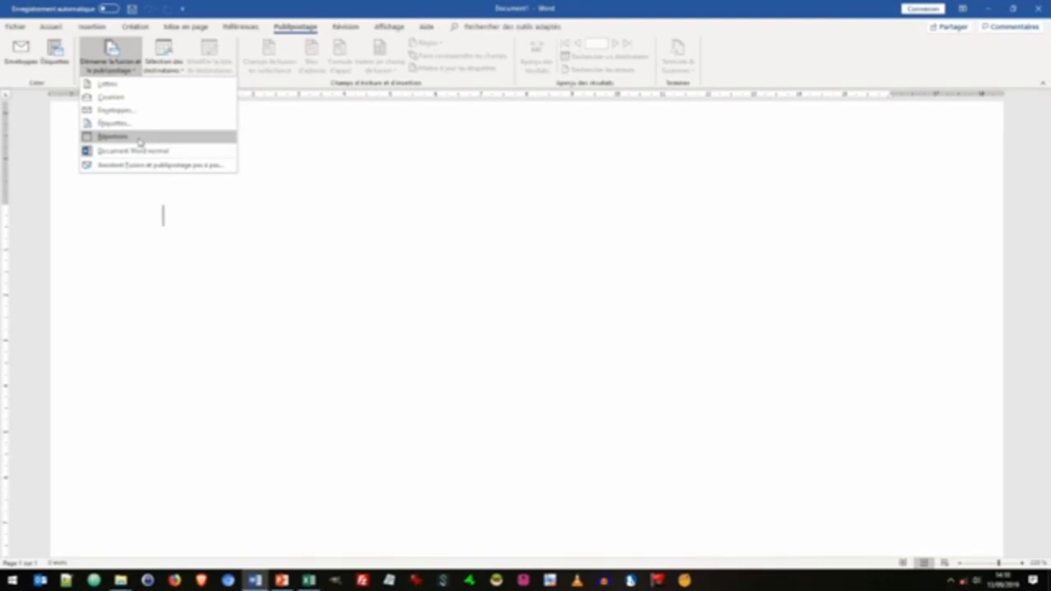
left_click(113, 85)
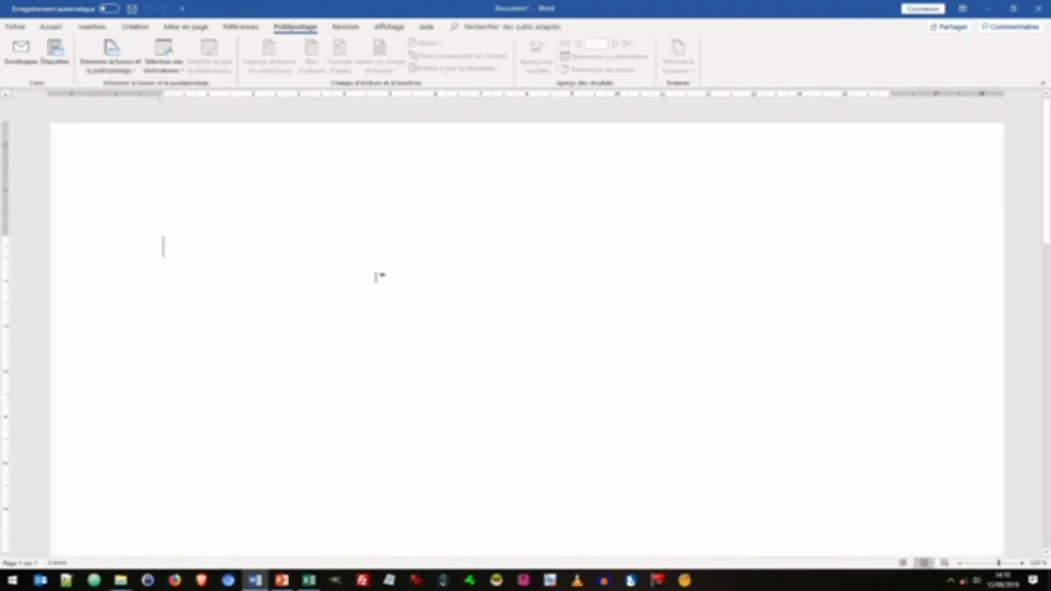
Attach the first table of the existing Achats workbook, with its first row as column headers, and open the recipient list for editing
left_click(175, 65)
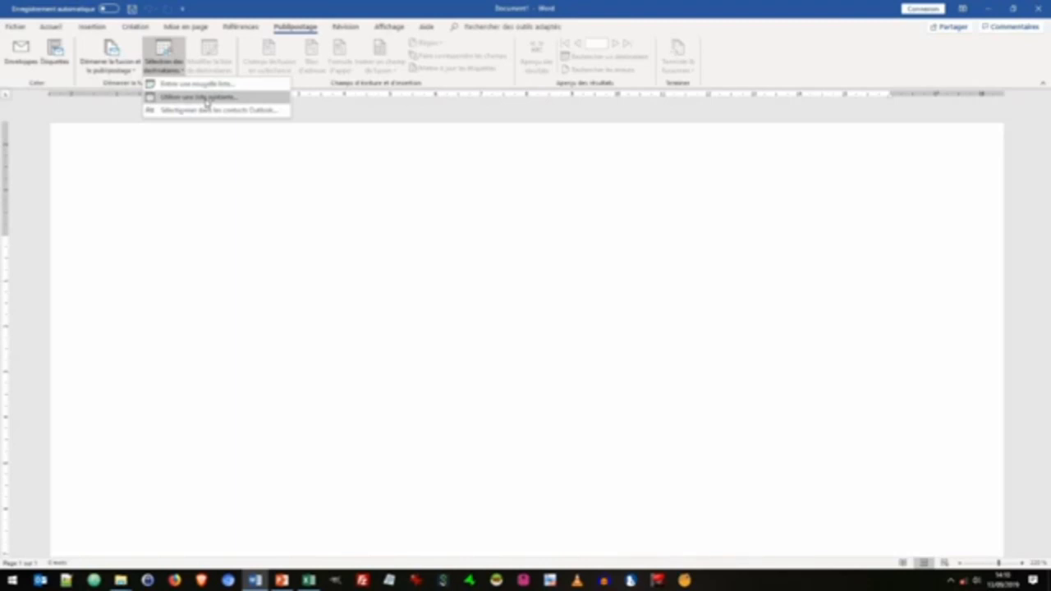
left_click(206, 99)
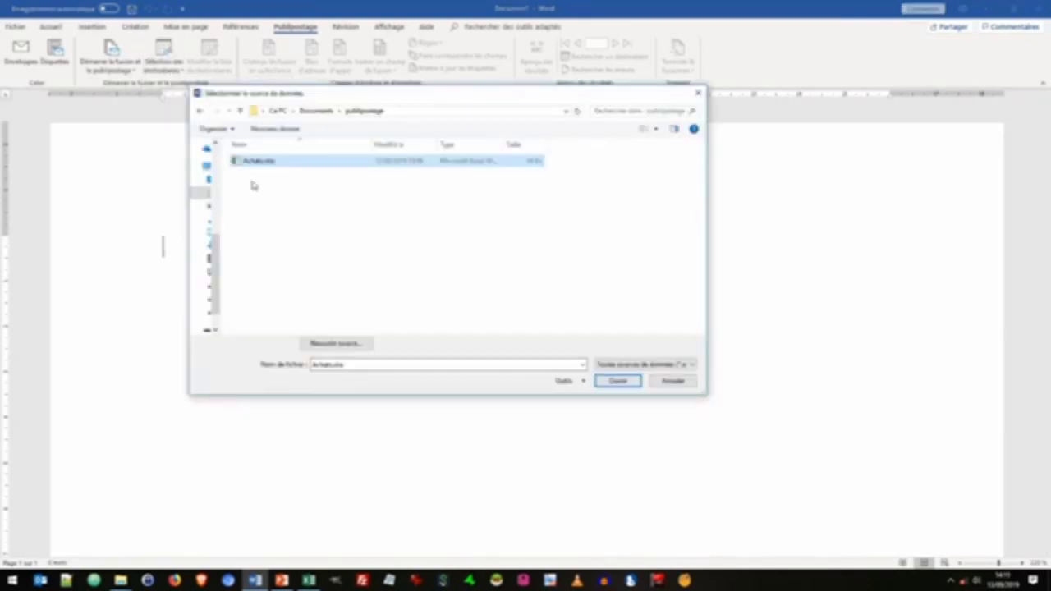
left_click(617, 382)
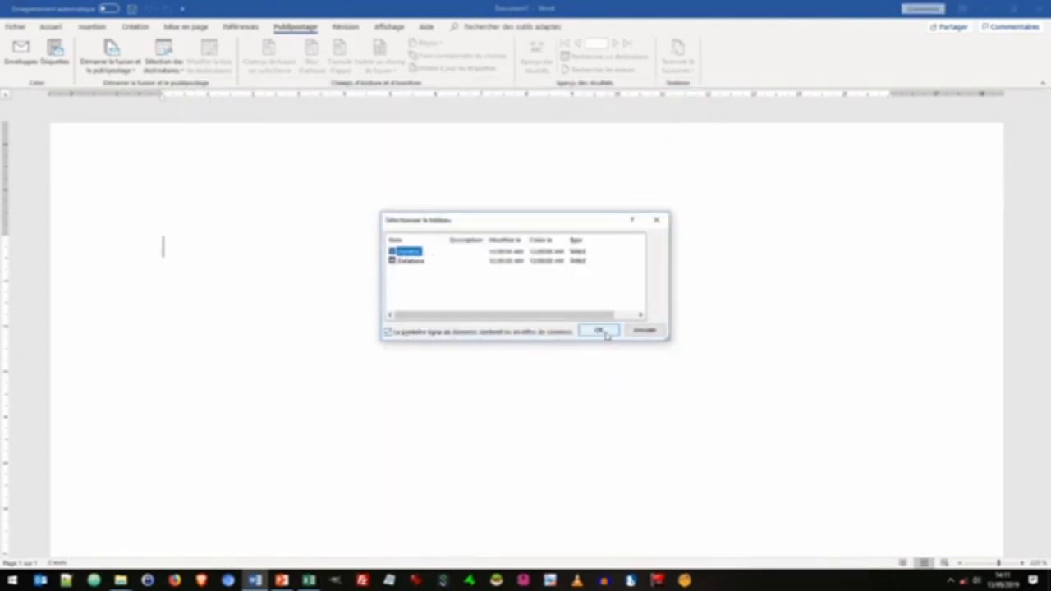
left_click(599, 330)
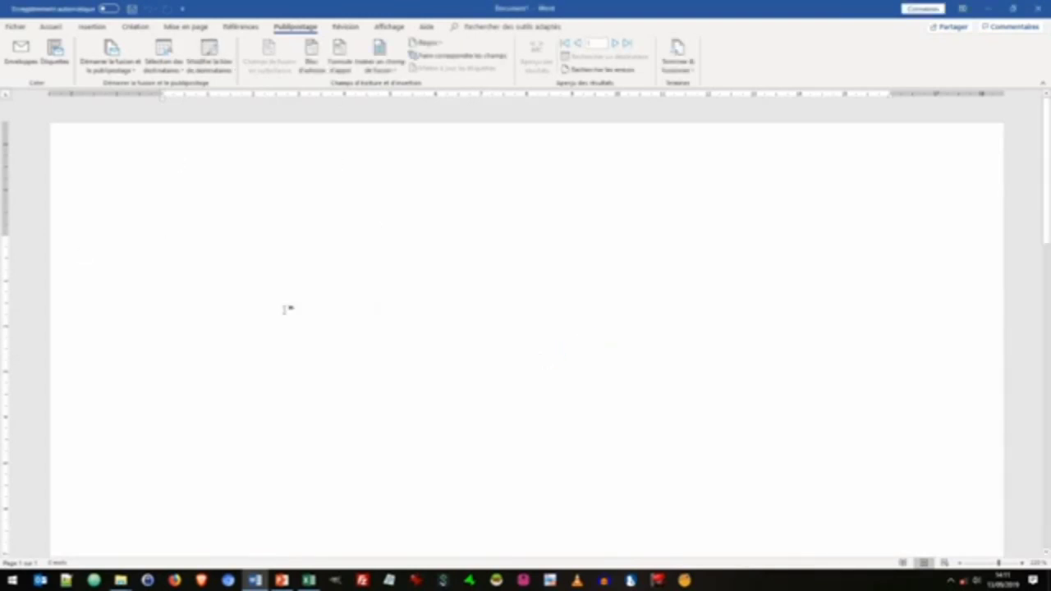
left_click(209, 51)
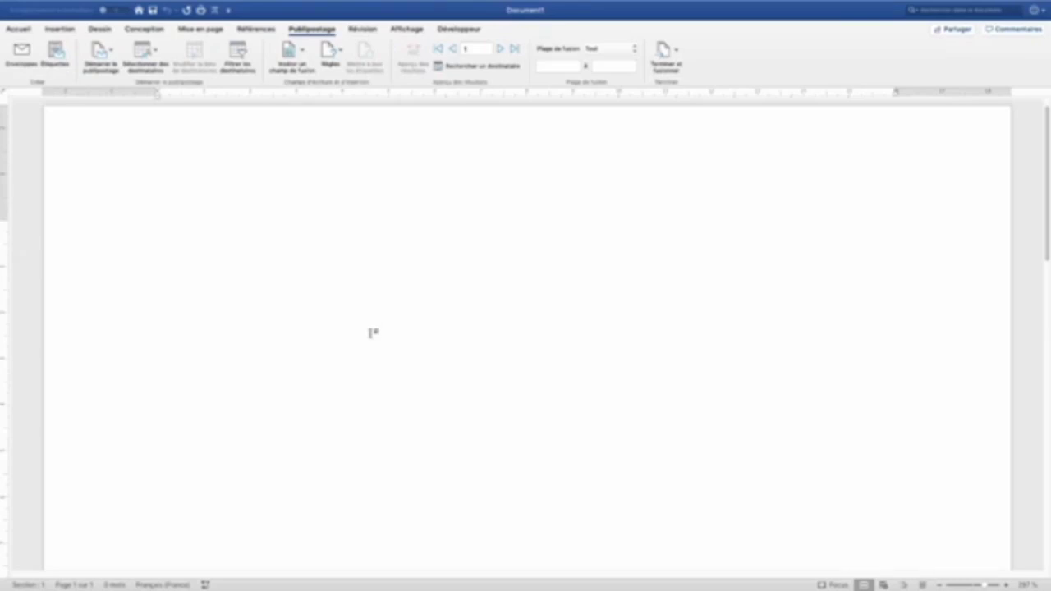
Try to use Achats.xlsx as the existing recipient list in Word for Mac, declining the file conversion
left_click(149, 64)
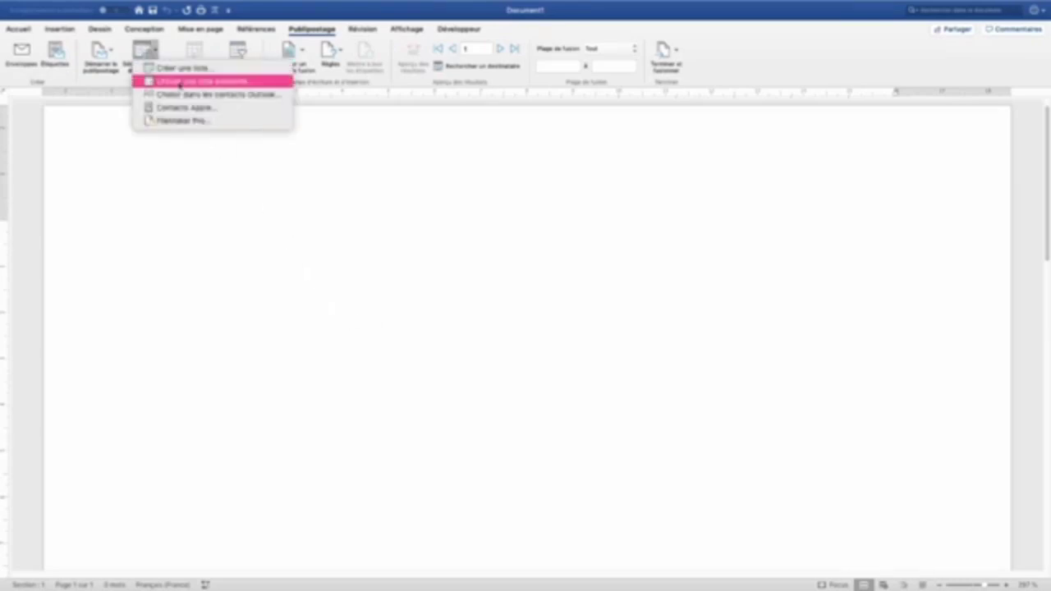
left_click(222, 82)
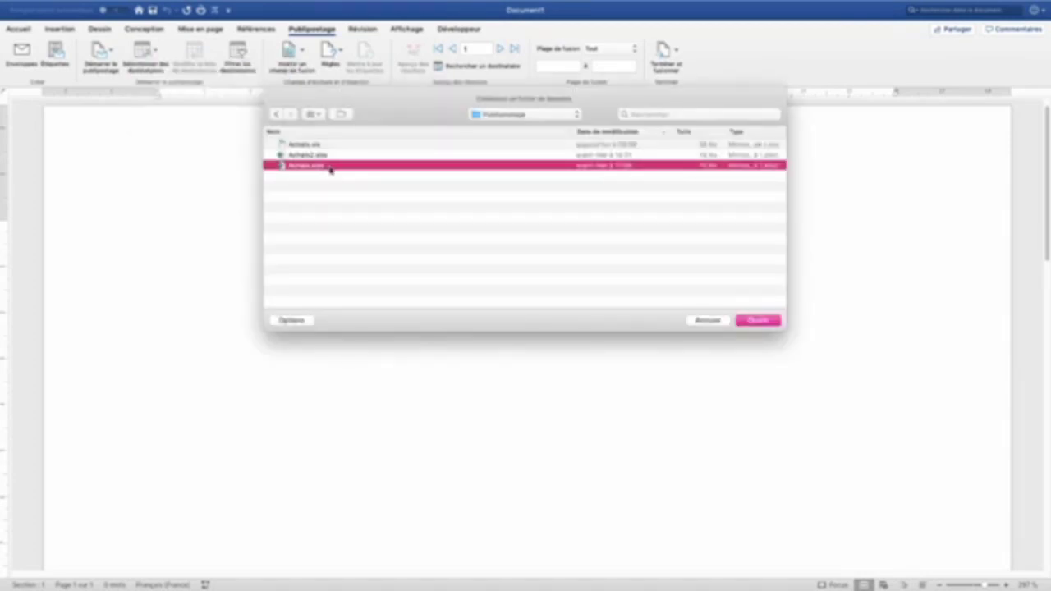
double_click(330, 166)
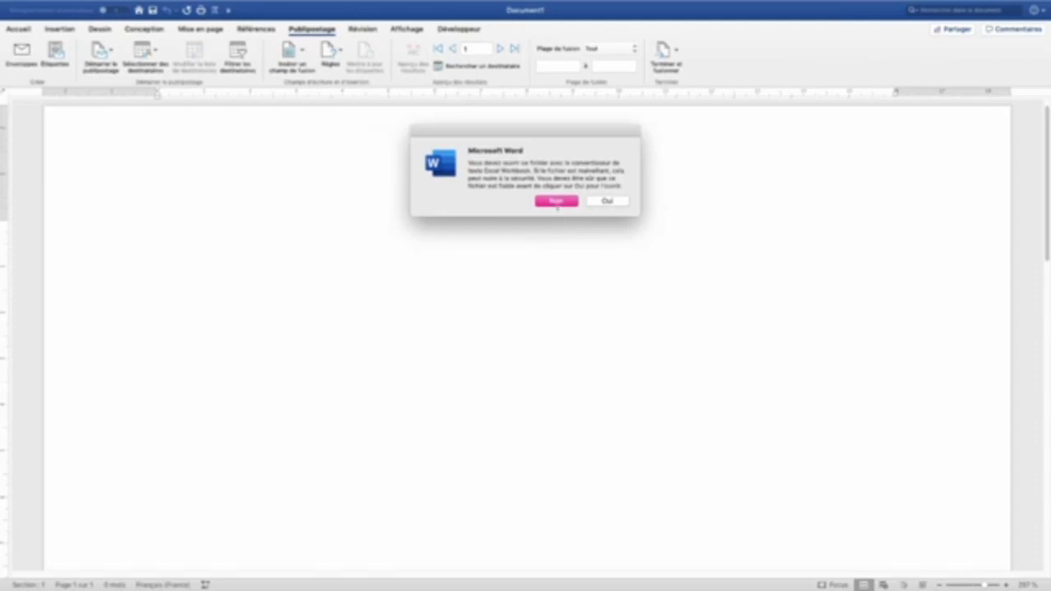
key("Return")
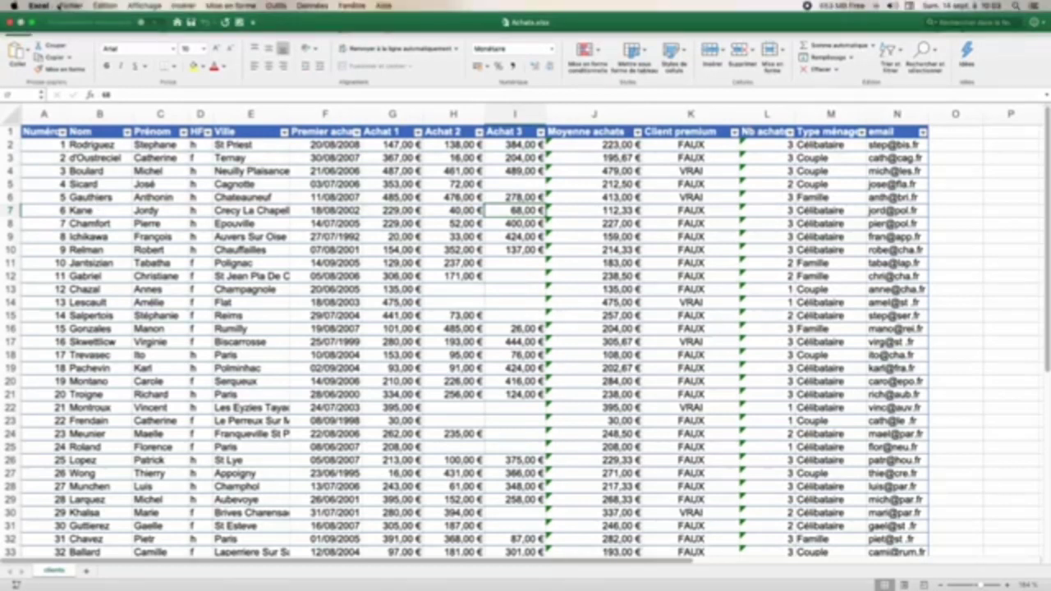
Switch to Excel and save the Achats workbook in the Publipostage folder in Excel 97-2004 (.xls) format
left_click(61, 5)
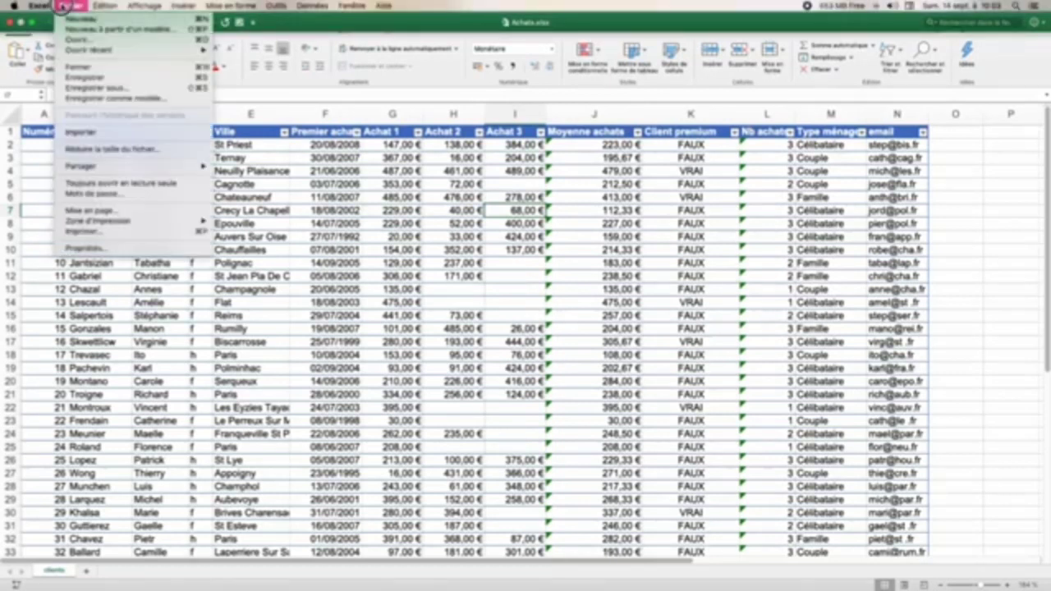
left_click(106, 89)
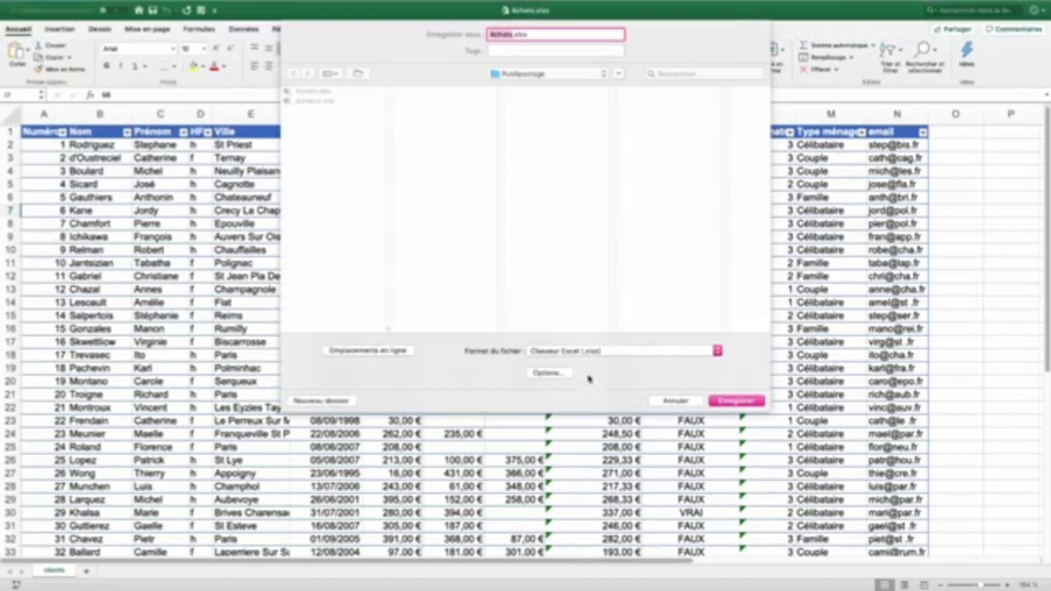
left_click(561, 351)
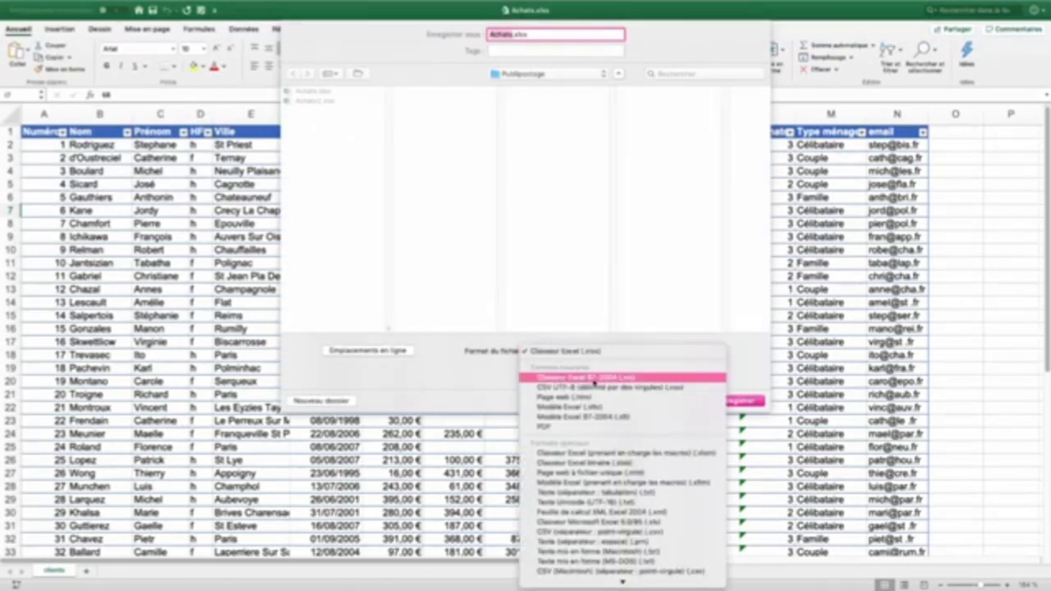
left_click(611, 382)
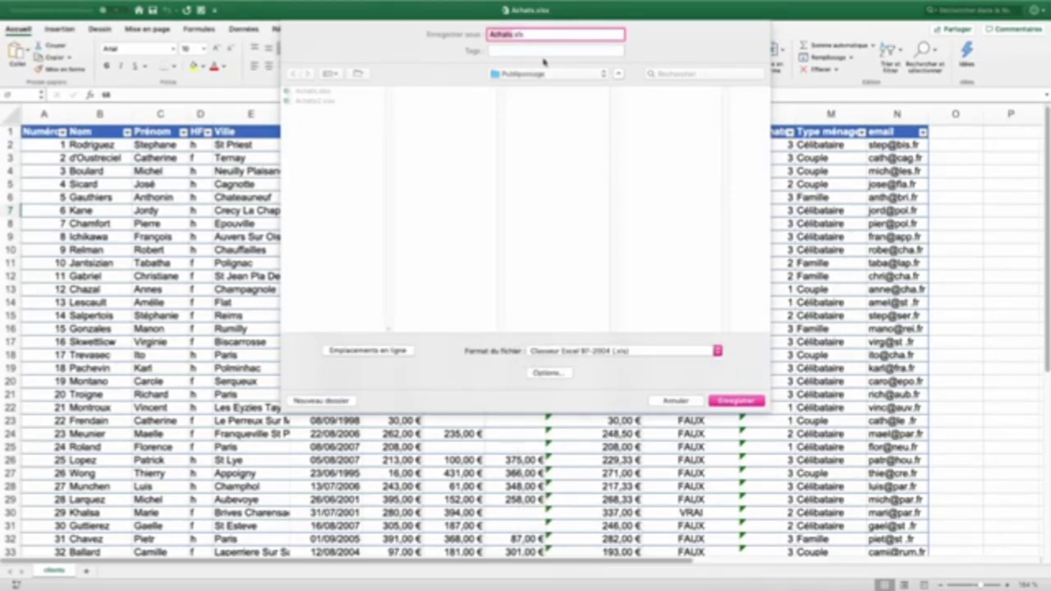
left_click(741, 402)
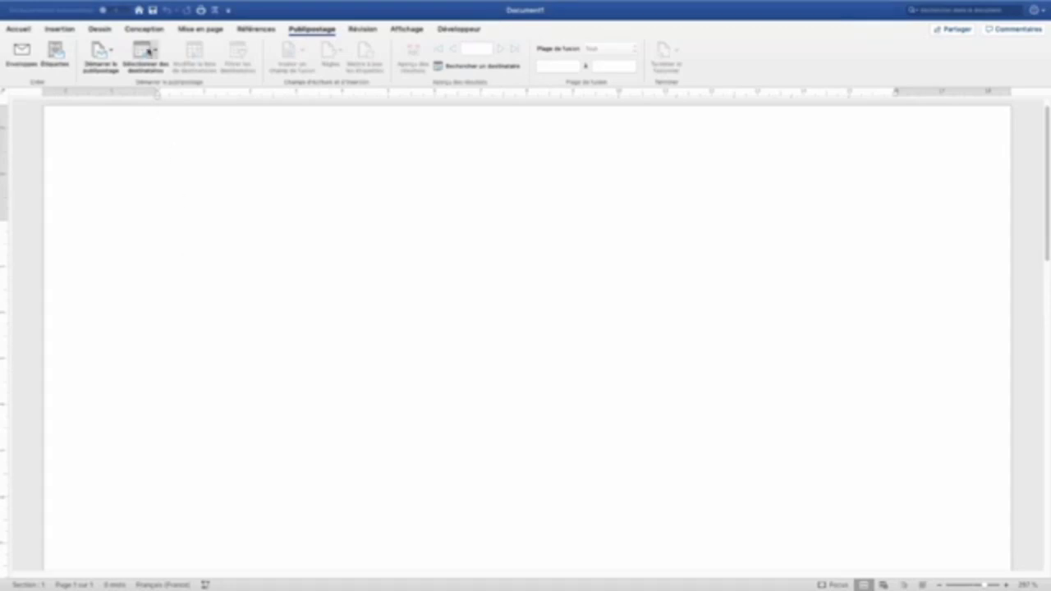
Switch to Word, load the entire clients sheet of Achats.xls as the recipient list, accepting the conversion, and go to the last record
left_click(145, 51)
left_click(176, 81)
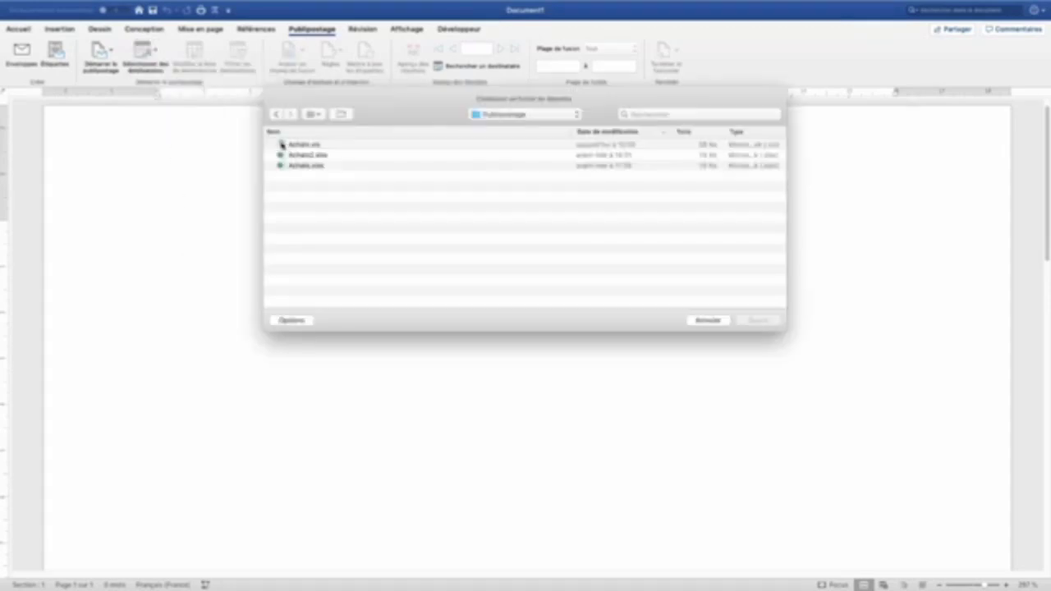
left_click(303, 145)
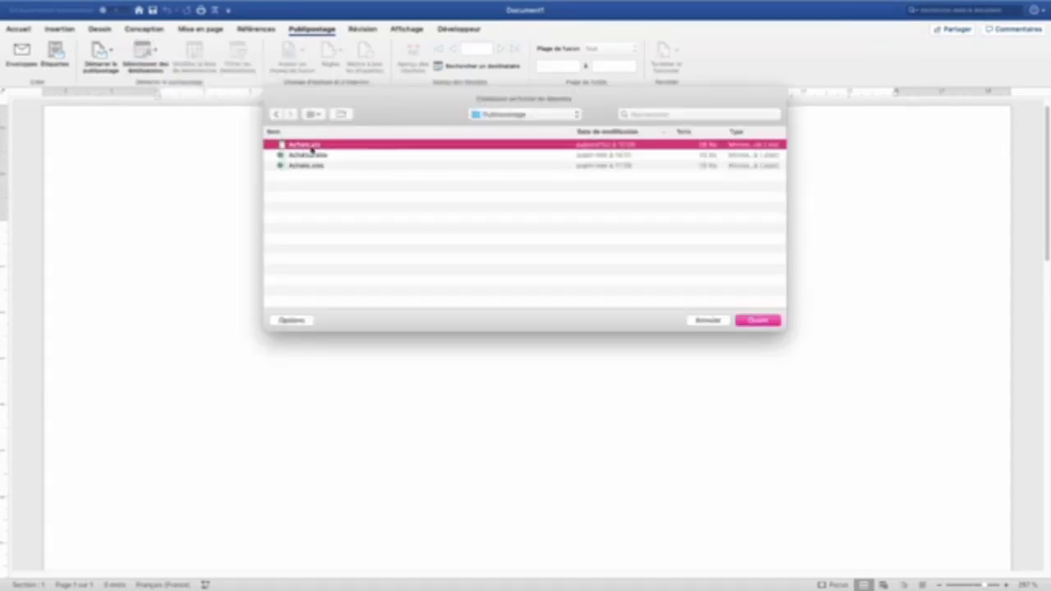
left_click(765, 320)
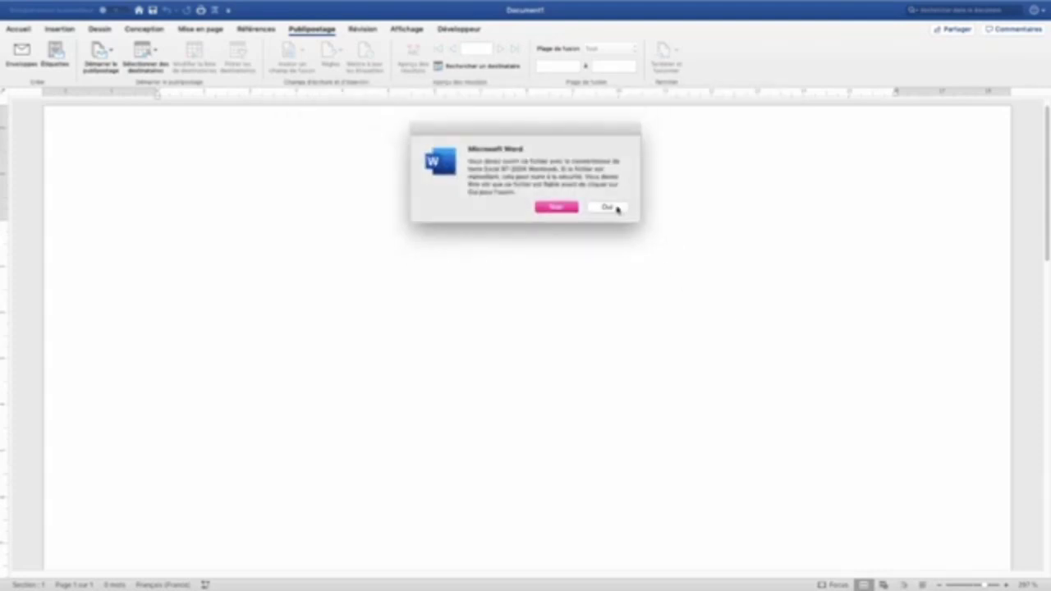
left_click(617, 208)
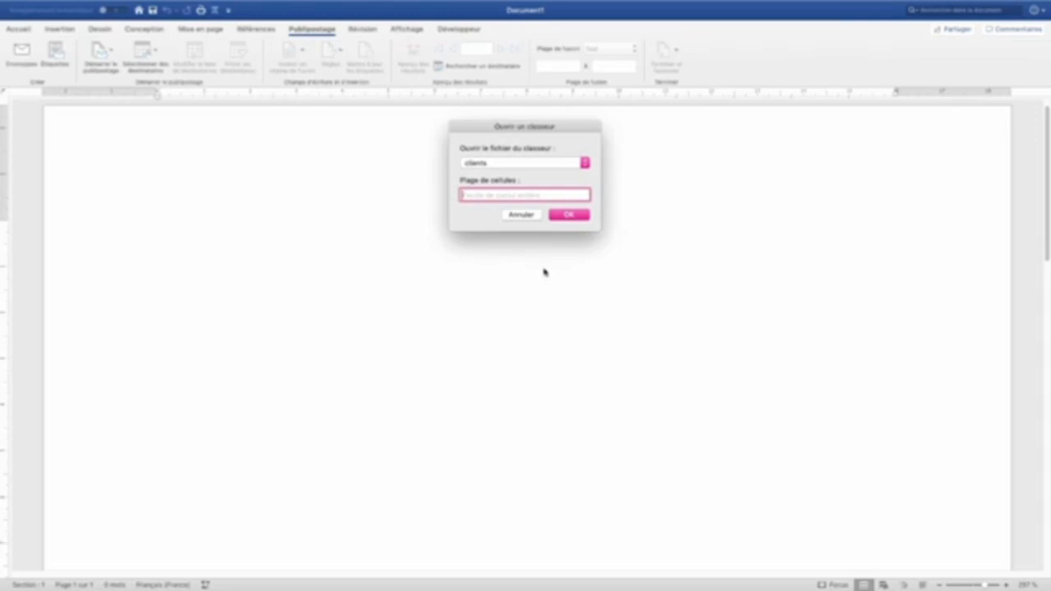
key("Return")
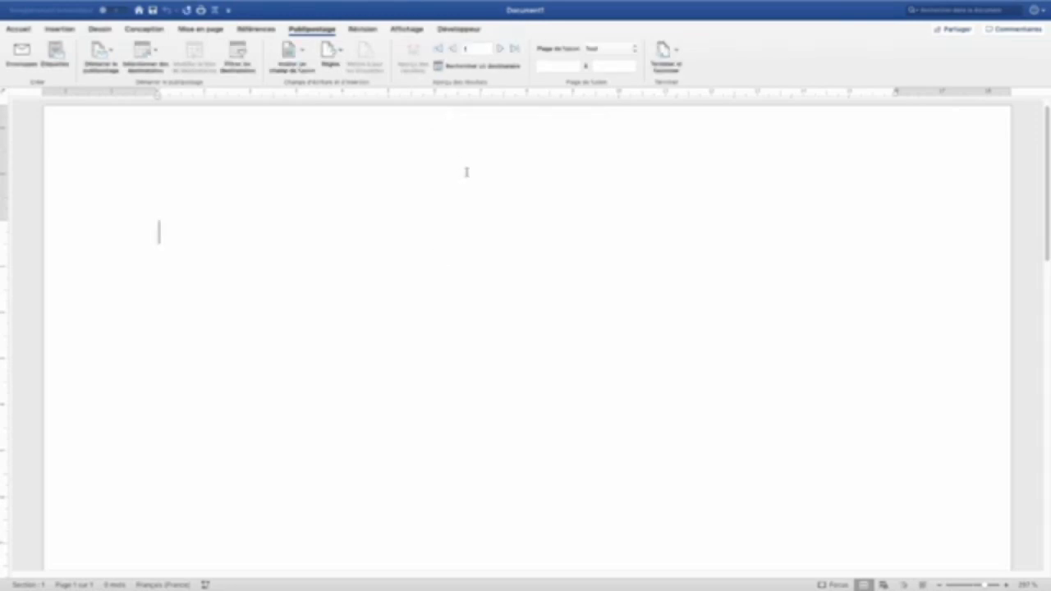
left_click(515, 51)
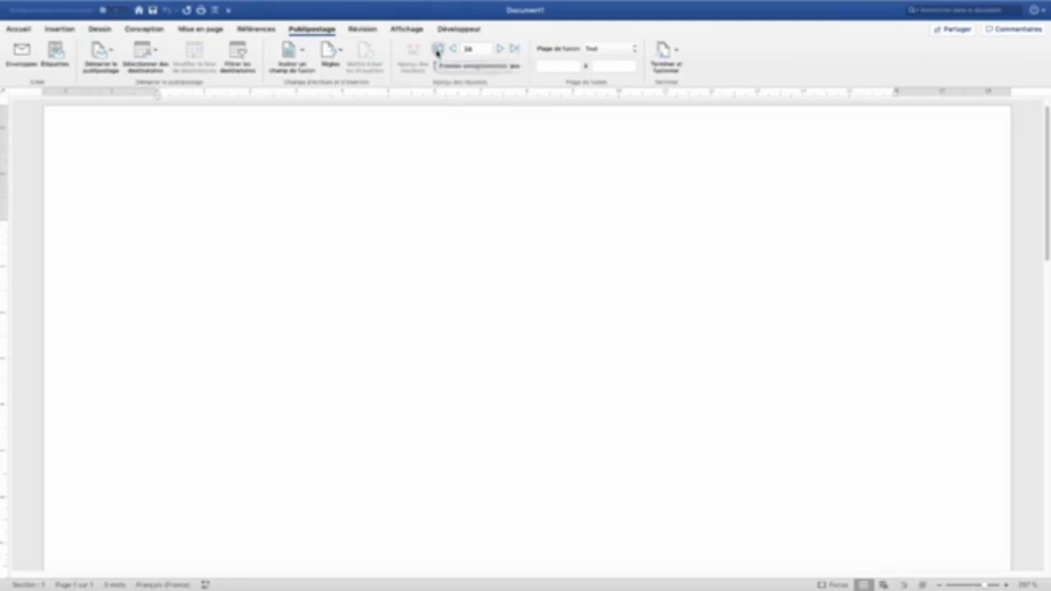
Filter the recipients to those whose Type_ménage est égal à Célibataire, then check the last record and return to the first
left_click(437, 51)
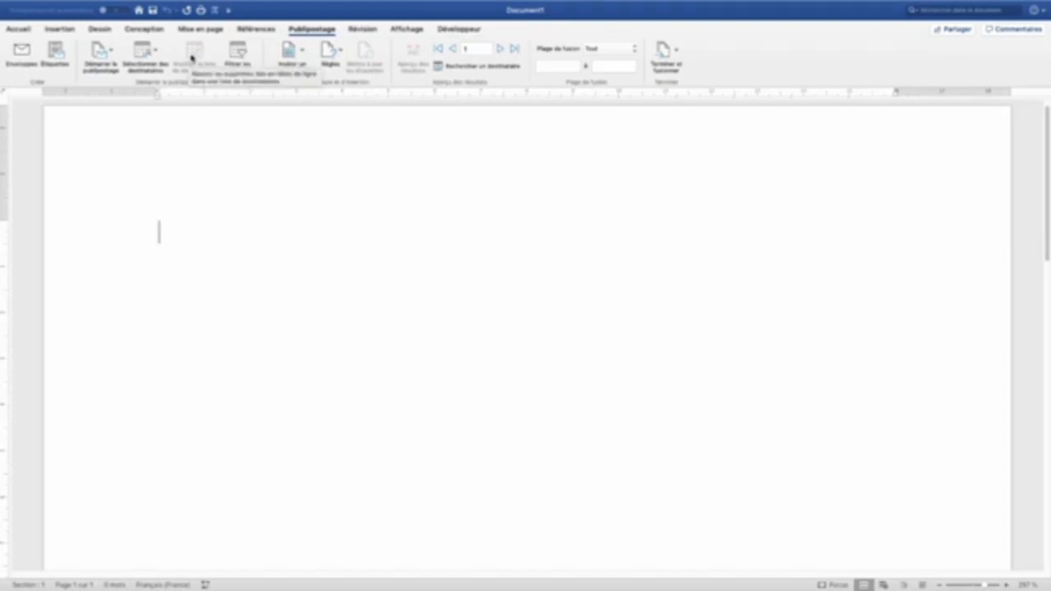
left_click(241, 56)
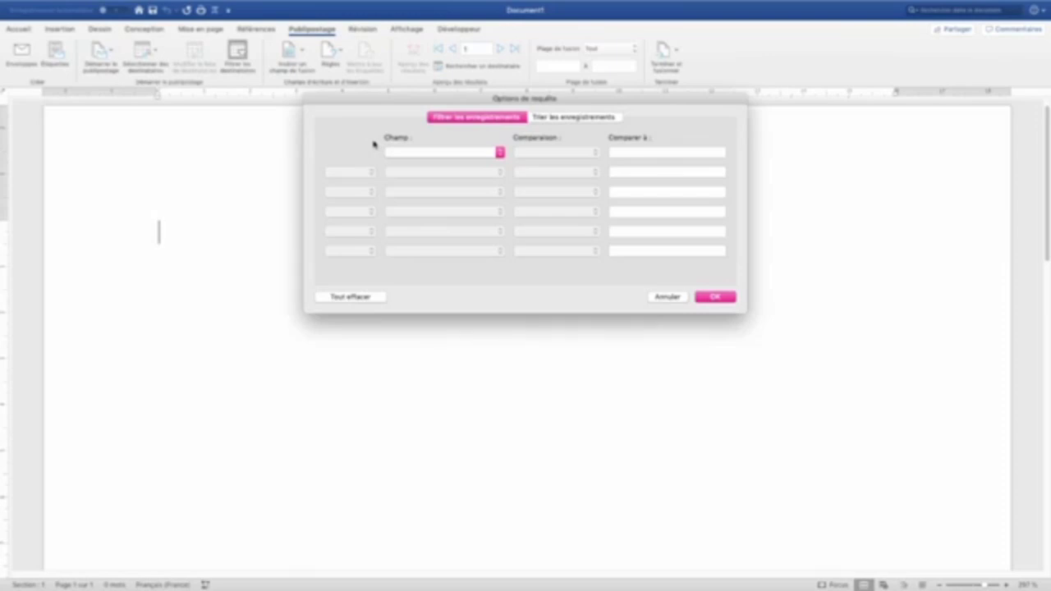
left_click(417, 154)
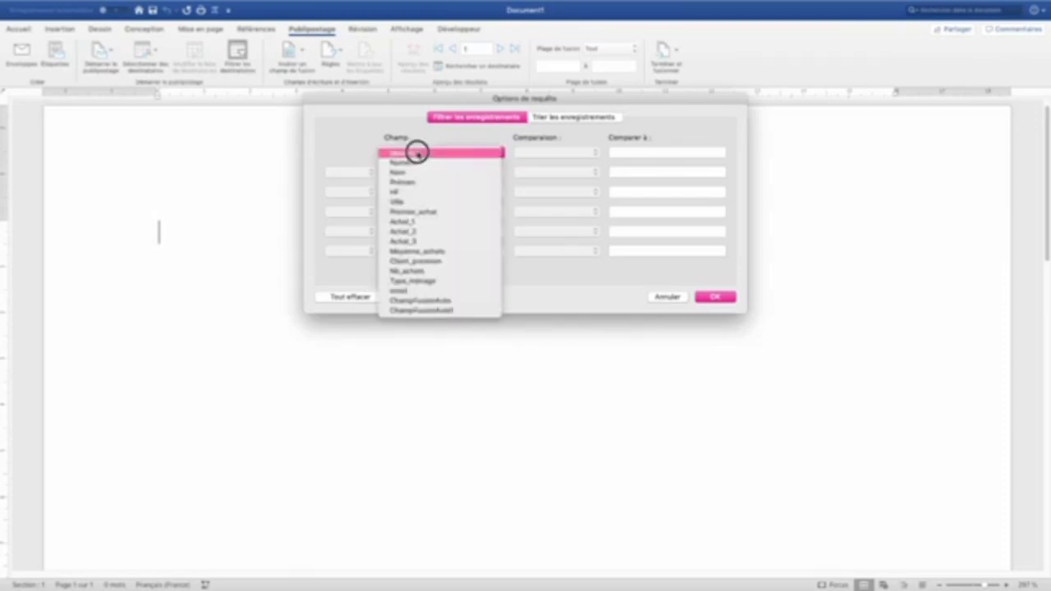
left_click(424, 282)
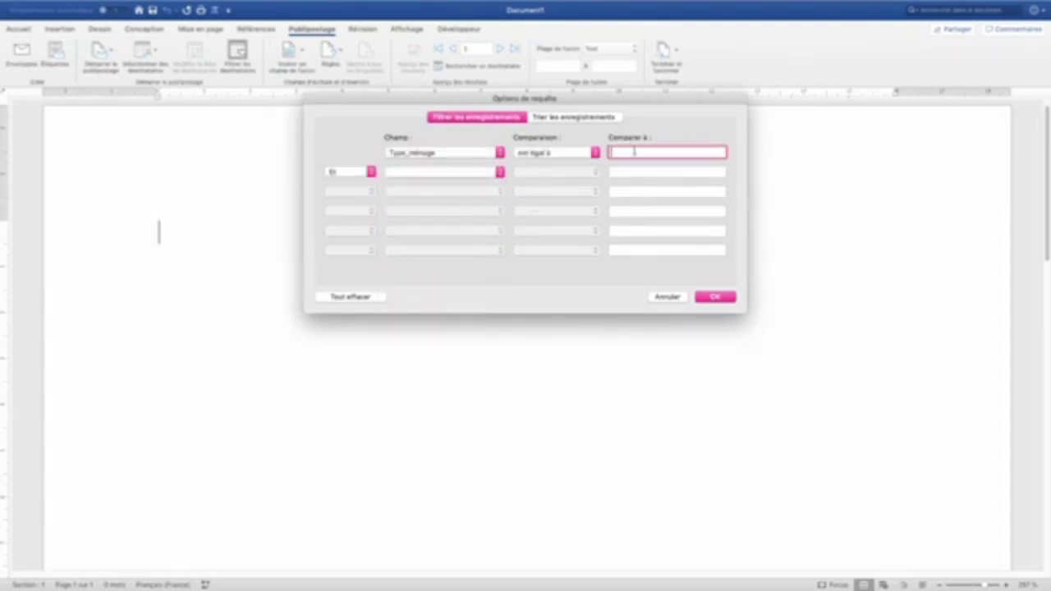
type("Célibataire")
left_click(720, 295)
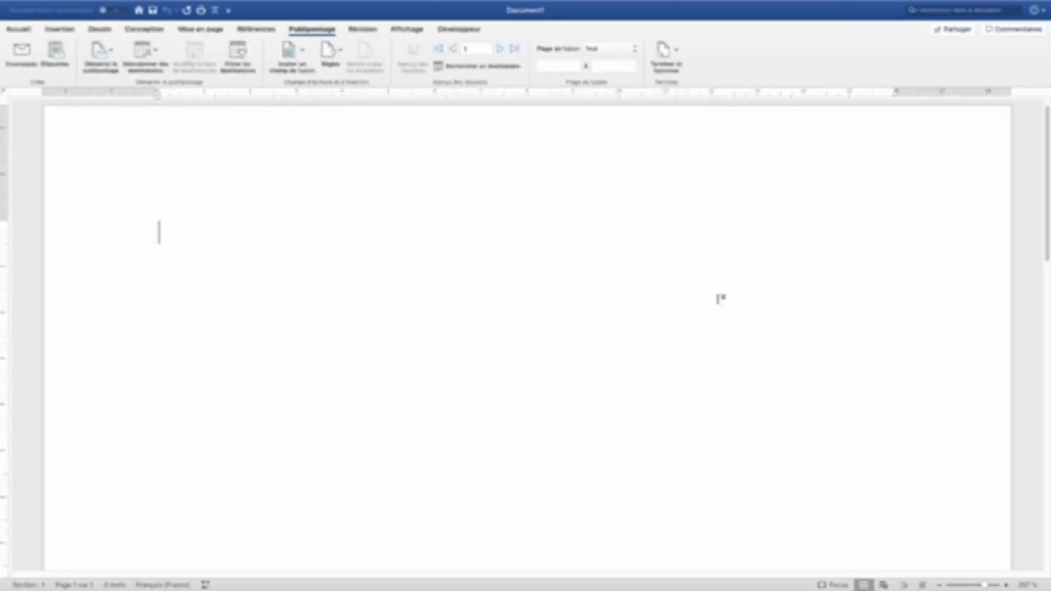
left_click(517, 51)
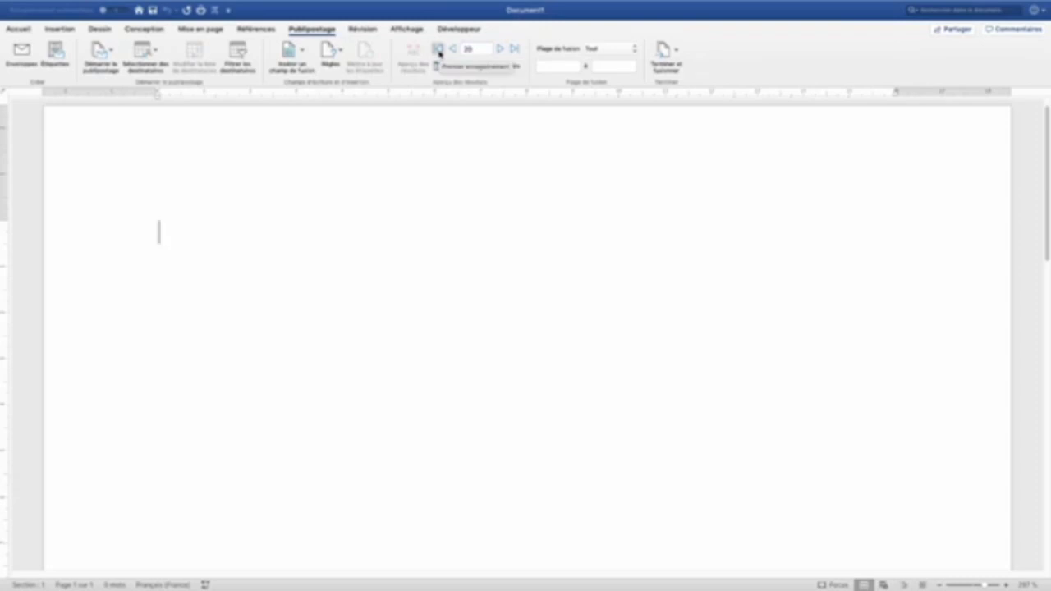
left_click(439, 50)
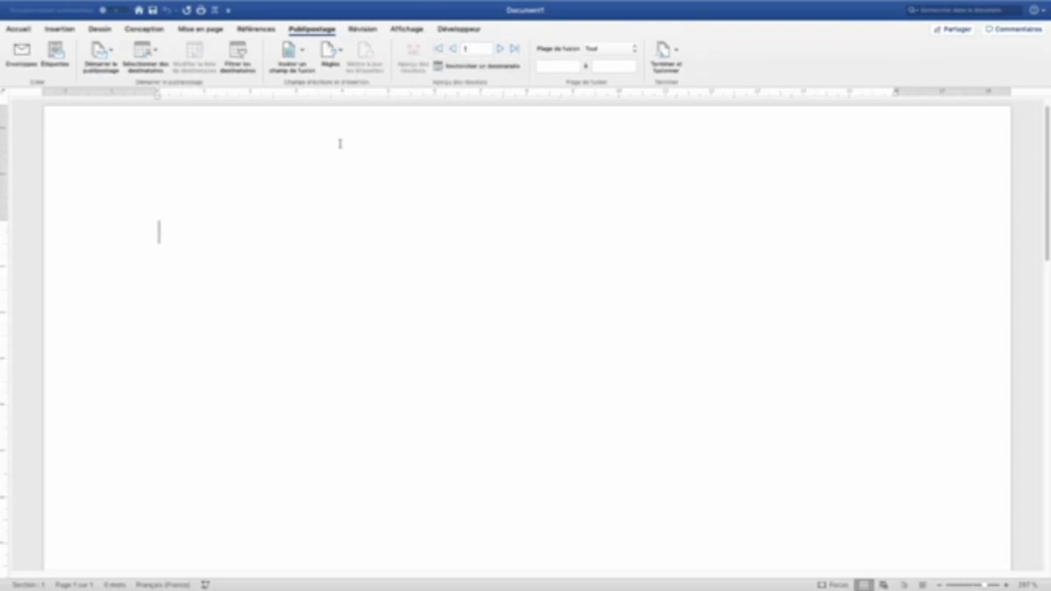
Add a second recipient filter condition, joined with Et, on the HF field using est égal à, and check the last record
left_click(237, 59)
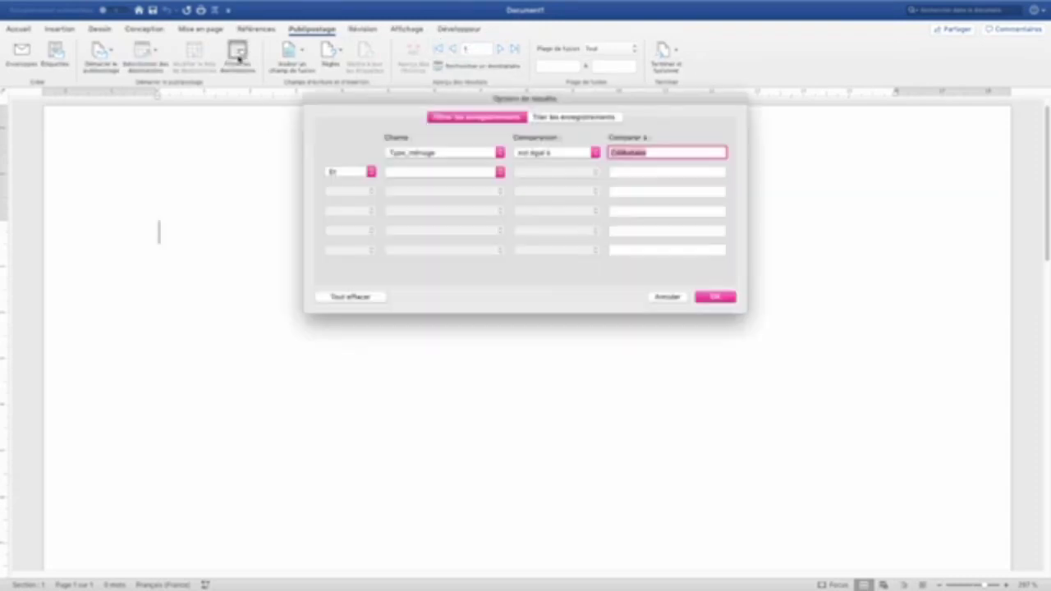
left_click(487, 174)
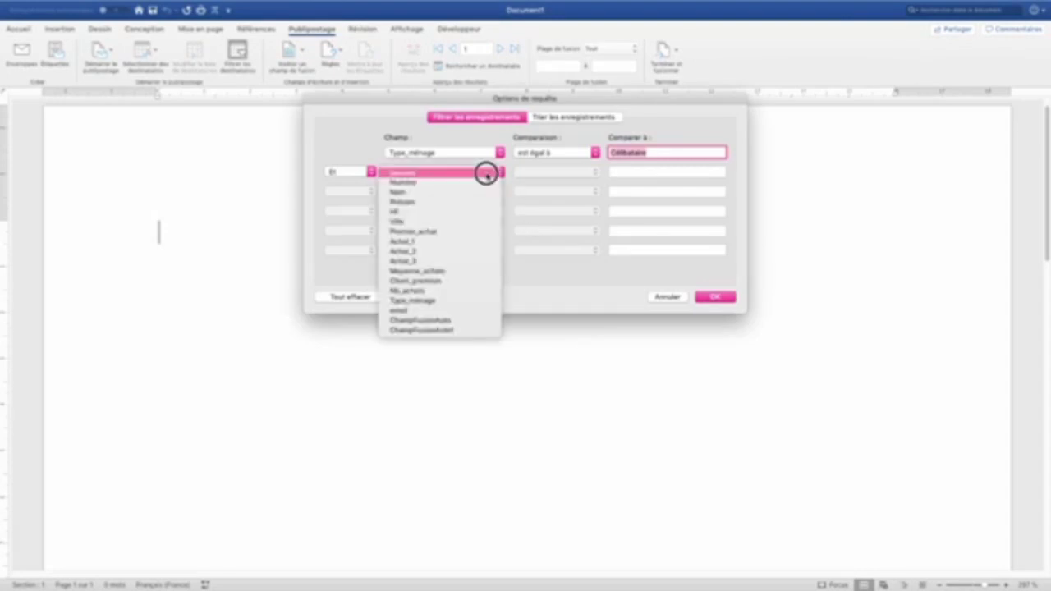
left_click(402, 213)
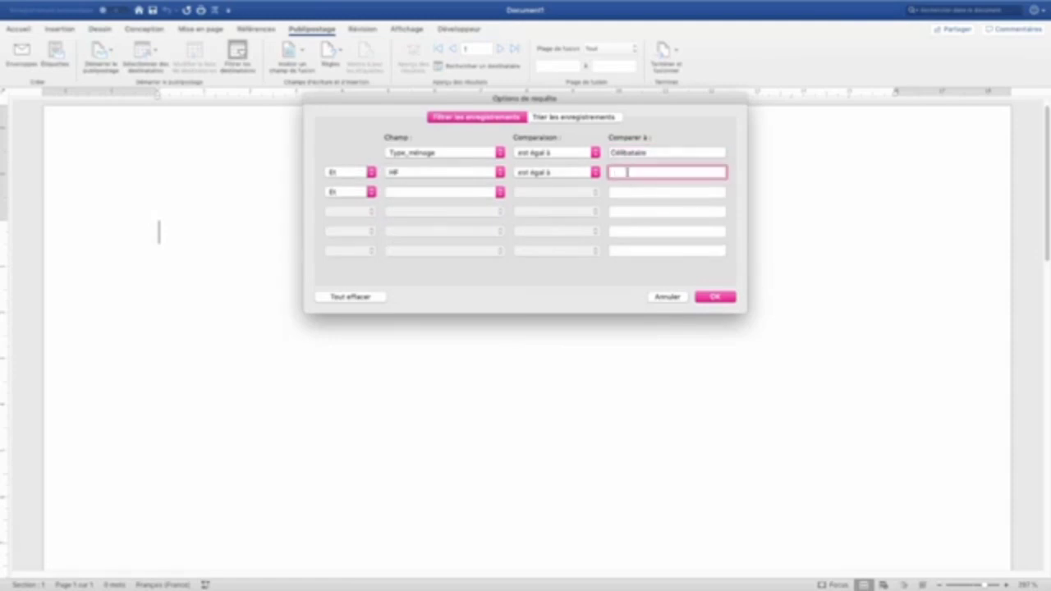
type("1")
left_click(714, 297)
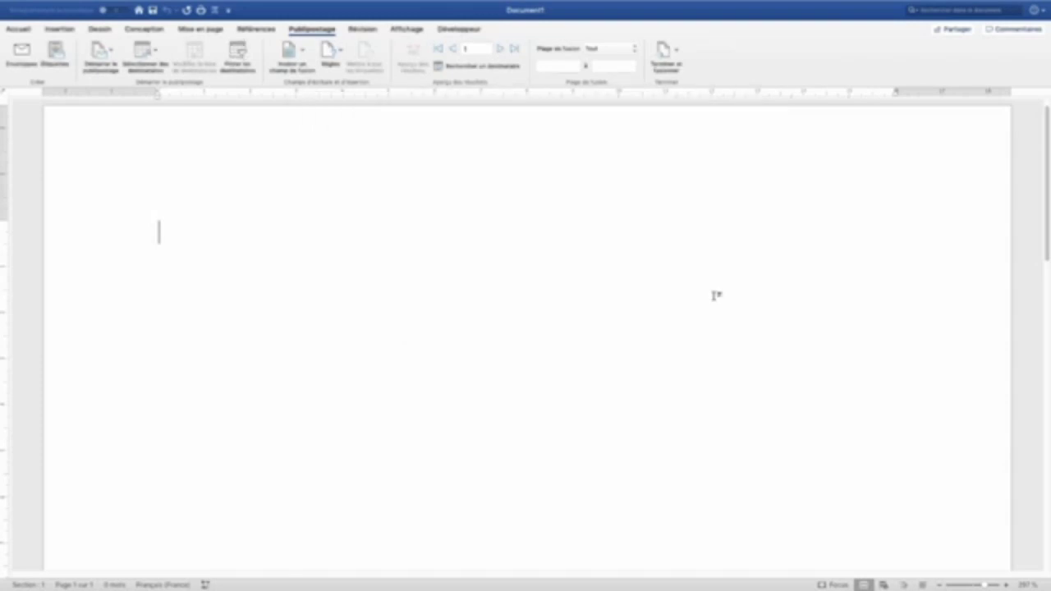
left_click(515, 51)
left_click(240, 53)
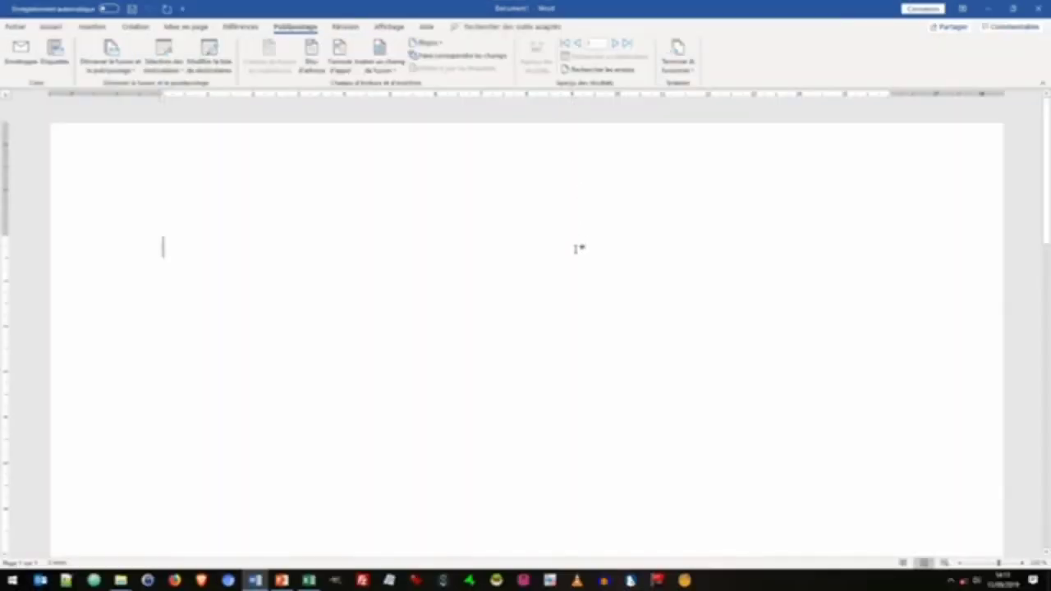
Insert the Prénom and Nom merge fields, separated by a space, on the first line in the right half of the page
double_click(577, 247)
left_click(376, 70)
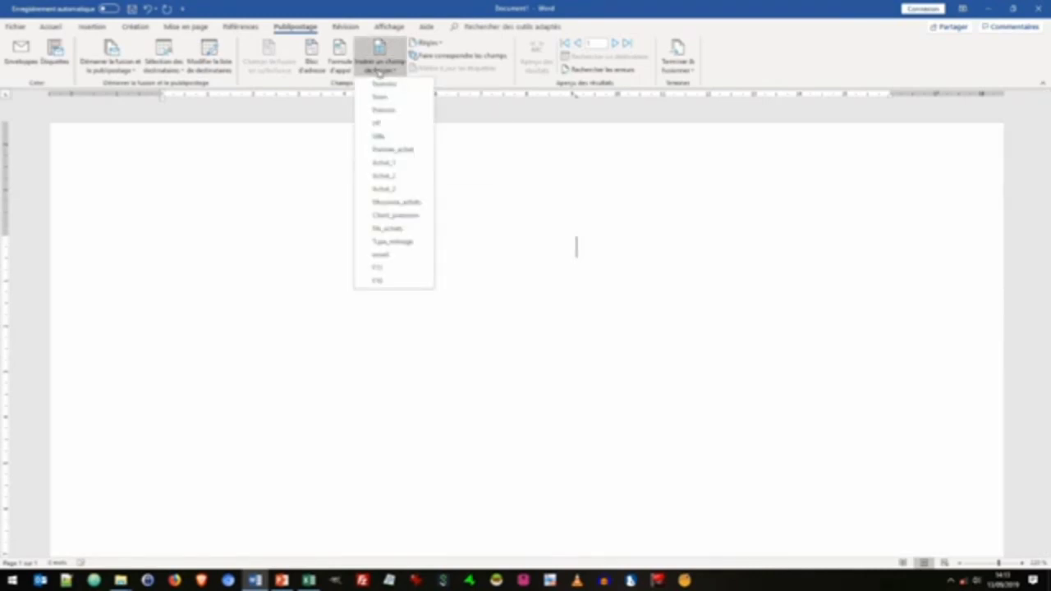
left_click(392, 112)
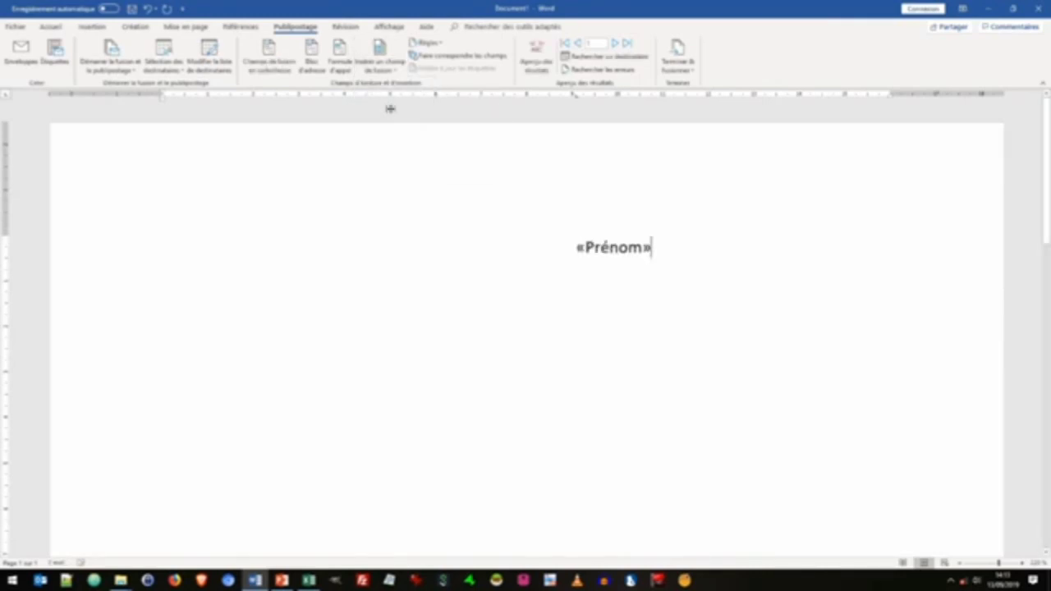
left_click(379, 69)
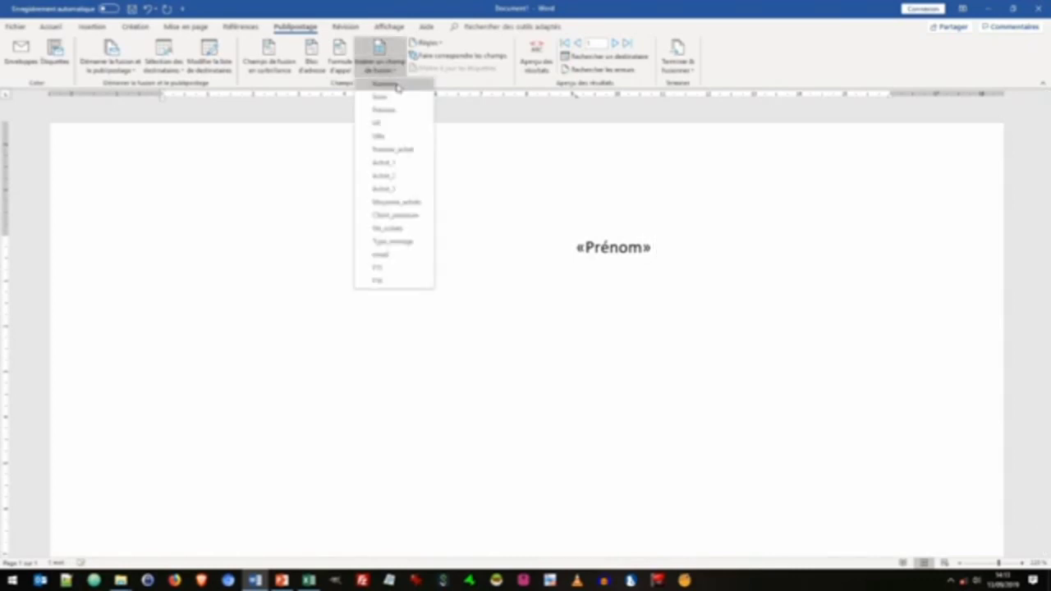
left_click(395, 97)
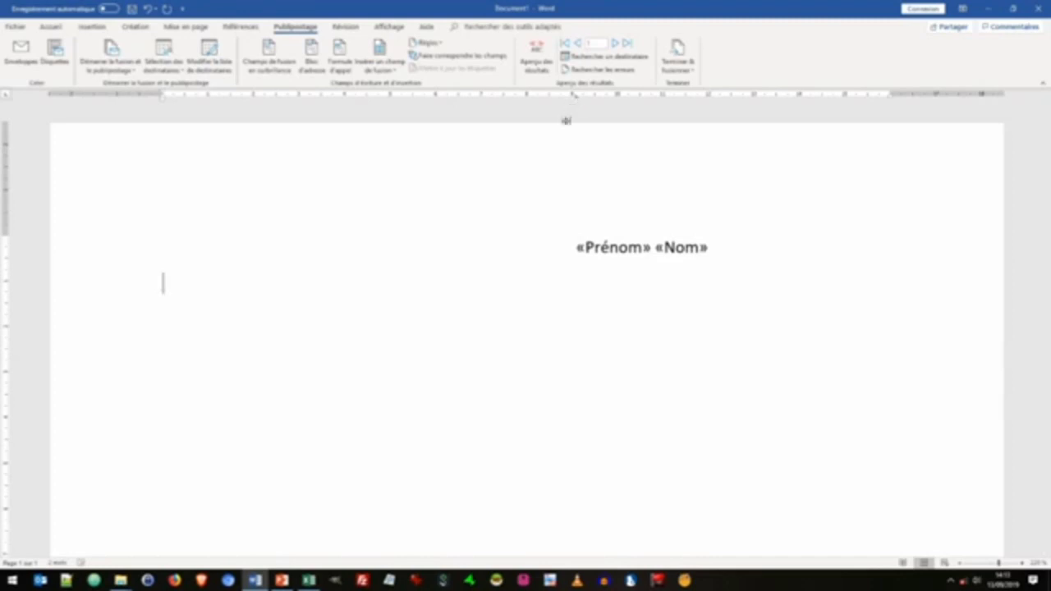
Insert the Ville merge field on the line below, aligned with the Prénom field
key("Tab")
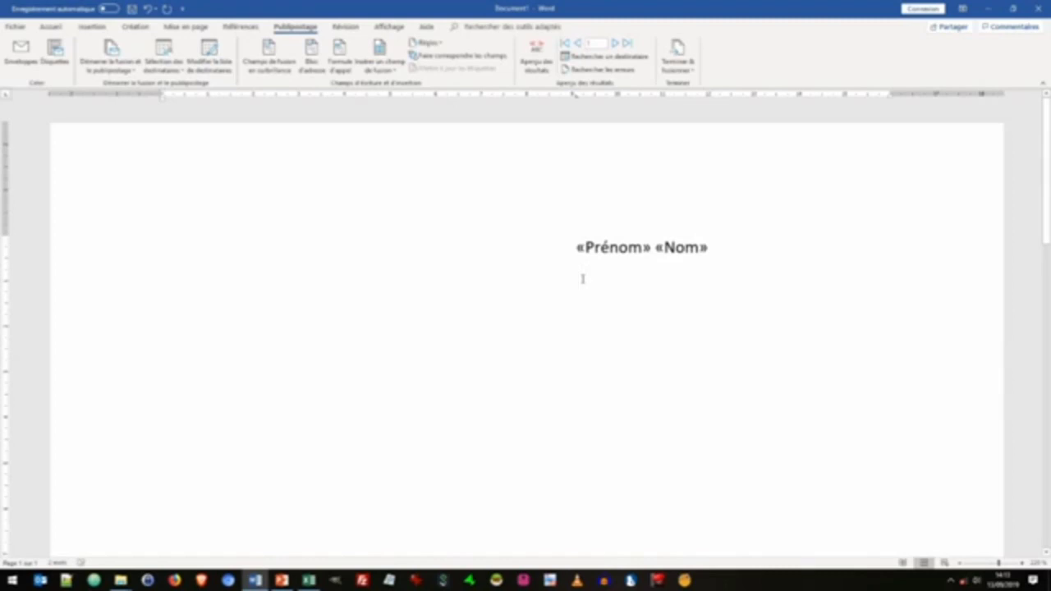
left_click(383, 71)
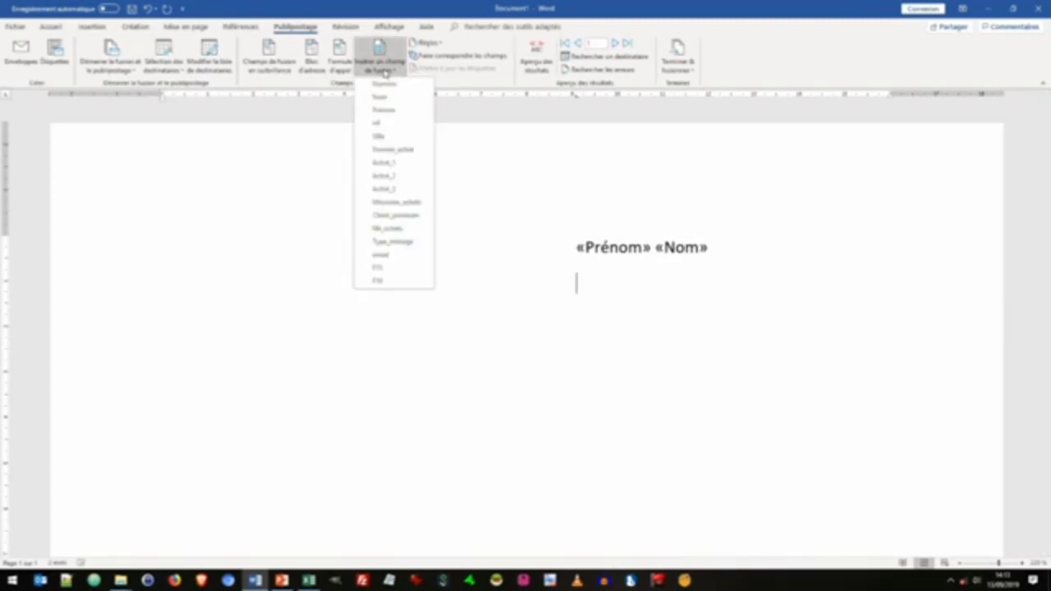
left_click(389, 136)
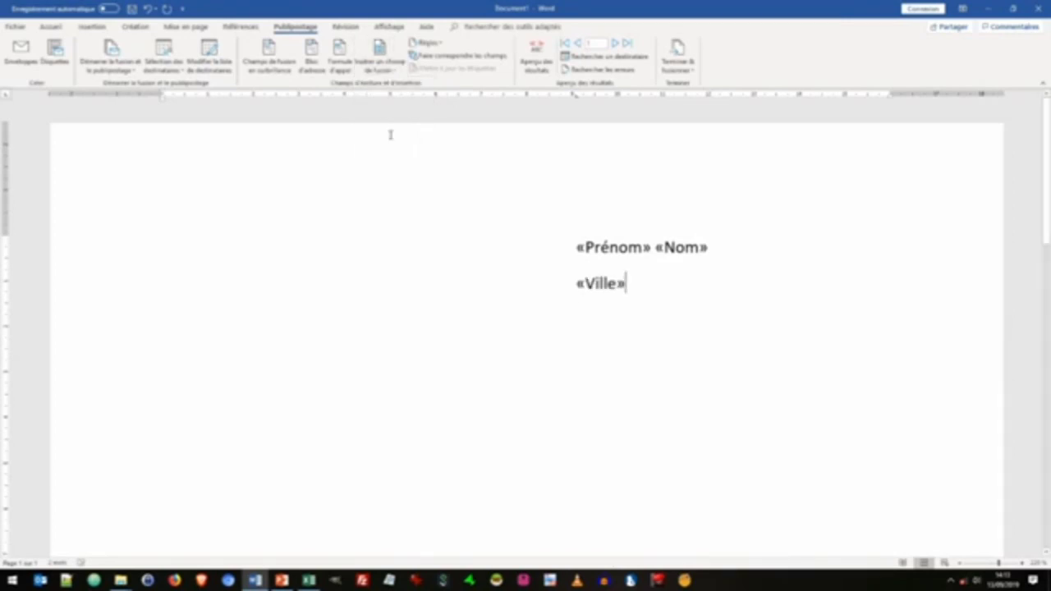
Preview the merge results, browse the next records and the last one, and return to the first record
left_click(536, 56)
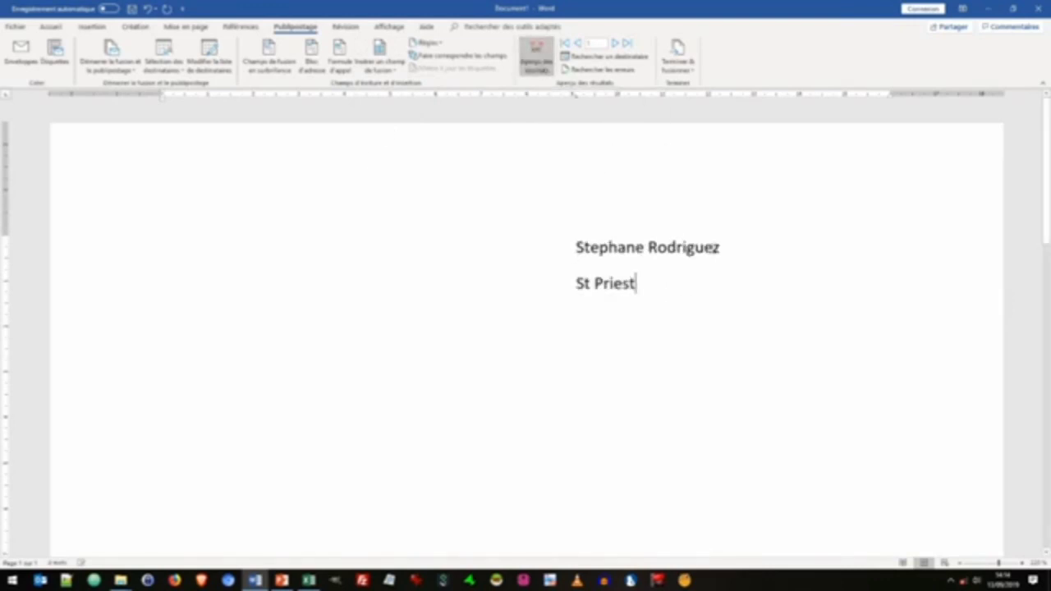
left_click(616, 43)
left_click(615, 43)
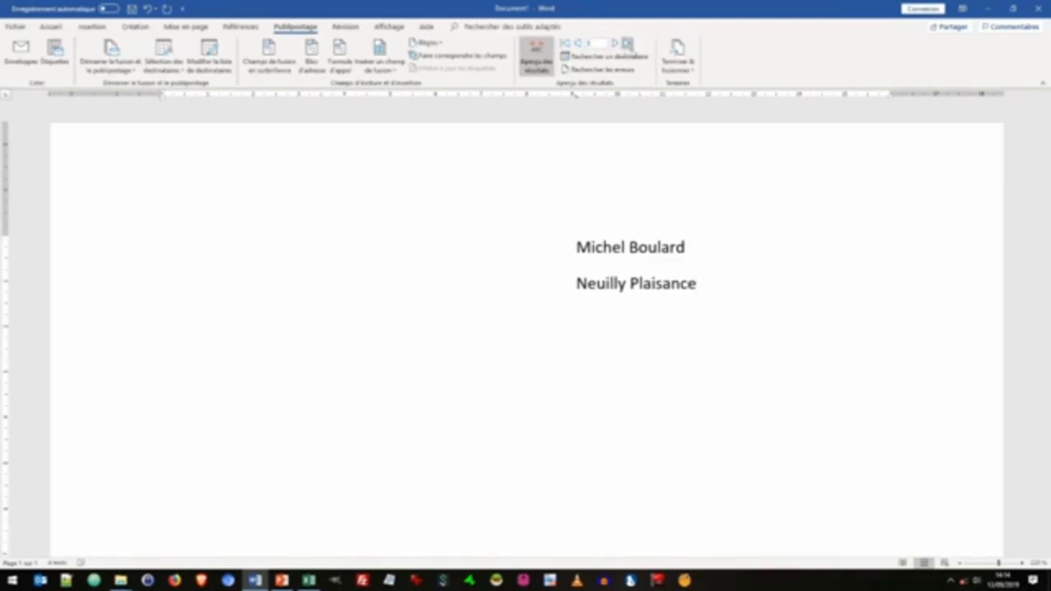
left_click(627, 44)
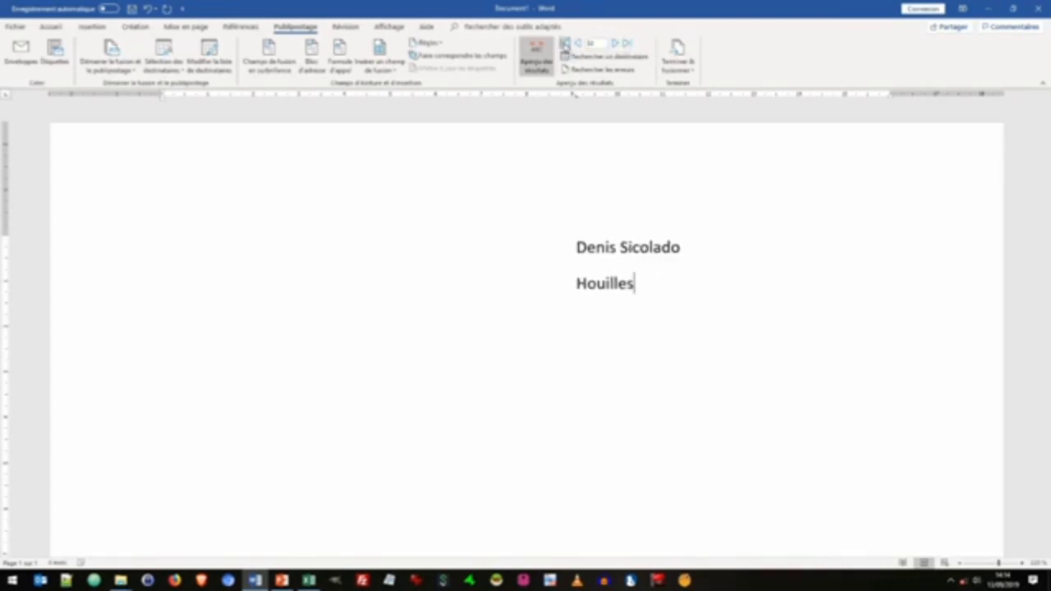
left_click(565, 43)
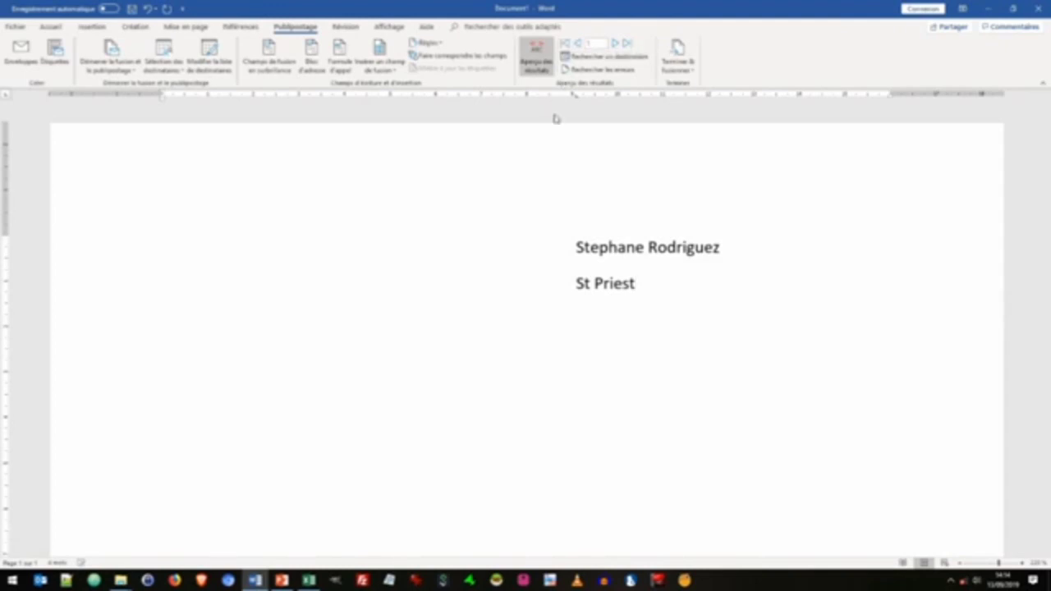
Make the line with the recipient's first and last name bold, and turn off the results preview
left_click_drag(575, 247, 720, 248)
left_click(704, 240)
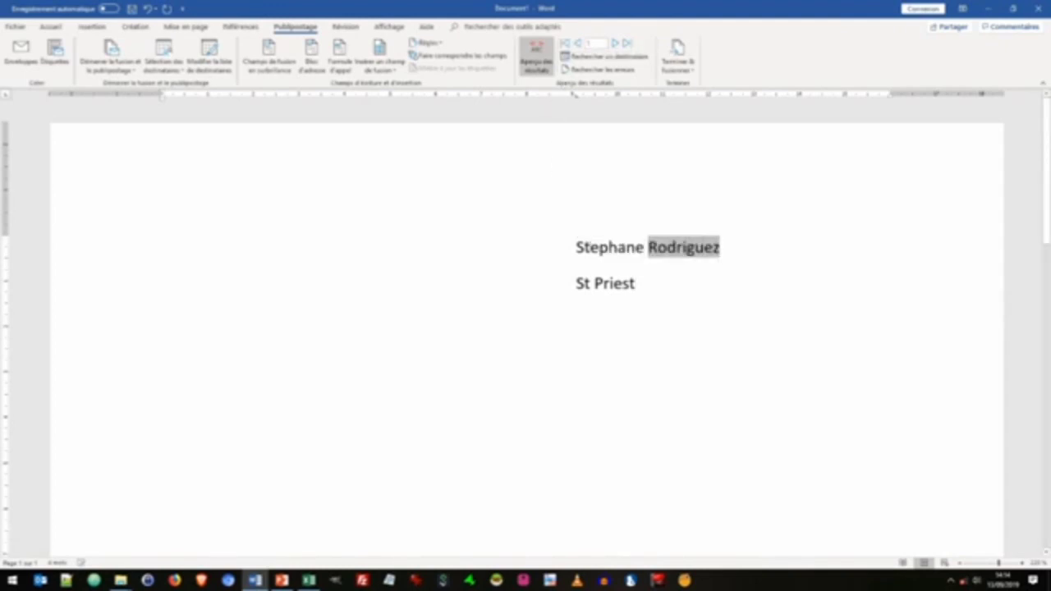
left_click_drag(567, 245, 720, 248)
left_click(707, 227)
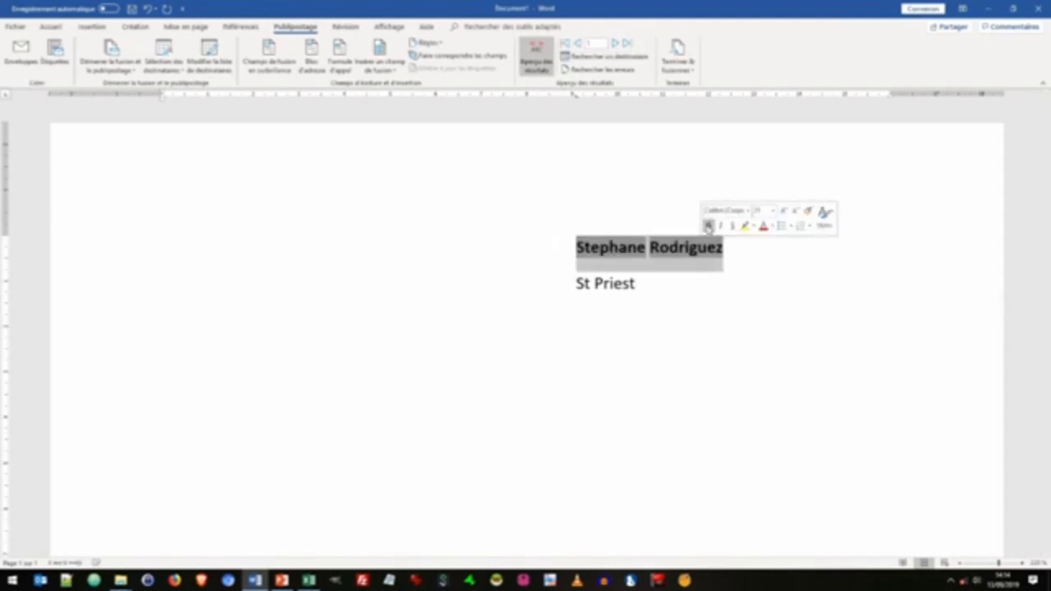
left_click(637, 283)
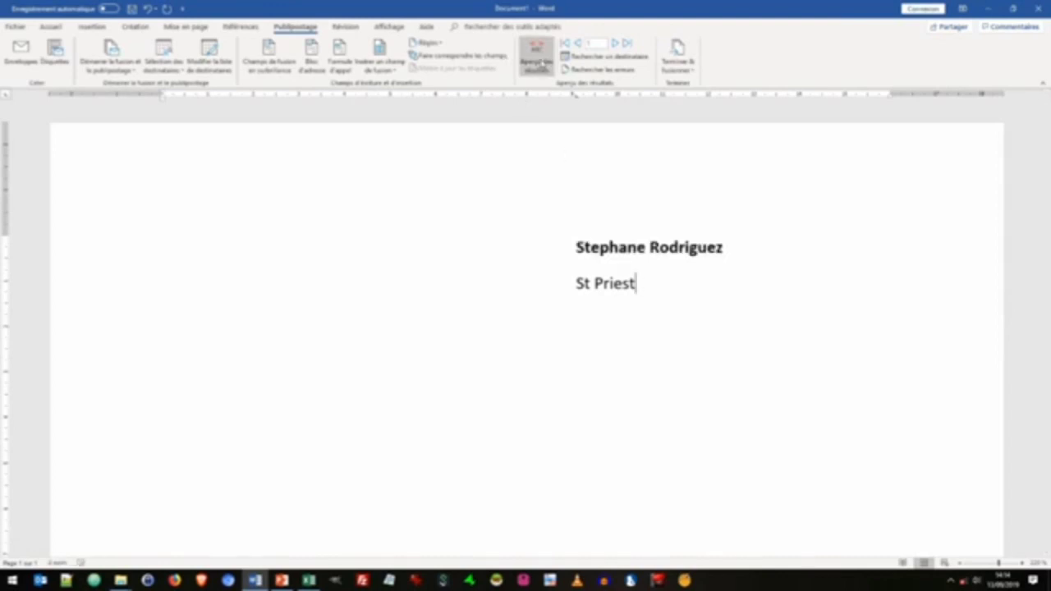
left_click(538, 55)
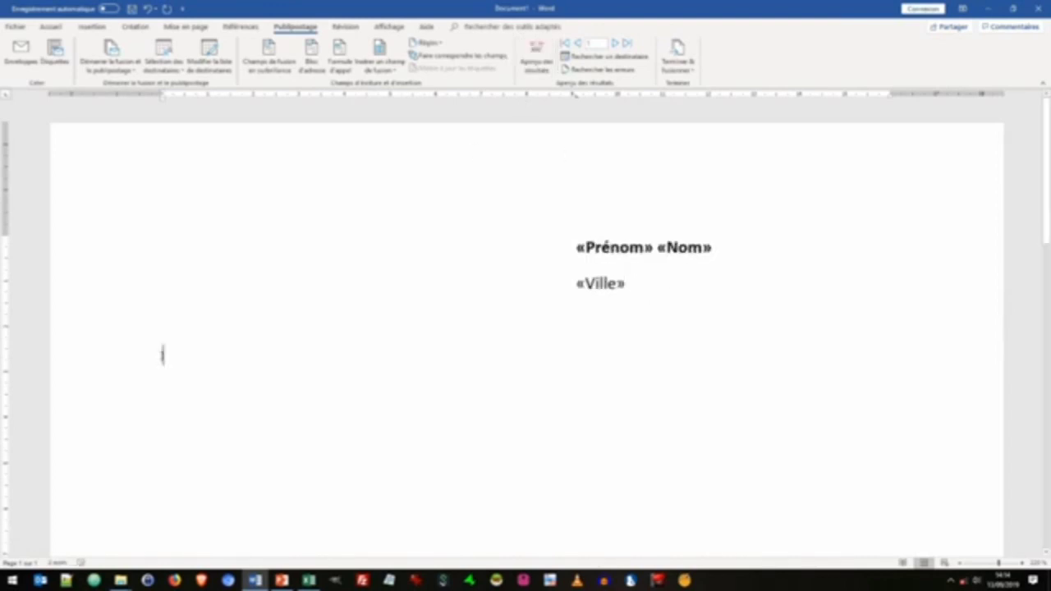
Start an If...Then...Else rule at the left margin, two lines below the Ville field
left_click(188, 355)
left_click(427, 43)
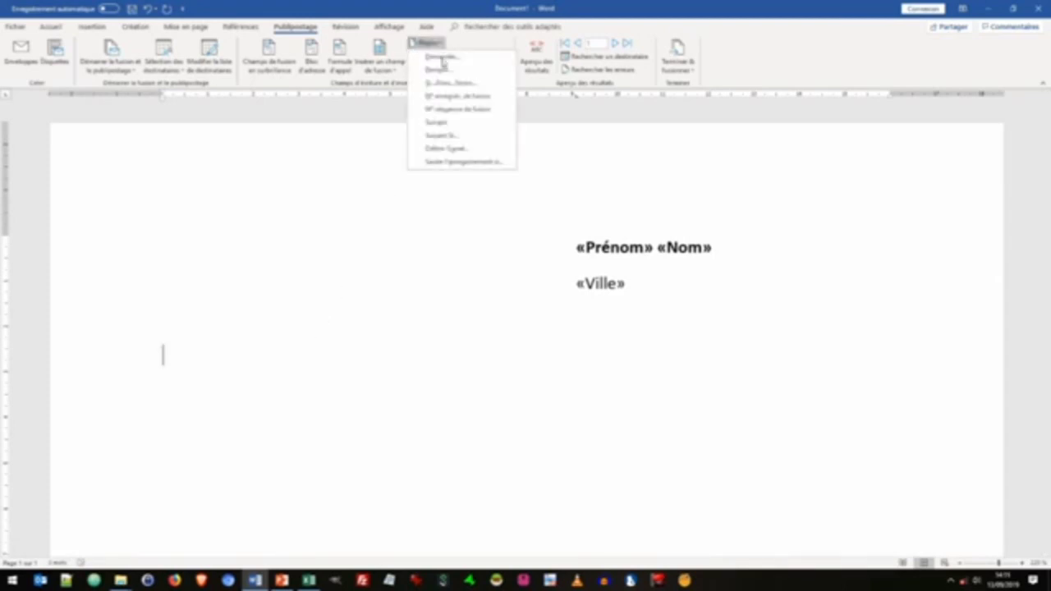
left_click(443, 83)
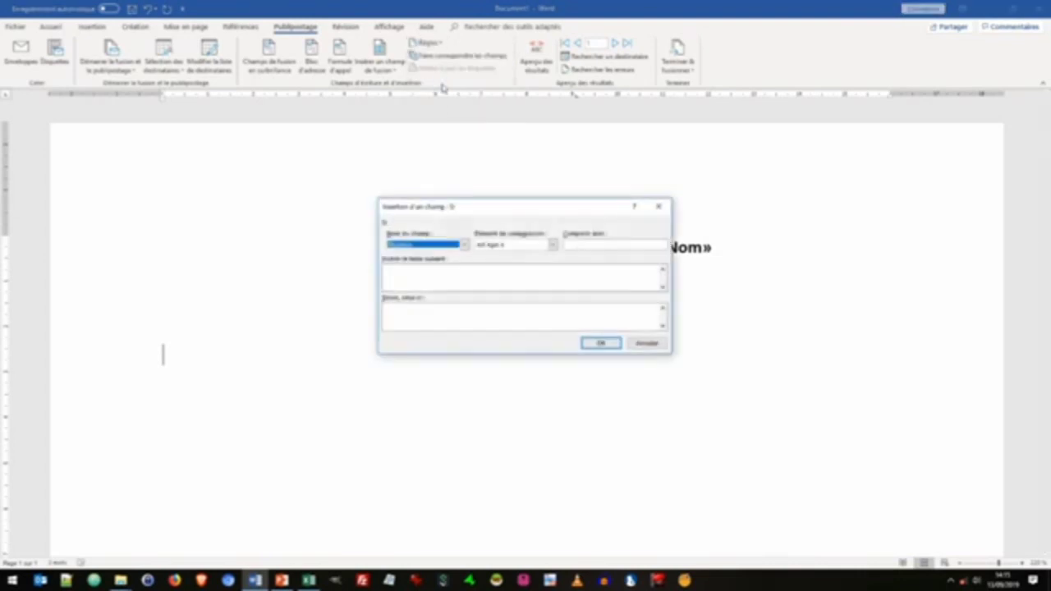
Switch to the Achats workbook in Excel to examine the values used in the HF column, and return to Word
left_click(310, 578)
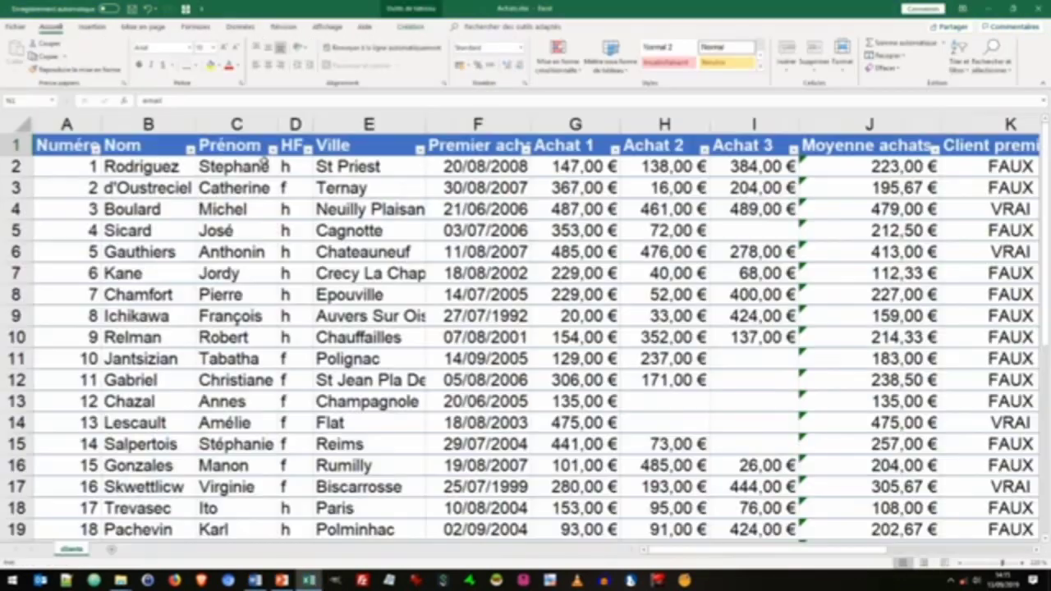
left_click(296, 124)
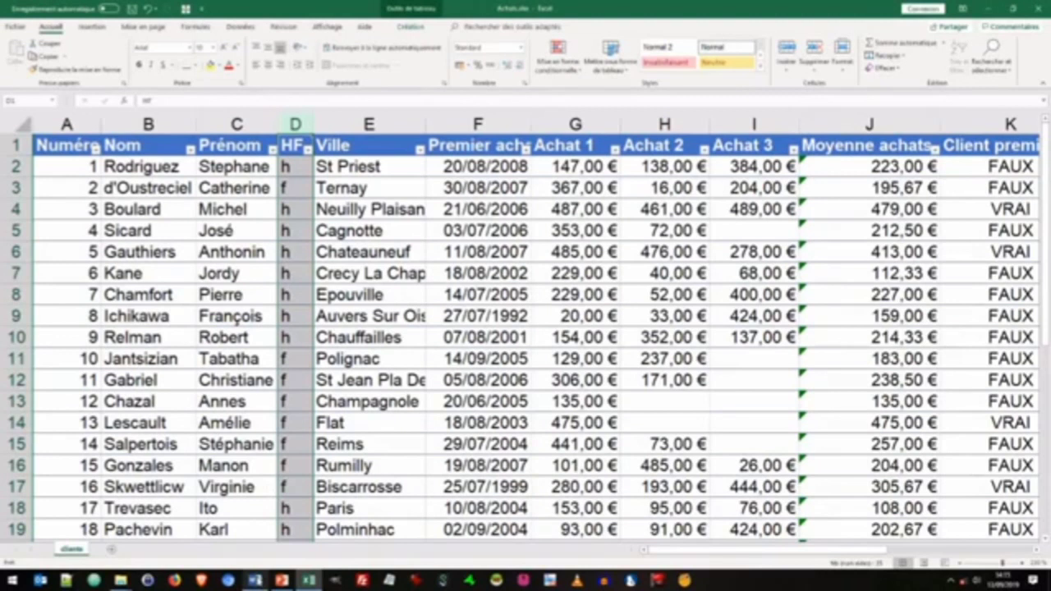
left_click(257, 582)
Define the rule to insert Madame when HF est égal à f and Monsieur otherwise, and insert it into the letter
left_click(399, 248)
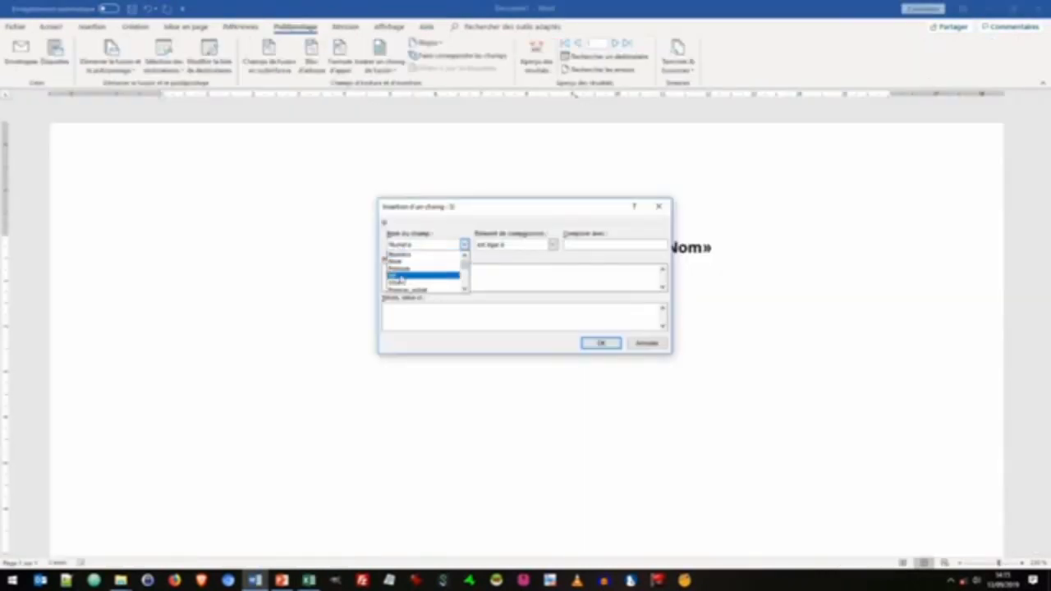
left_click(399, 277)
left_click(576, 244)
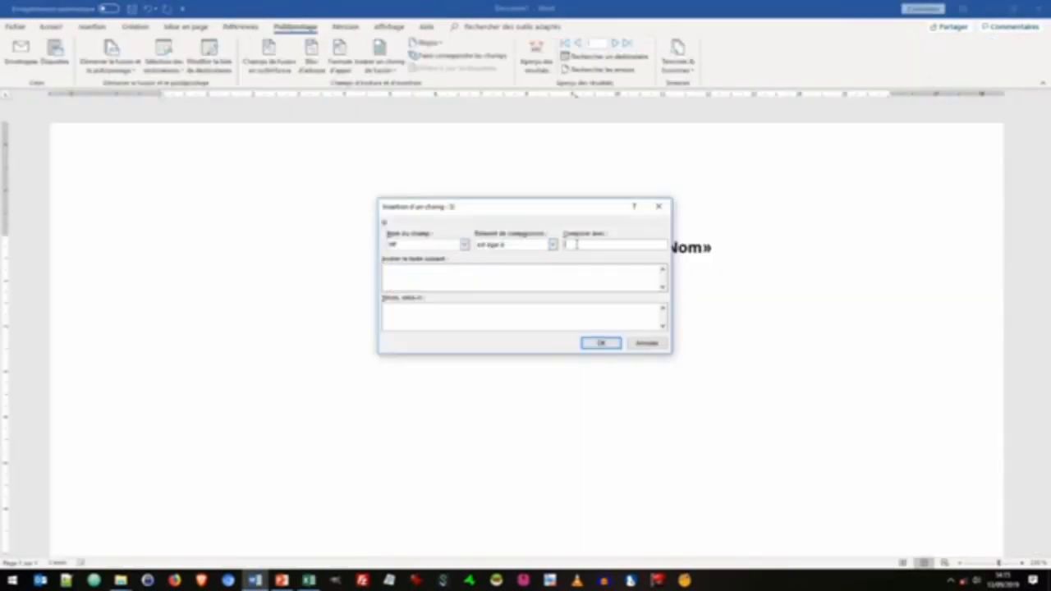
type("F")
left_click(529, 284)
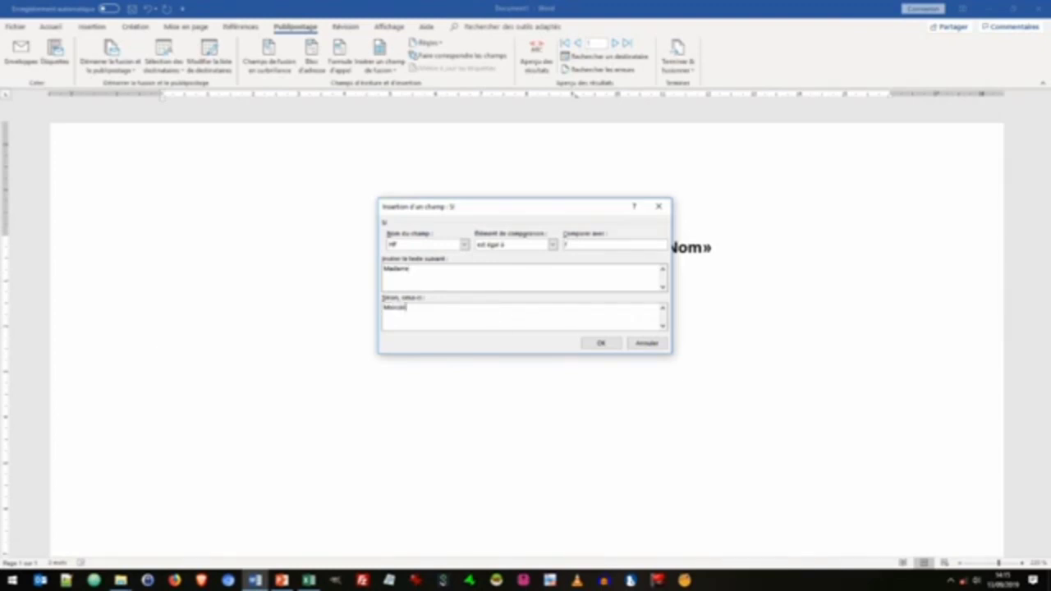
left_click(596, 343)
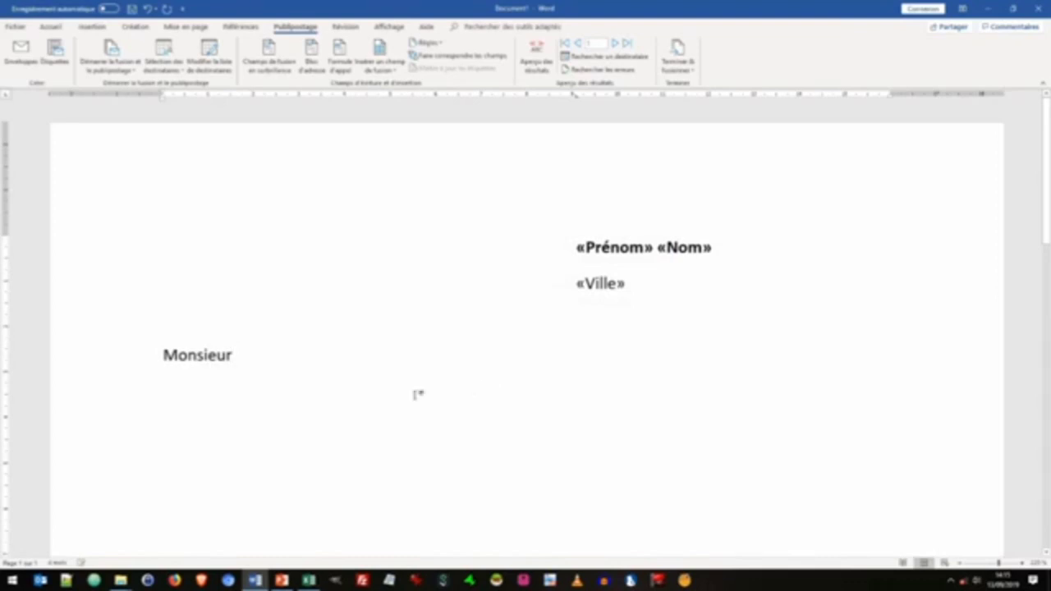
Preview the merge results and go to the second recipient to check the salutation
left_click(535, 51)
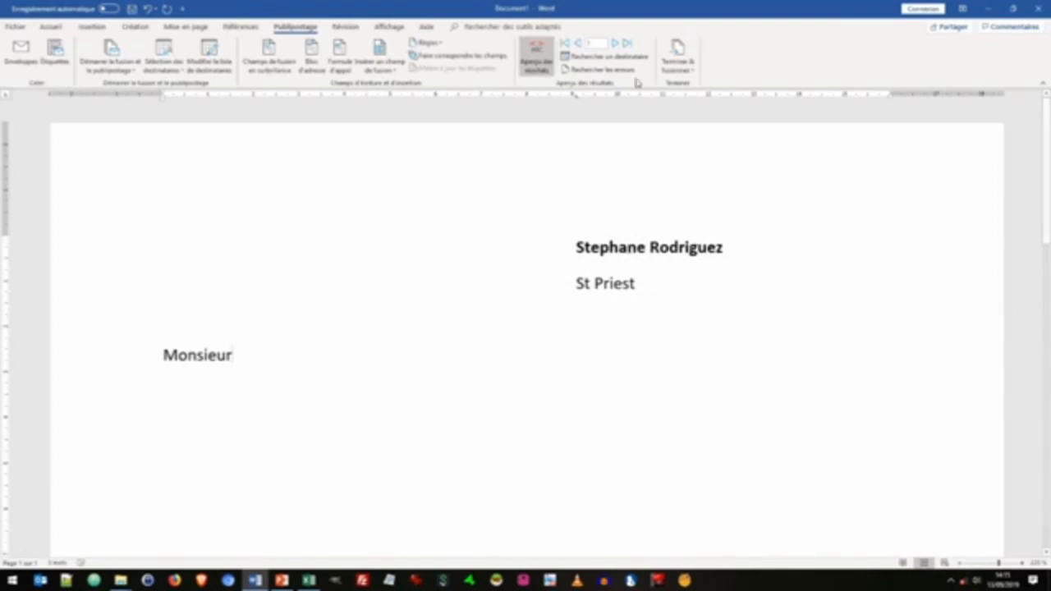
left_click(620, 46)
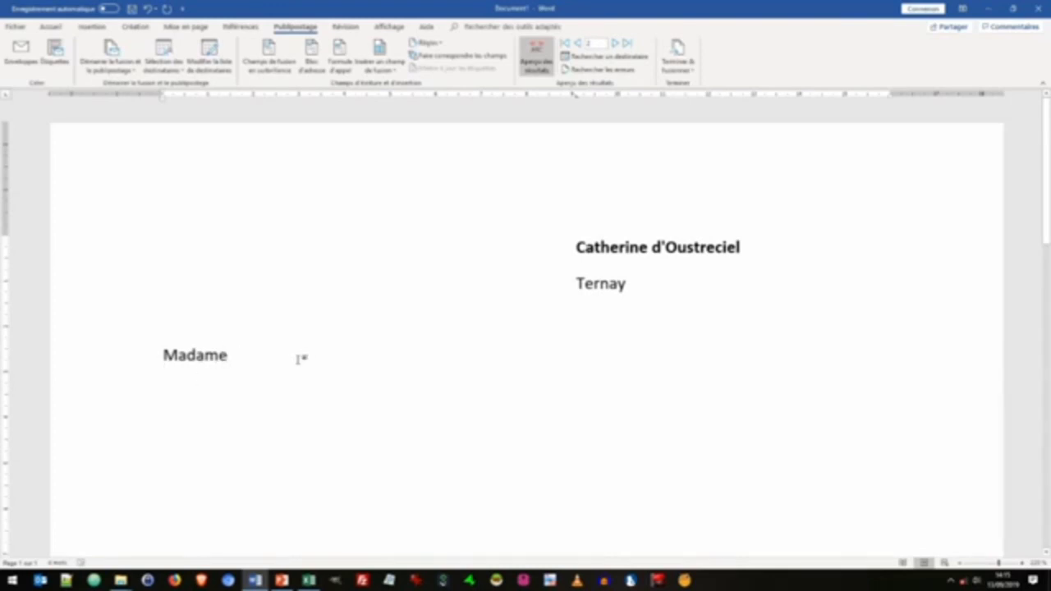
left_click(106, 361)
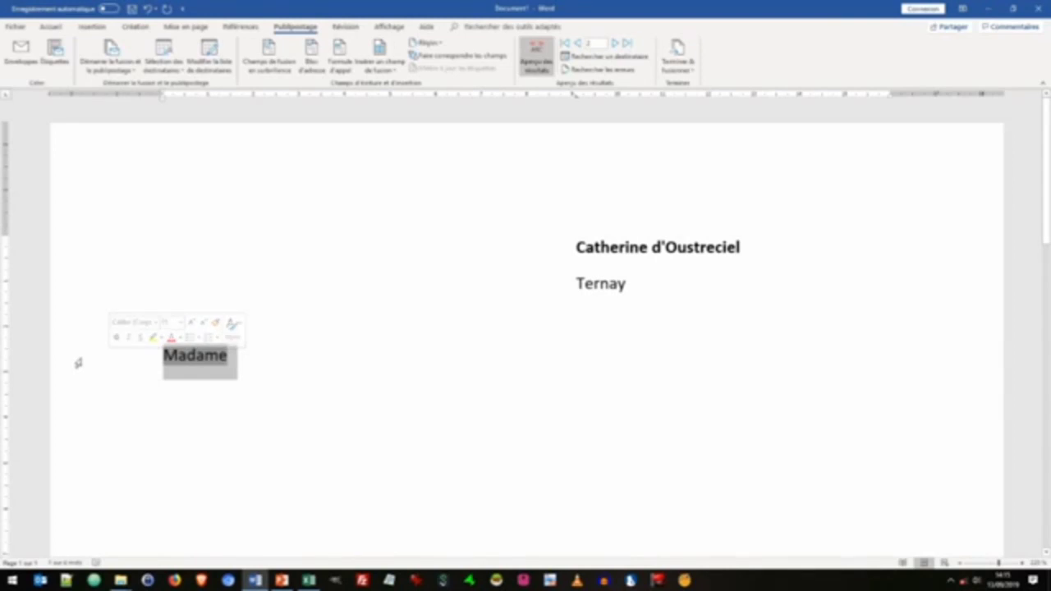
left_click(270, 359)
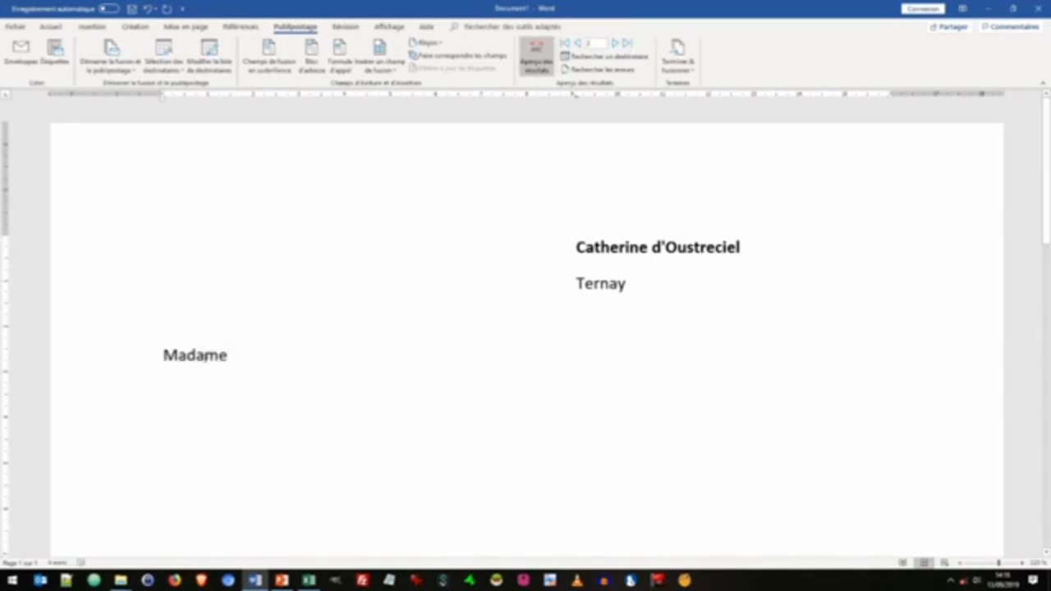
Toggle the salutation's field code on to examine its IF condition, and switch back to its result
double_click(200, 353)
right_click(202, 355)
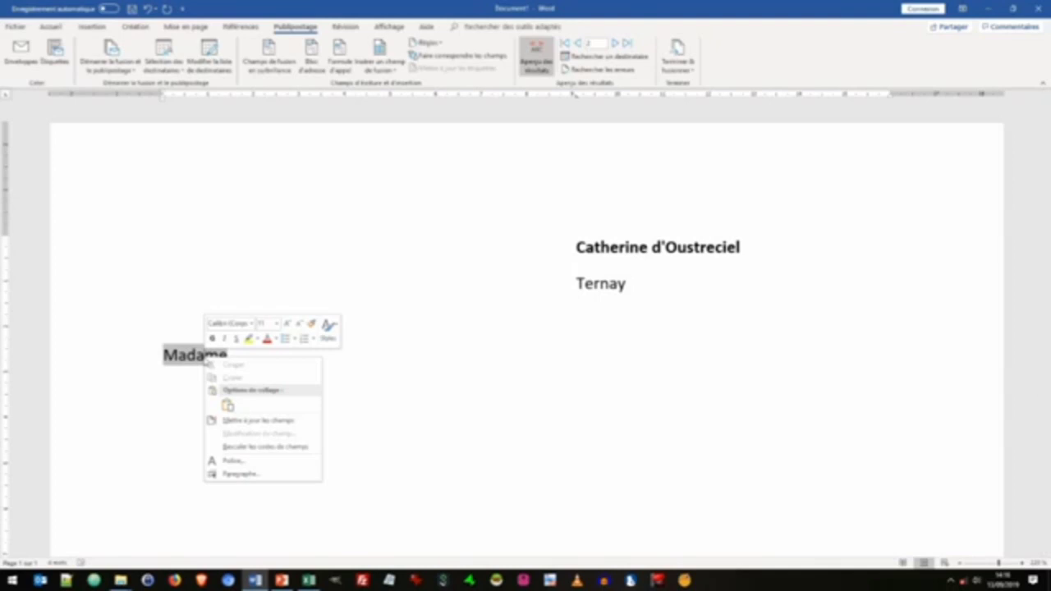
left_click(266, 448)
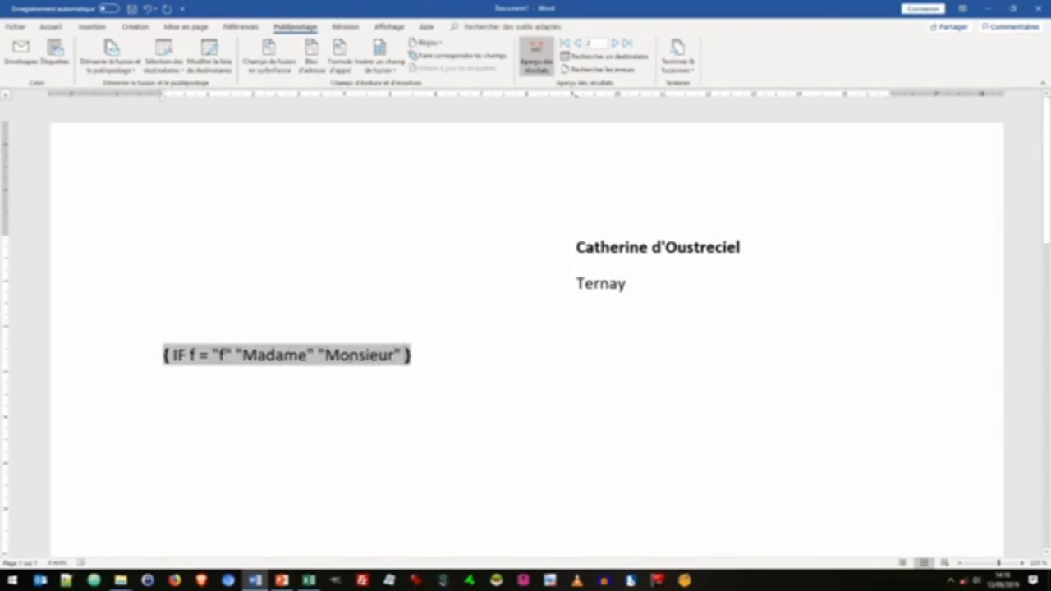
right_click(289, 363)
left_click(326, 445)
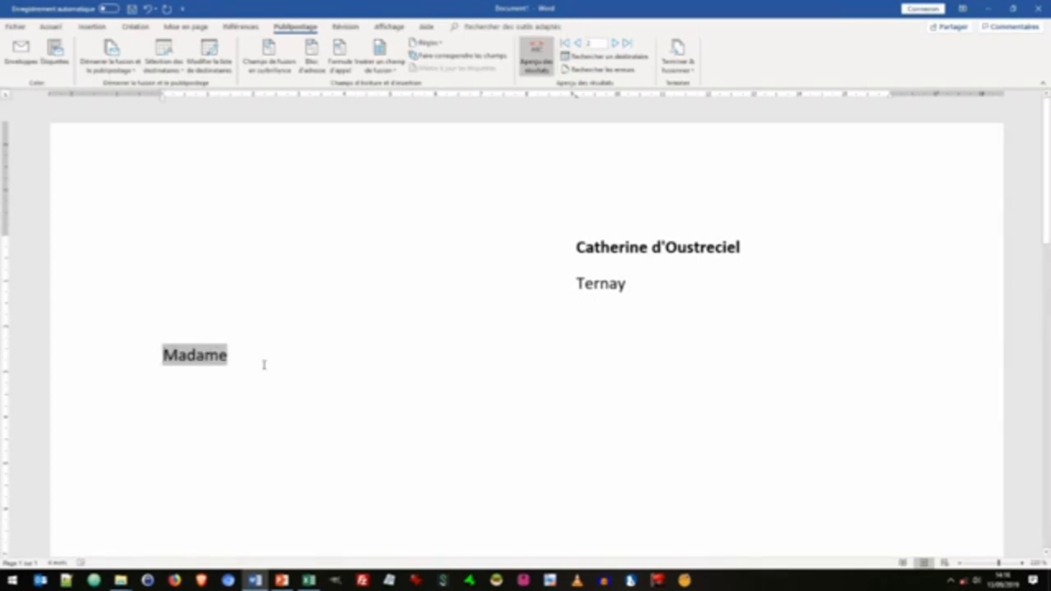
left_click(257, 357)
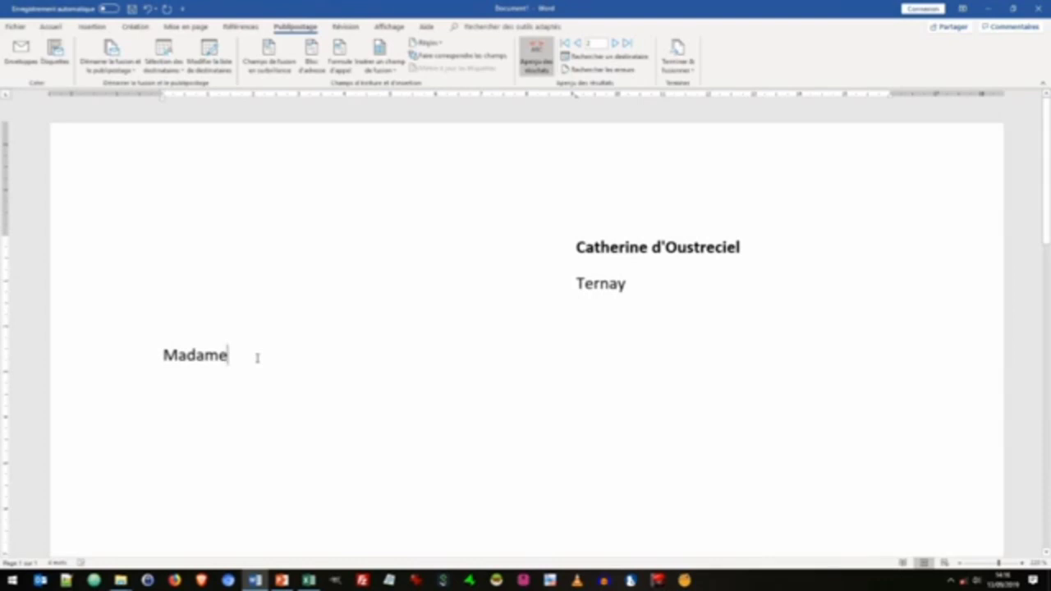
Display all field codes, change the IF field's texts to "Chère Madame" and "Cher Monsieur", and hide the codes again
key("alt+F9")
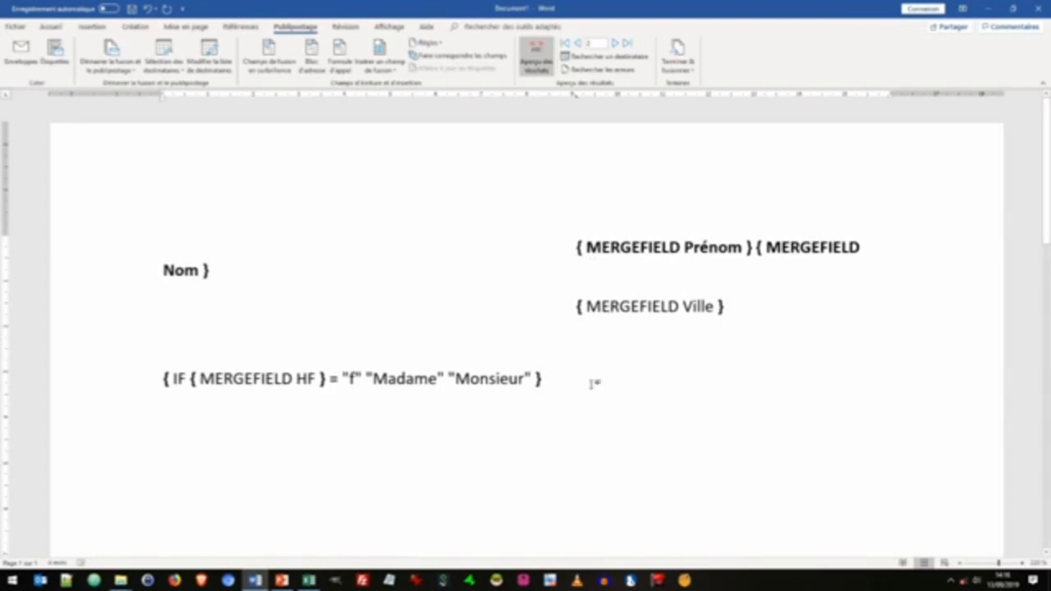
left_click(374, 376)
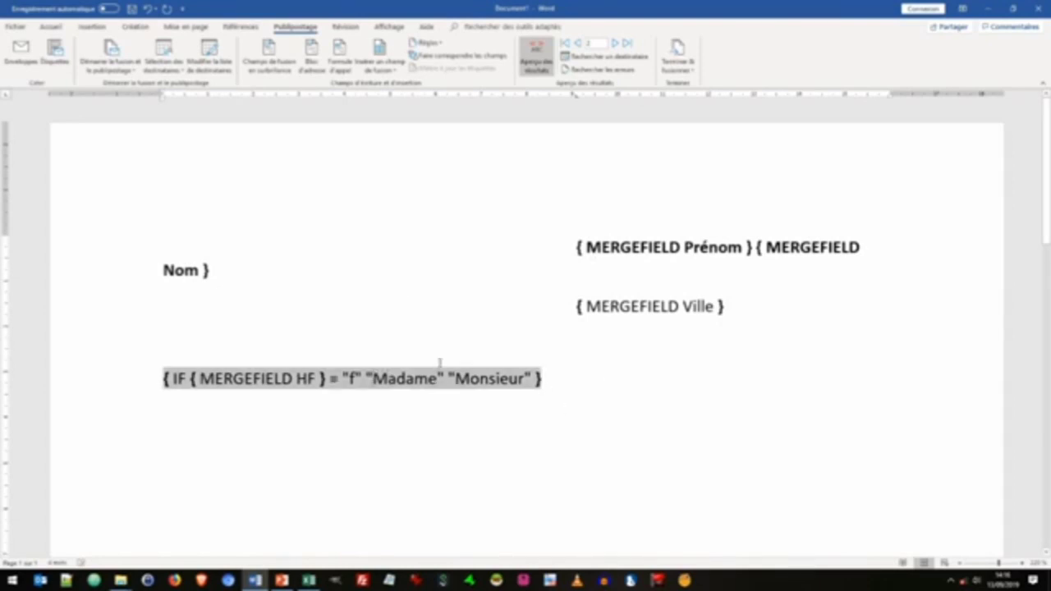
type("Chère Madame\" \"")
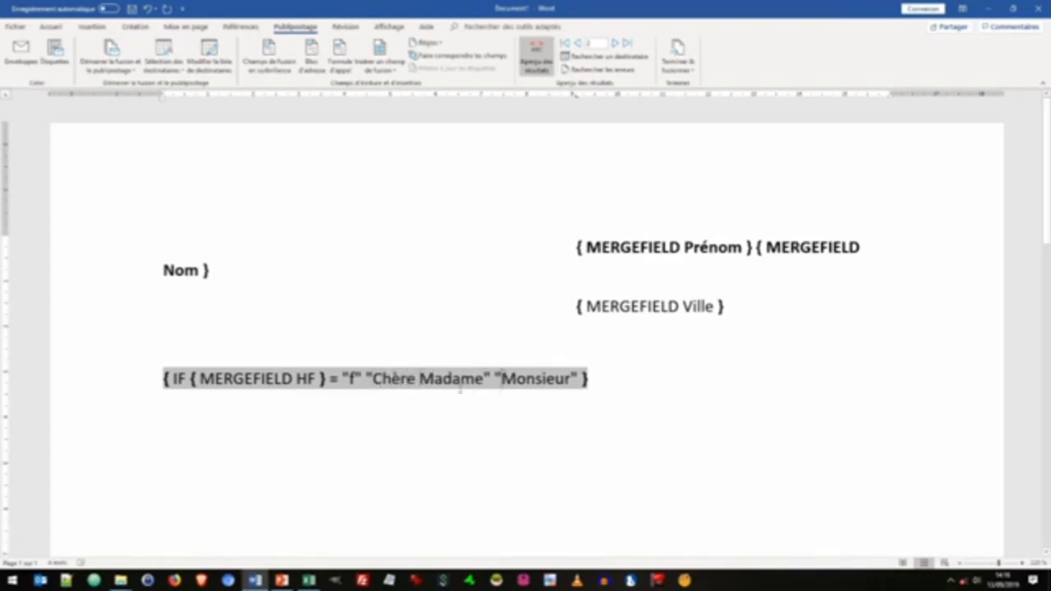
type("Cher")
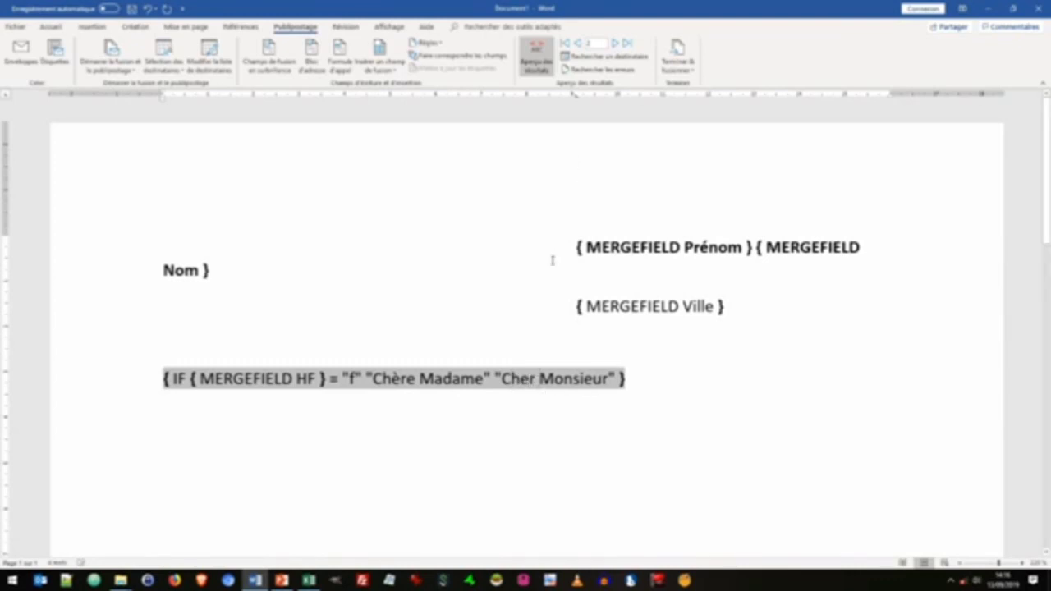
key("alt+F9")
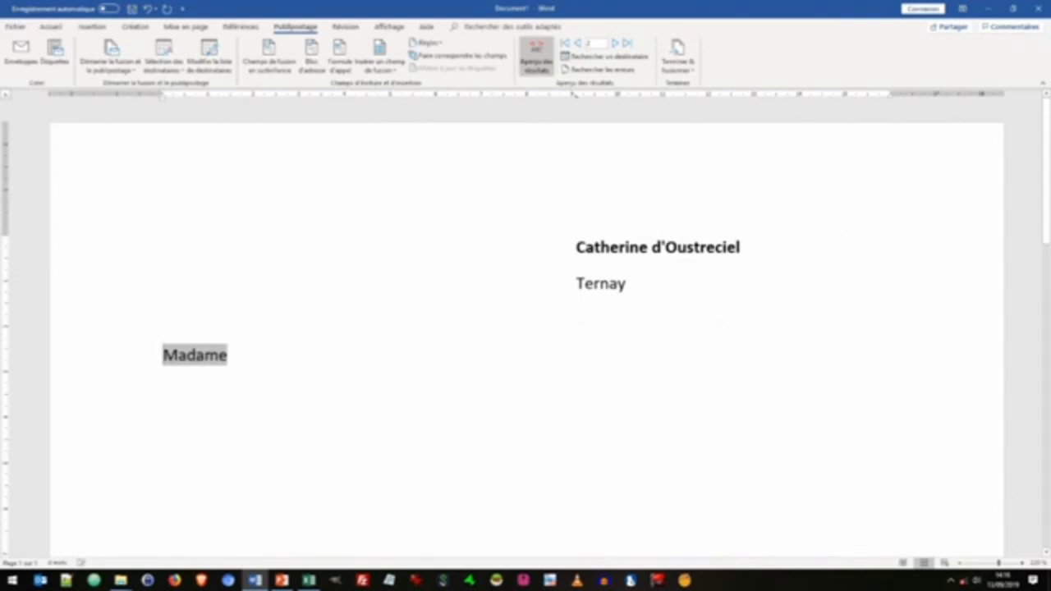
Refresh the previewed salutation by going to the next recipient and back to the second one
right_click(195, 357)
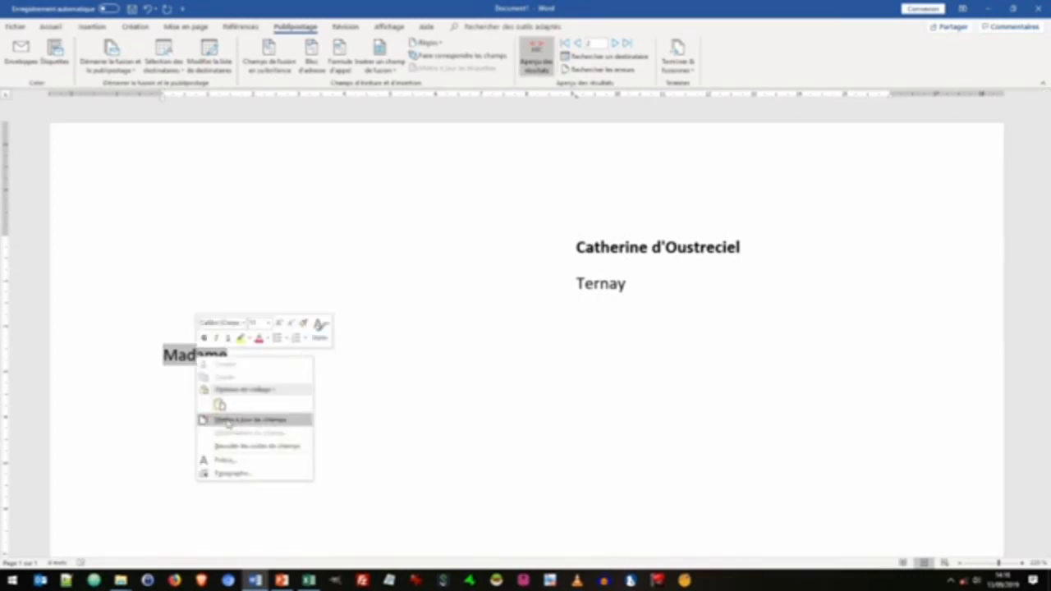
left_click(183, 381)
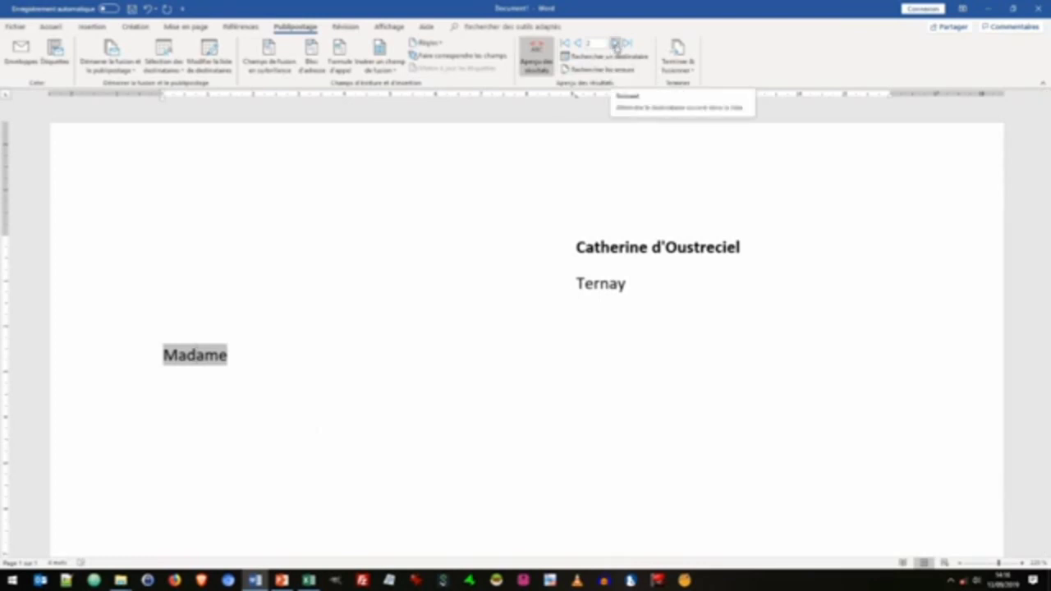
left_click(615, 45)
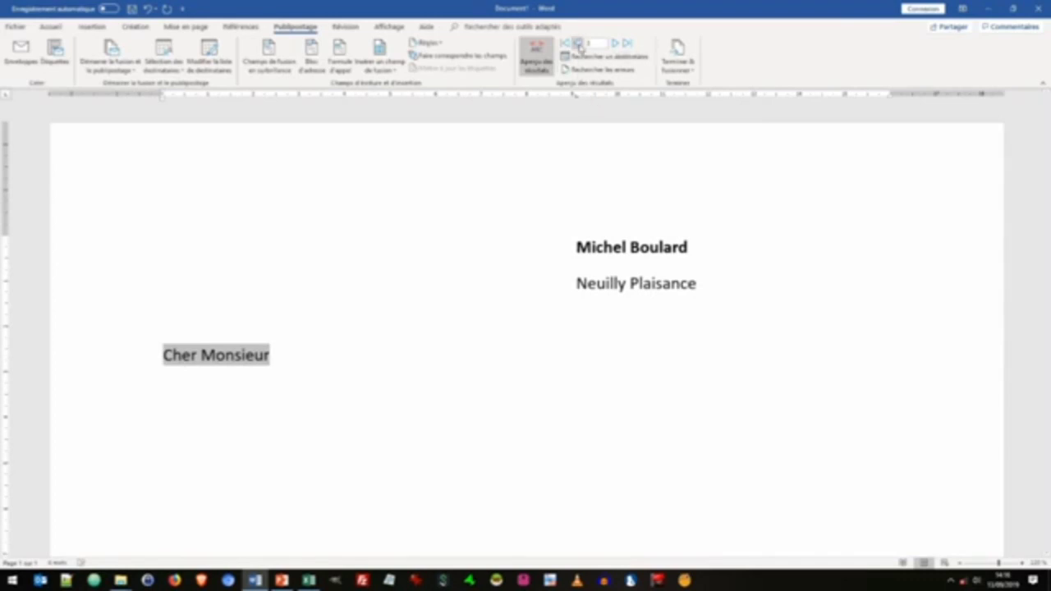
left_click(579, 46)
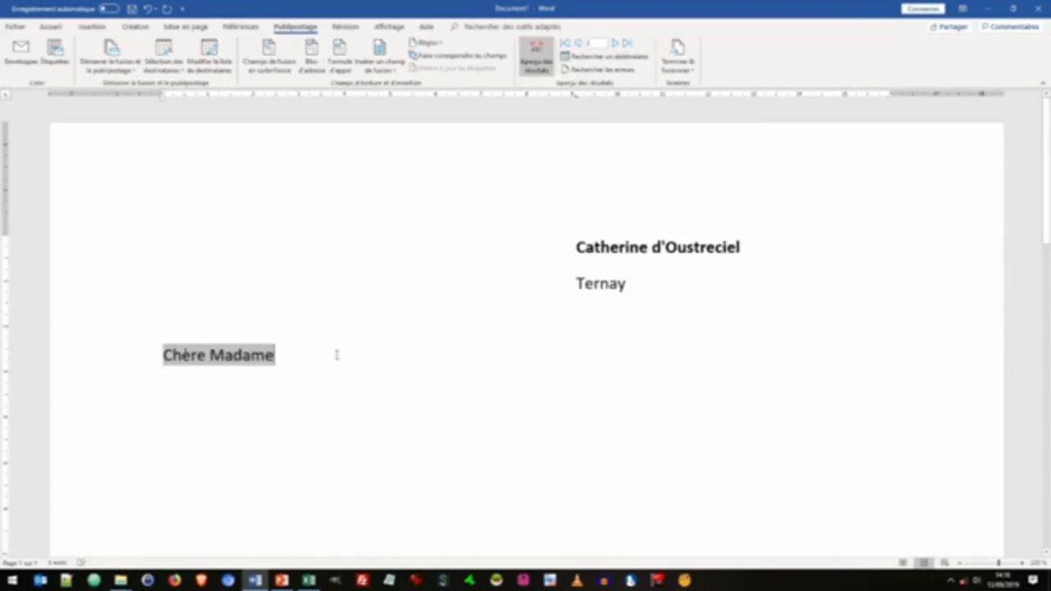
Add a comma after the salutation and, on a new line, "Premier achat :" followed by the Premier_achat merge field
type(", ")
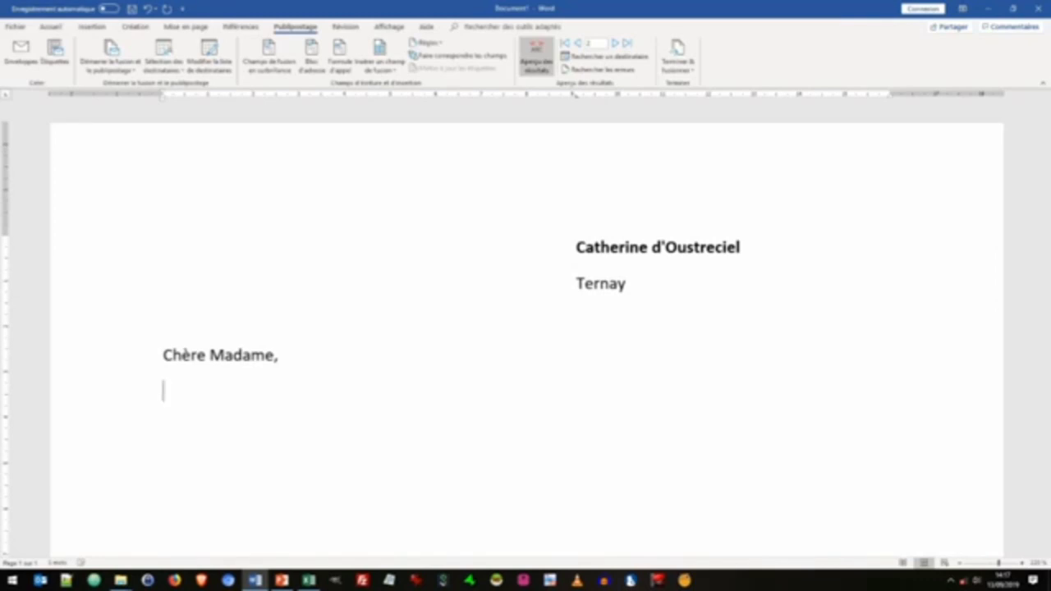
type("Premier achat :")
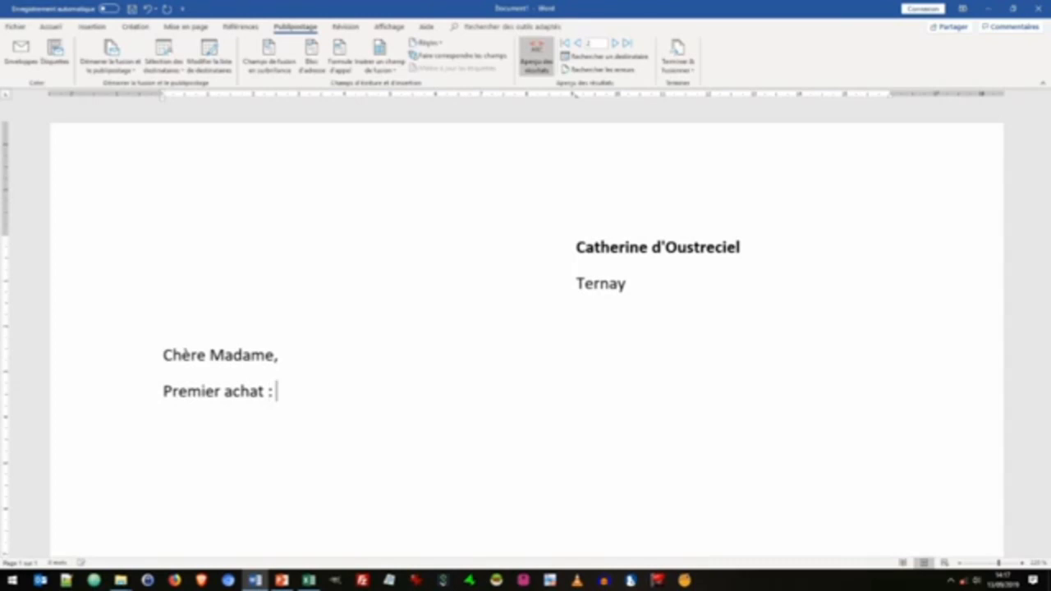
left_click(389, 68)
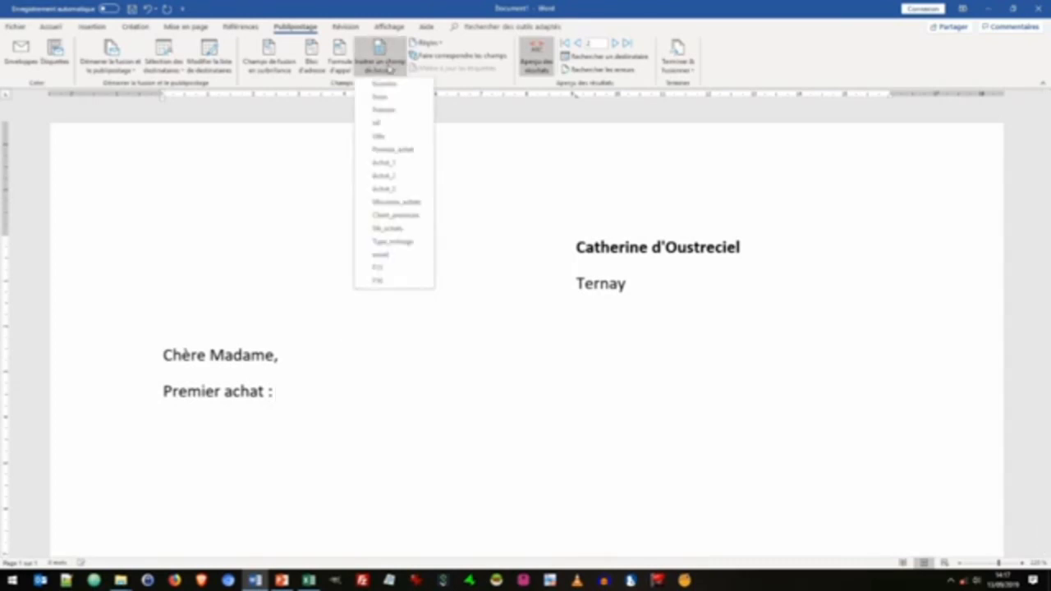
left_click(404, 150)
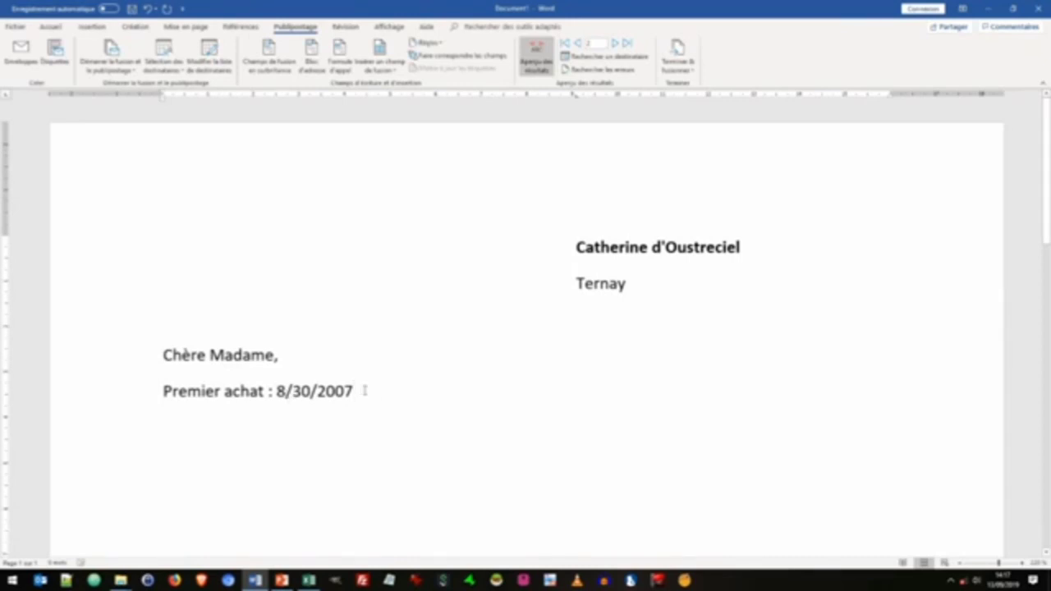
Add a line "Moyenne achats :" followed by the Moyenne_achats merge field, and start a new line below it
key("Return")
type("Moye")
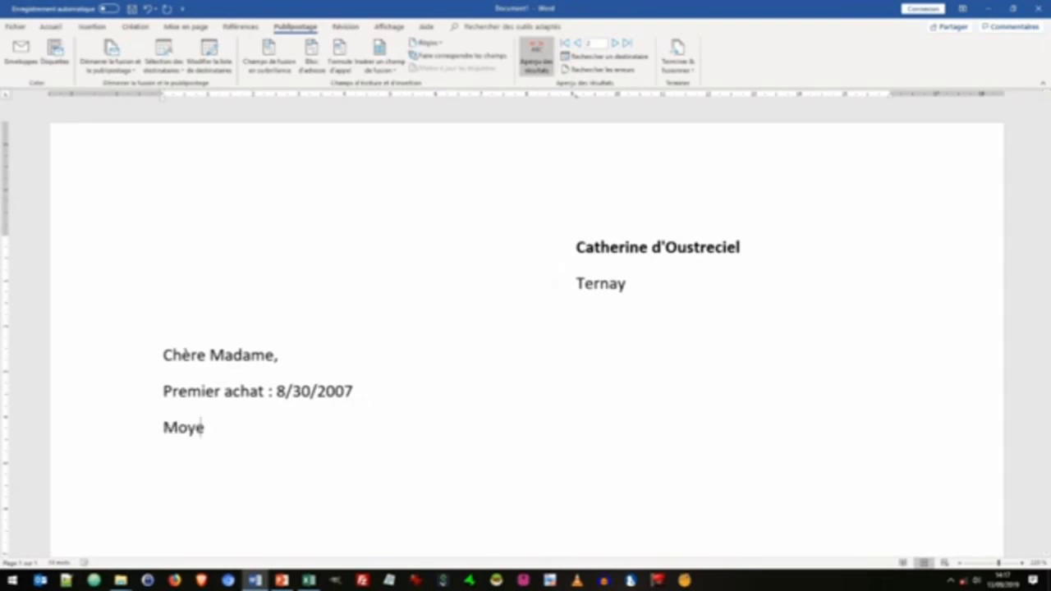
type("nne achats :")
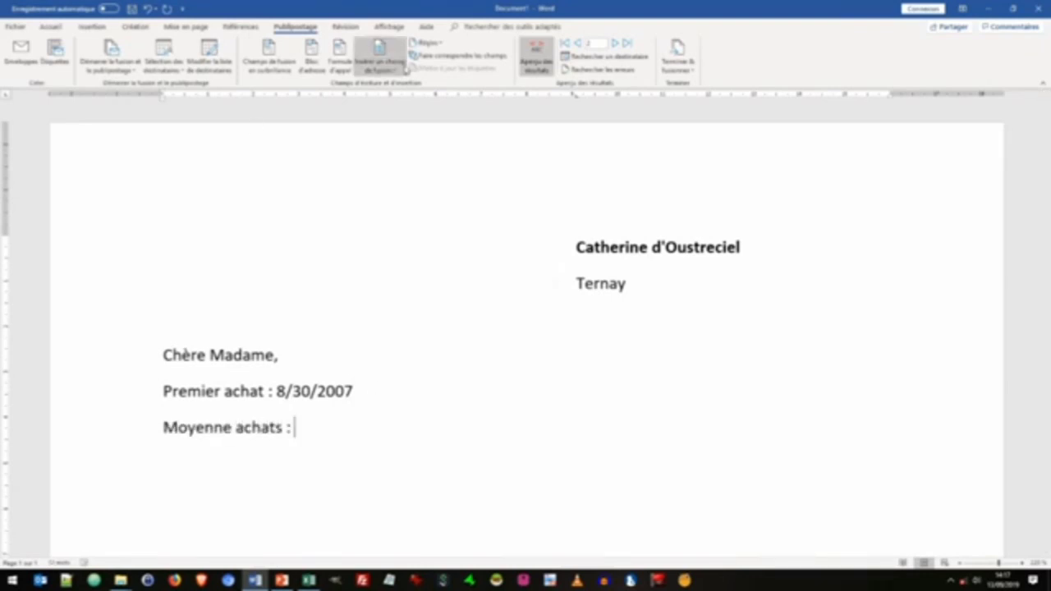
left_click(379, 66)
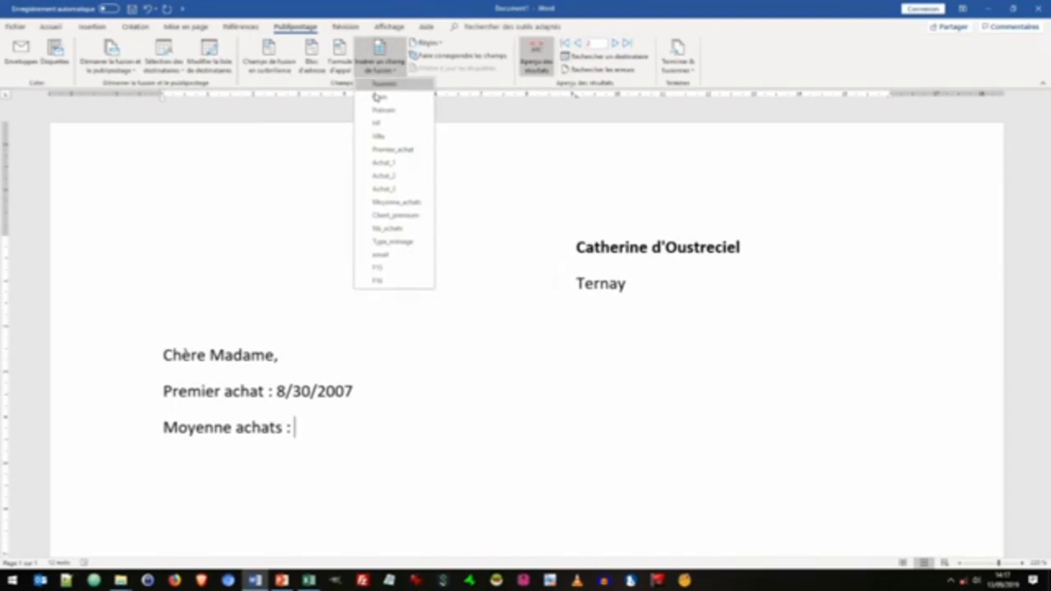
left_click(405, 203)
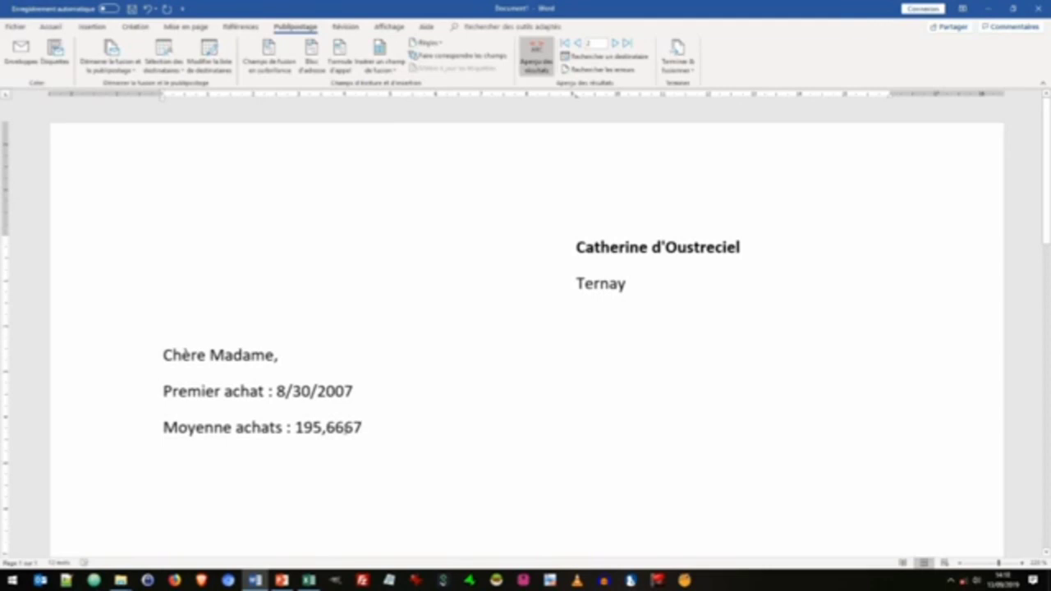
key("Return")
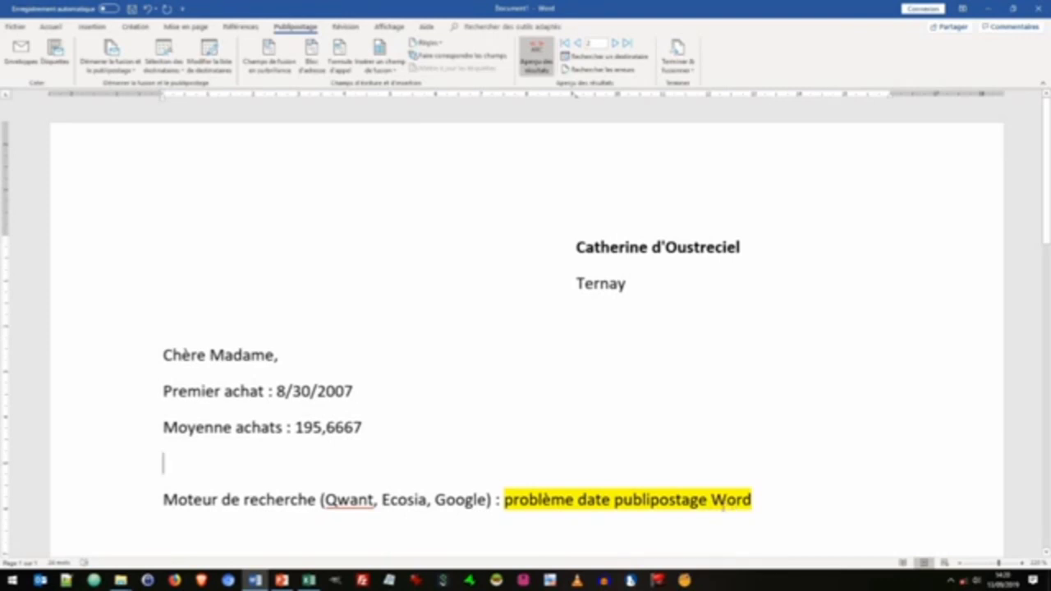
Add the date switch \@ "dddd d MMMM yyyy" to the Premier_achat field code, hide the codes and refresh the preview with another recipient
left_click(319, 393)
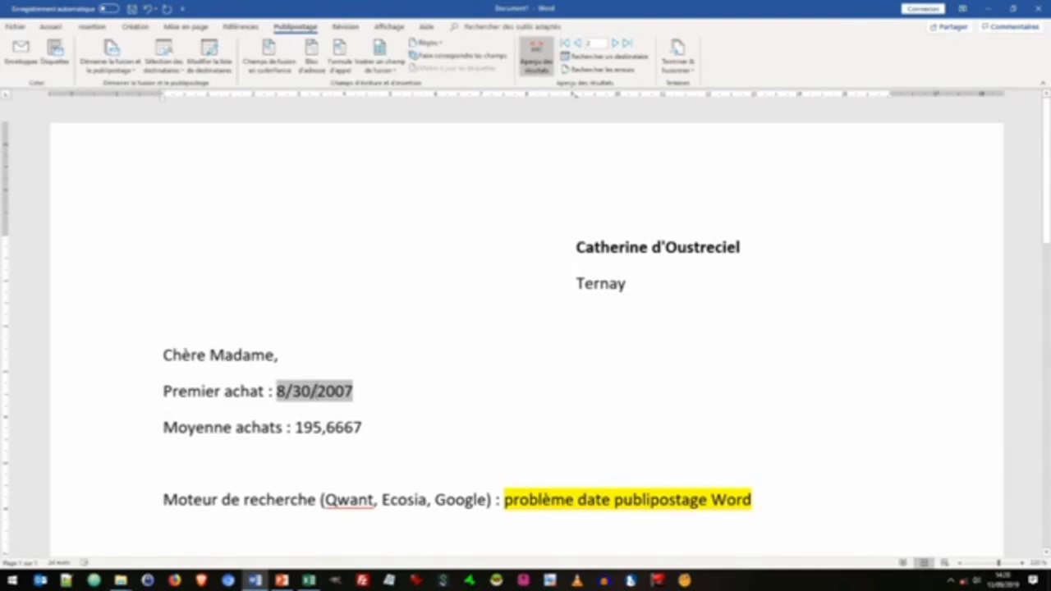
right_click(315, 392)
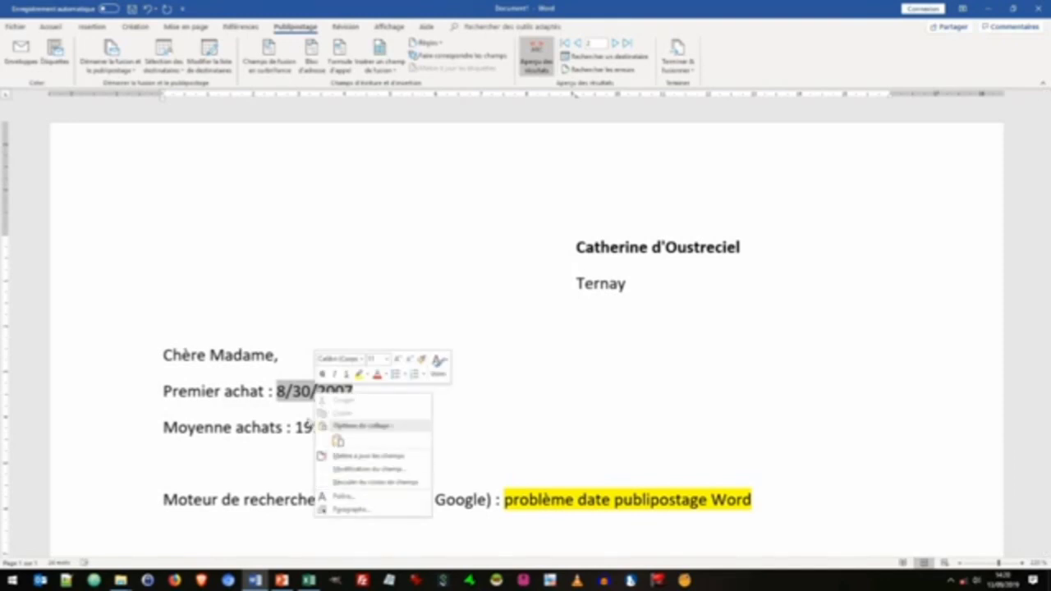
left_click(287, 398)
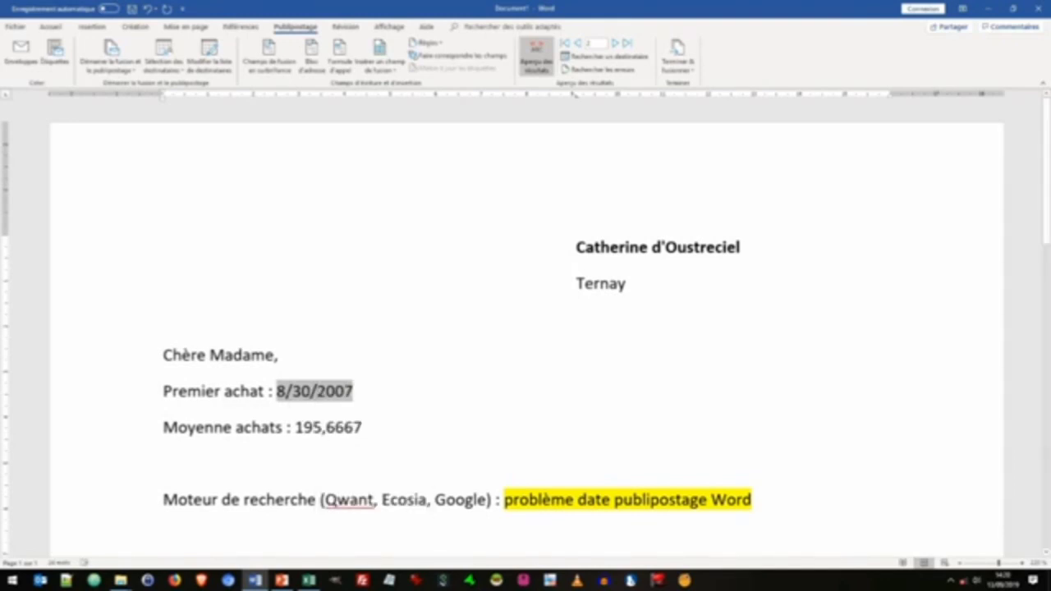
key("alt+F9")
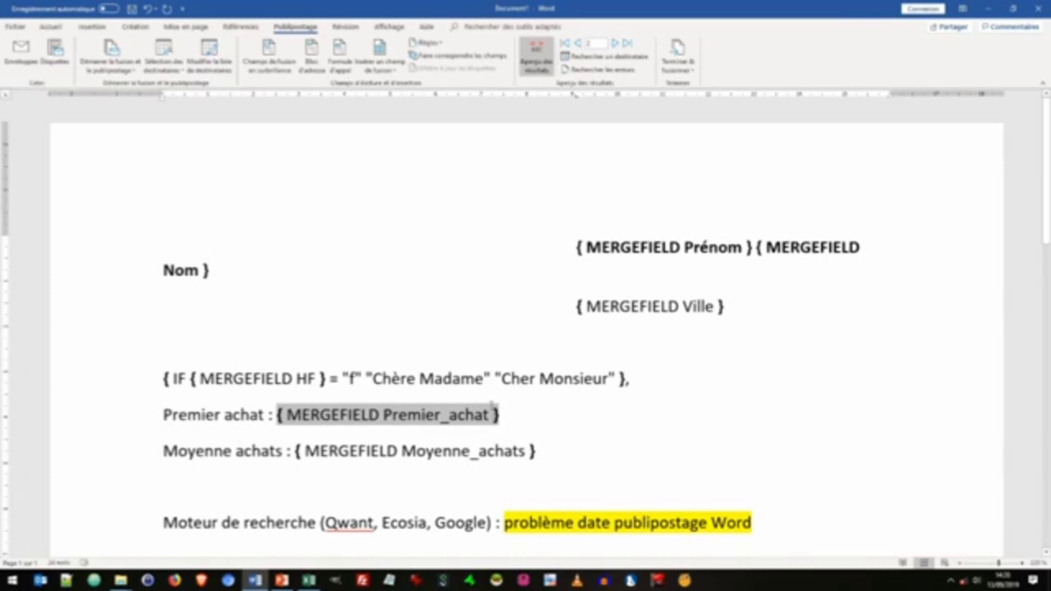
type("\\@")
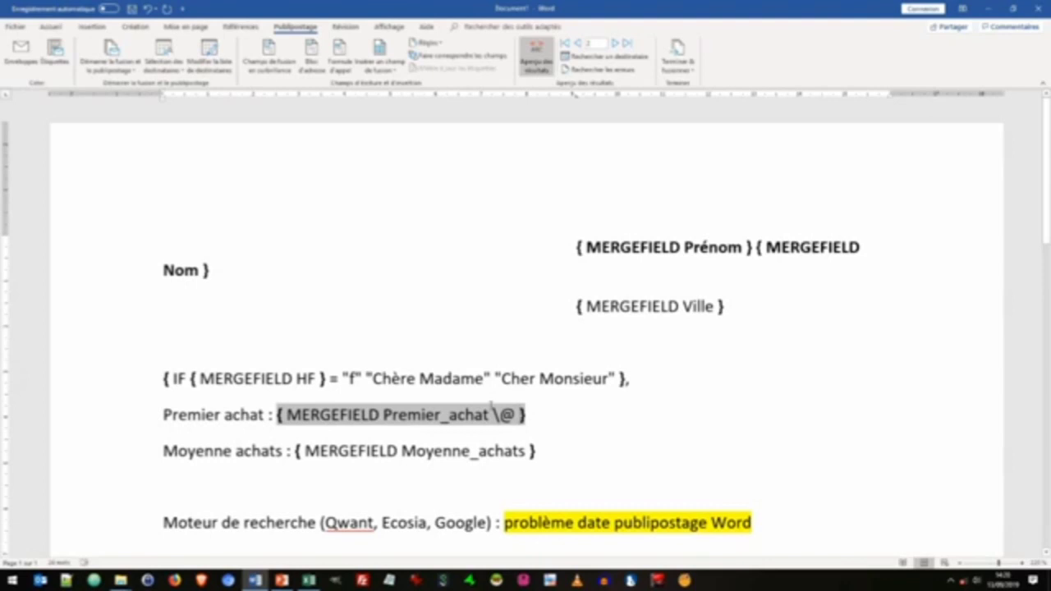
type(" \"")
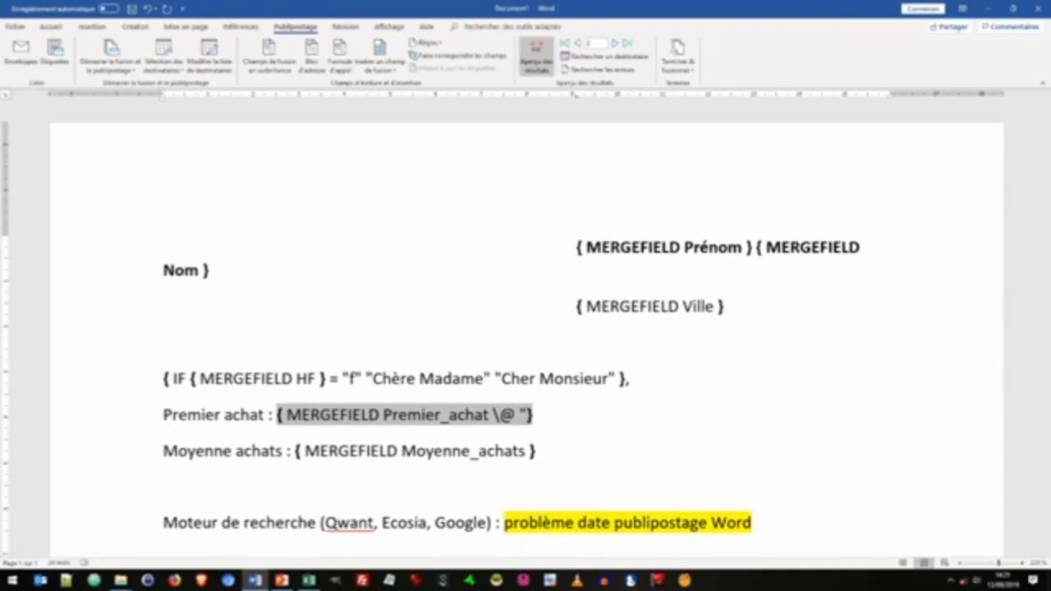
type("dddd")
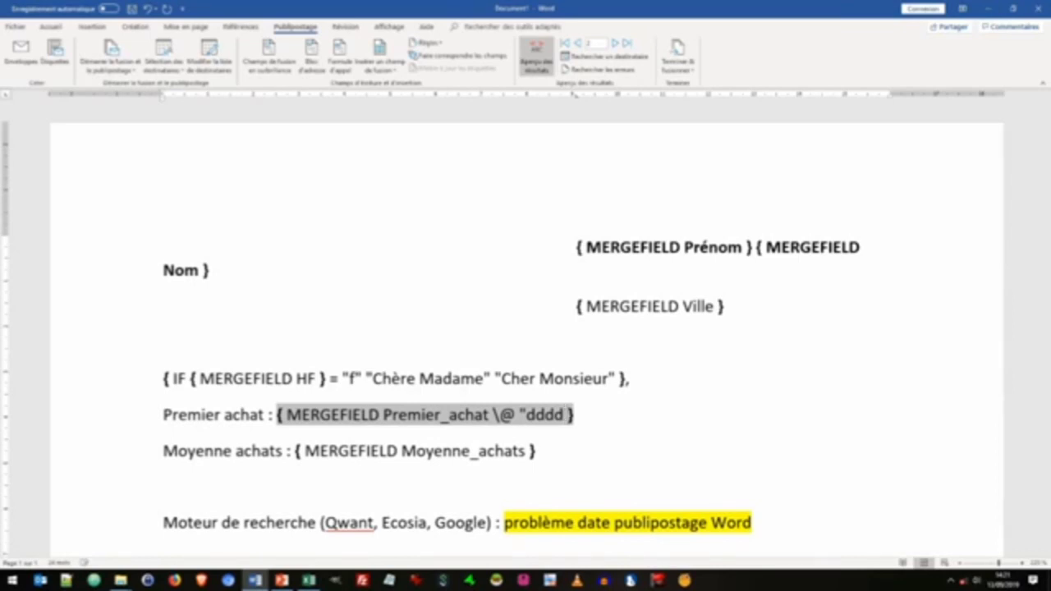
type(" d MMMM")
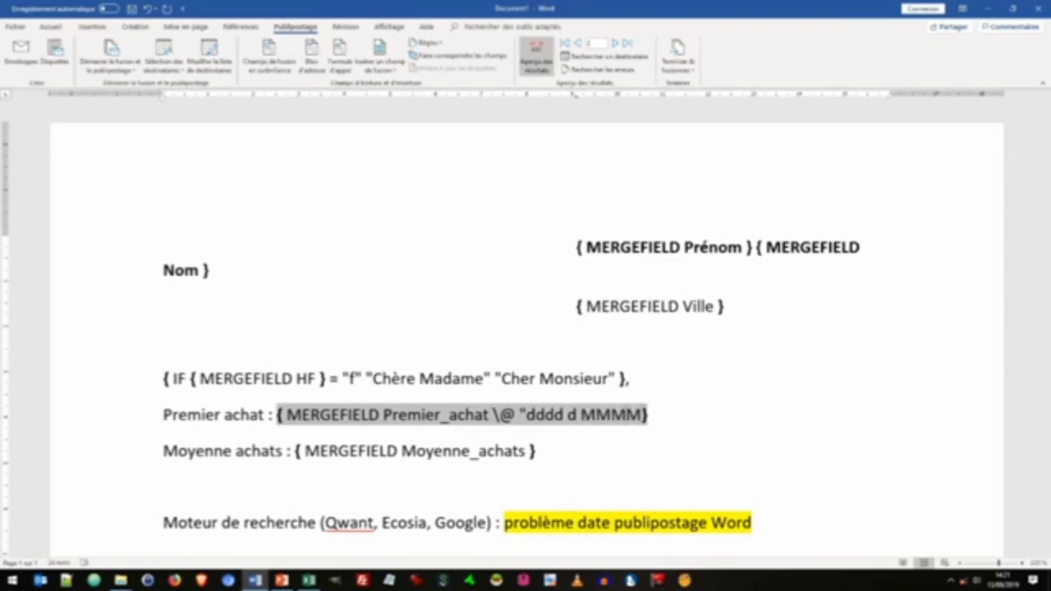
type(" yyyy")
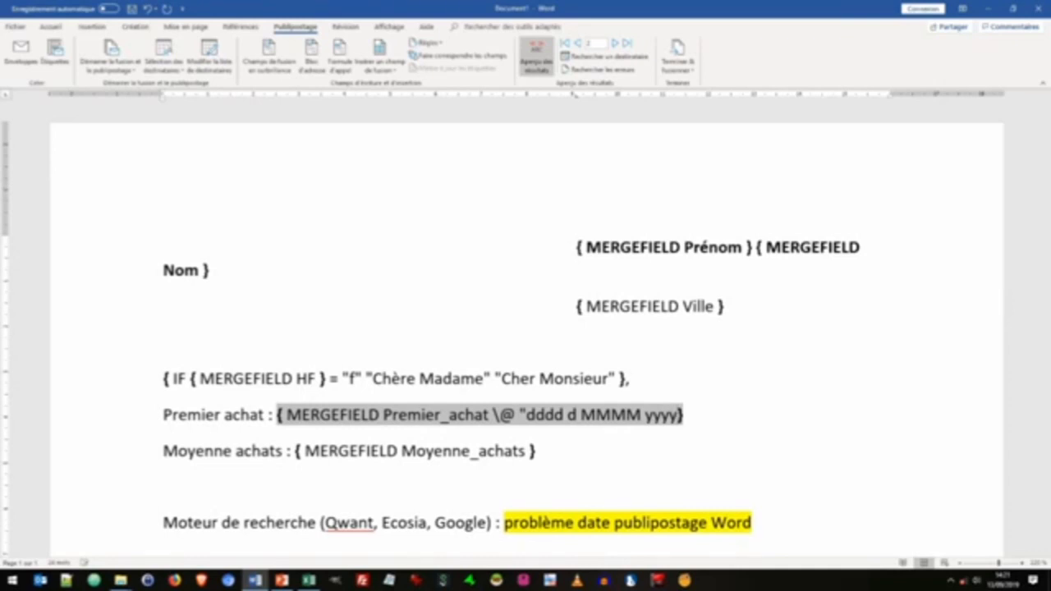
type("\"")
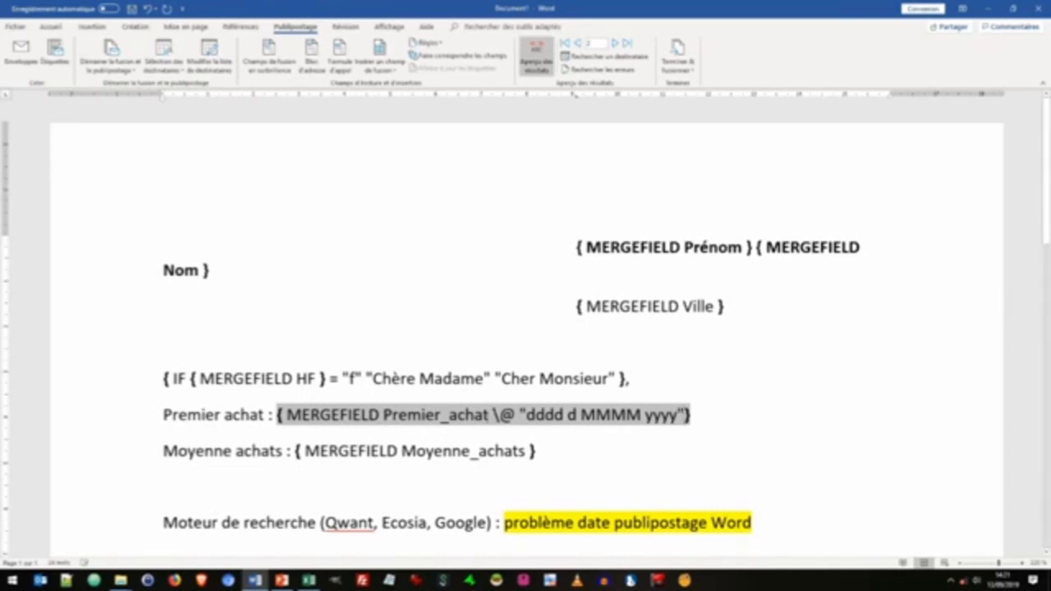
key("alt+F9")
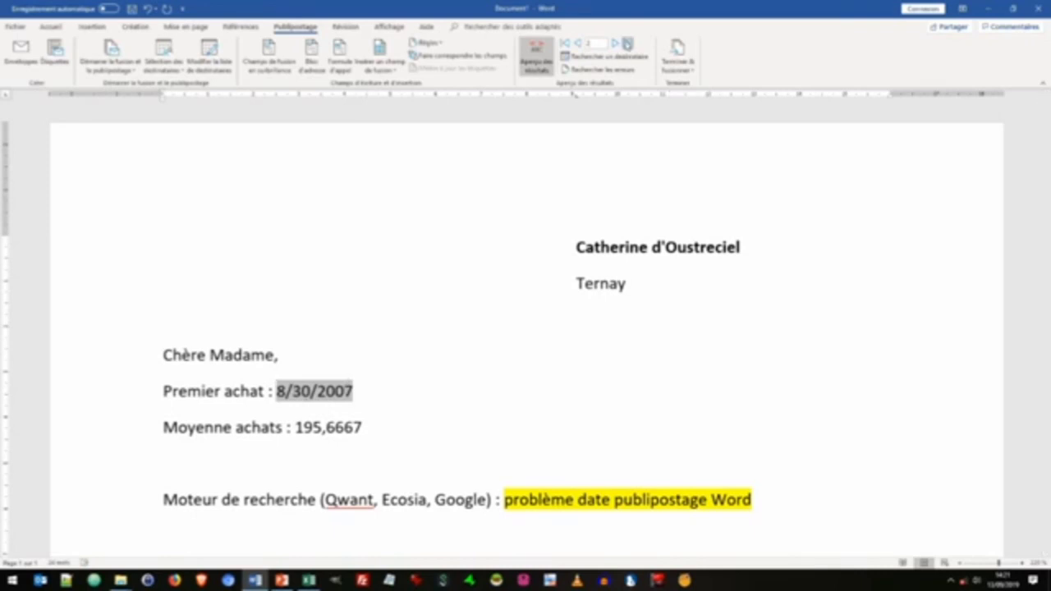
left_click(616, 43)
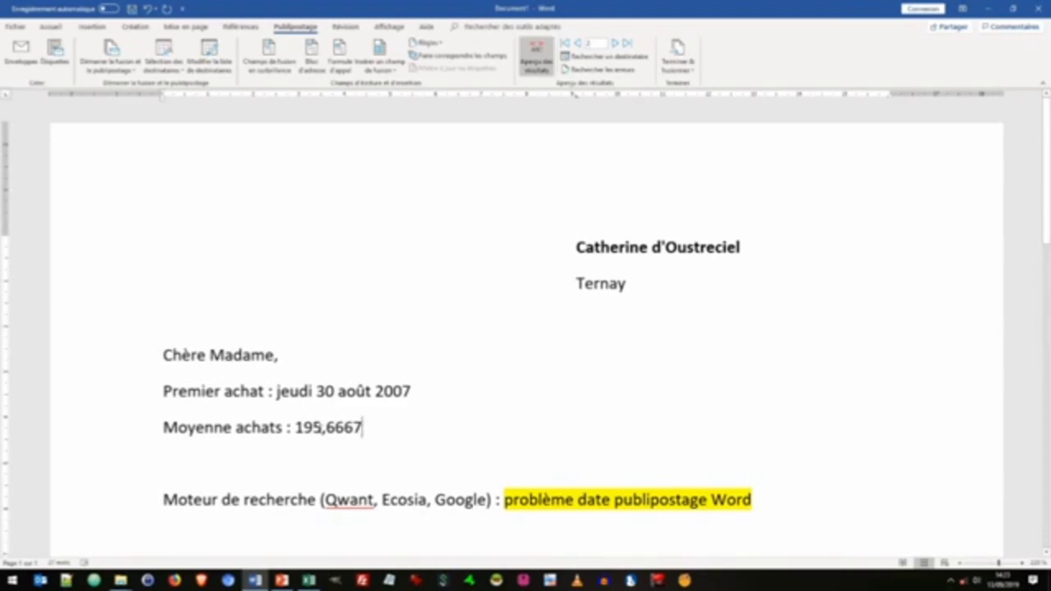
Display the Moyenne_achats field's code and add the numeric switch \# "0,00" to it
left_click(363, 427)
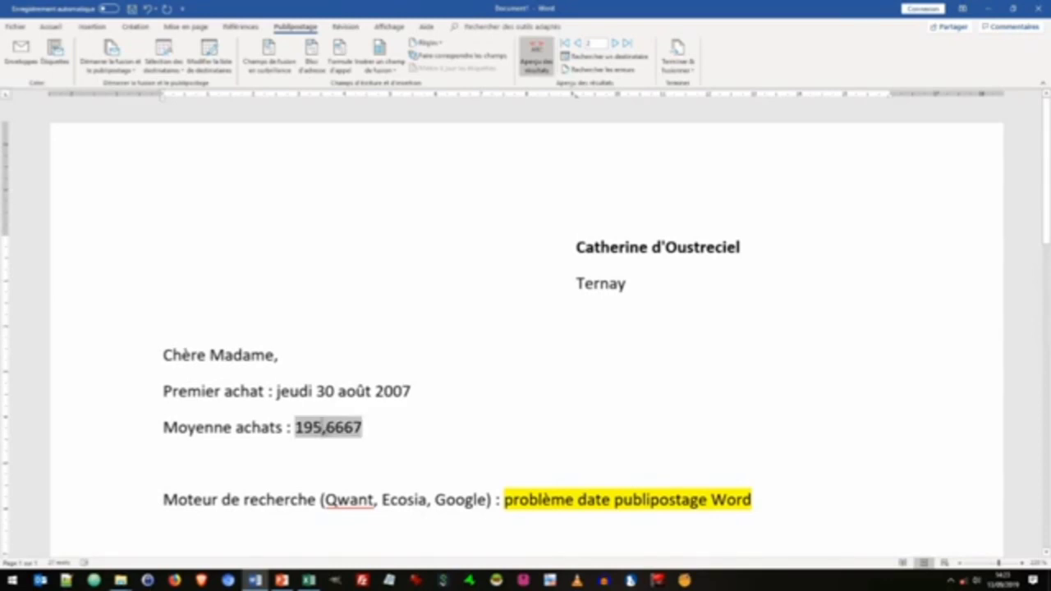
right_click(325, 429)
left_click(366, 523)
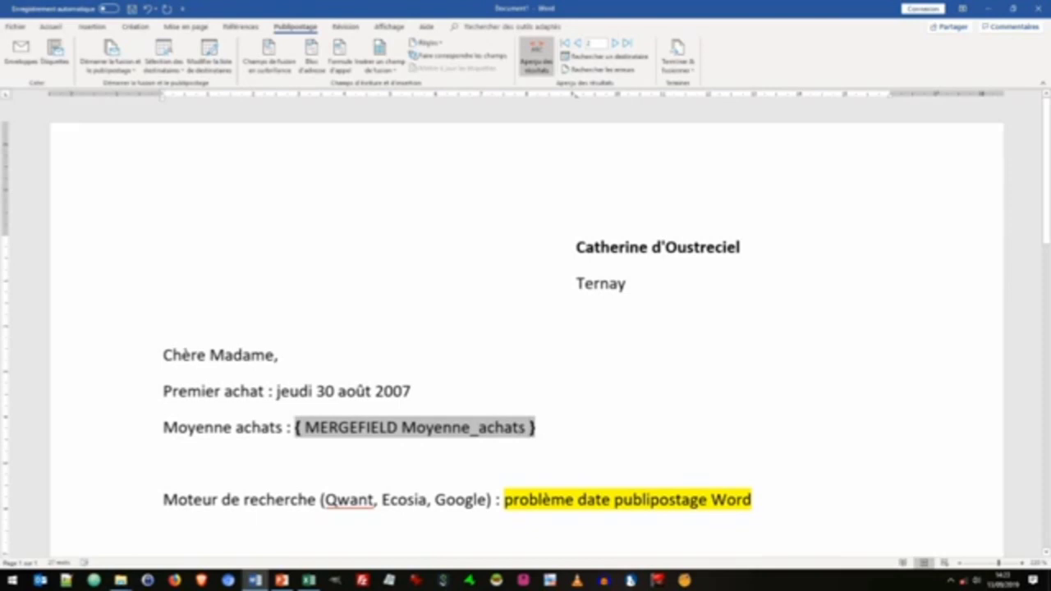
type("\\#")
type("\"")
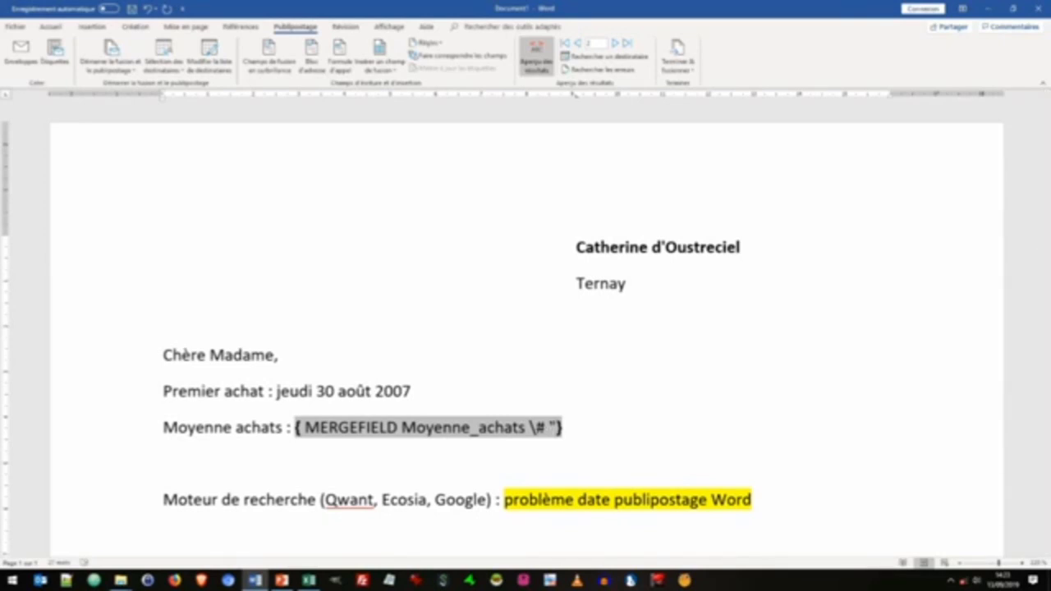
type("0,00\"")
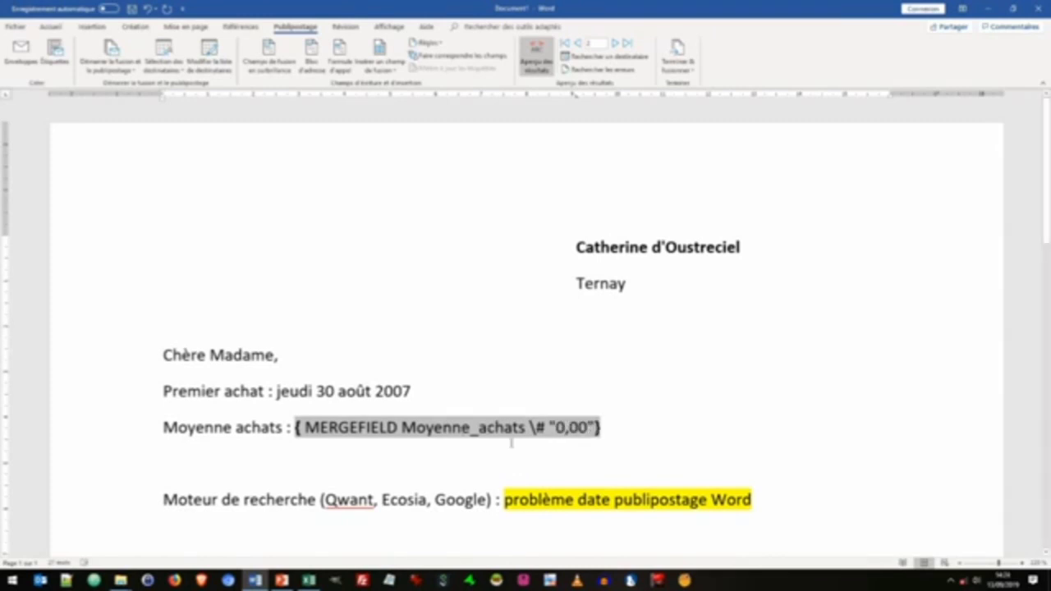
Illustrate the leading zero of the number format by entering the sample value 0,50 on the line below Moyenne achats
left_click_drag(557, 428, 564, 432)
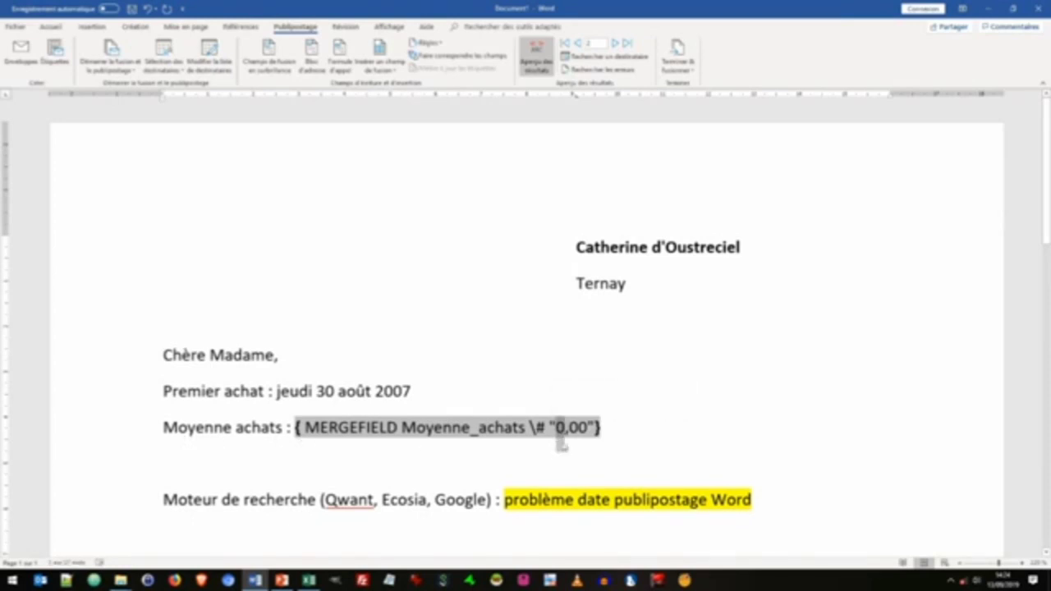
left_click(279, 463)
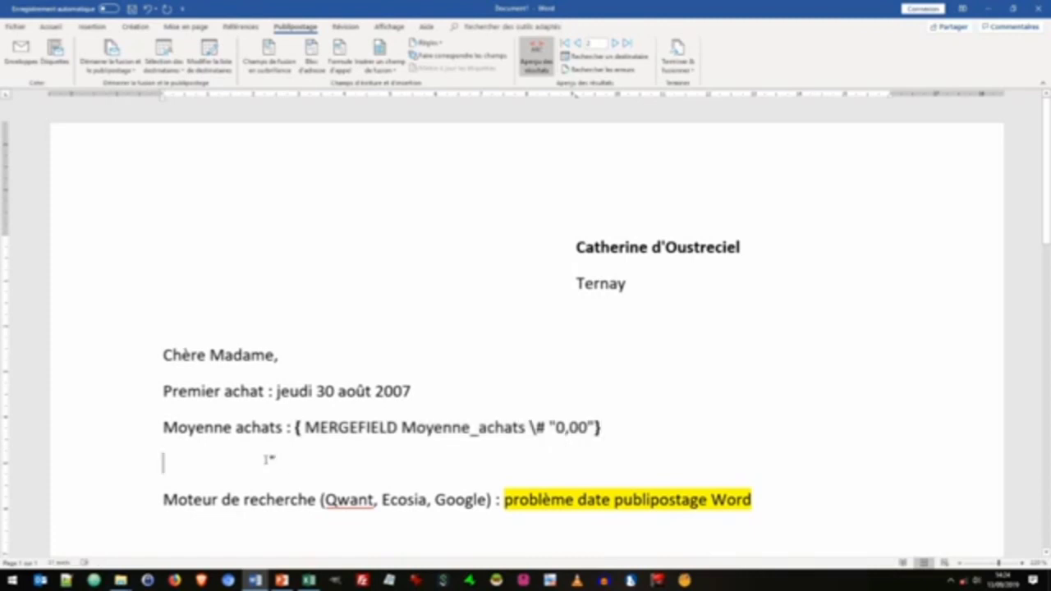
type(",50")
left_click(163, 465)
left_click_drag(556, 428, 566, 427)
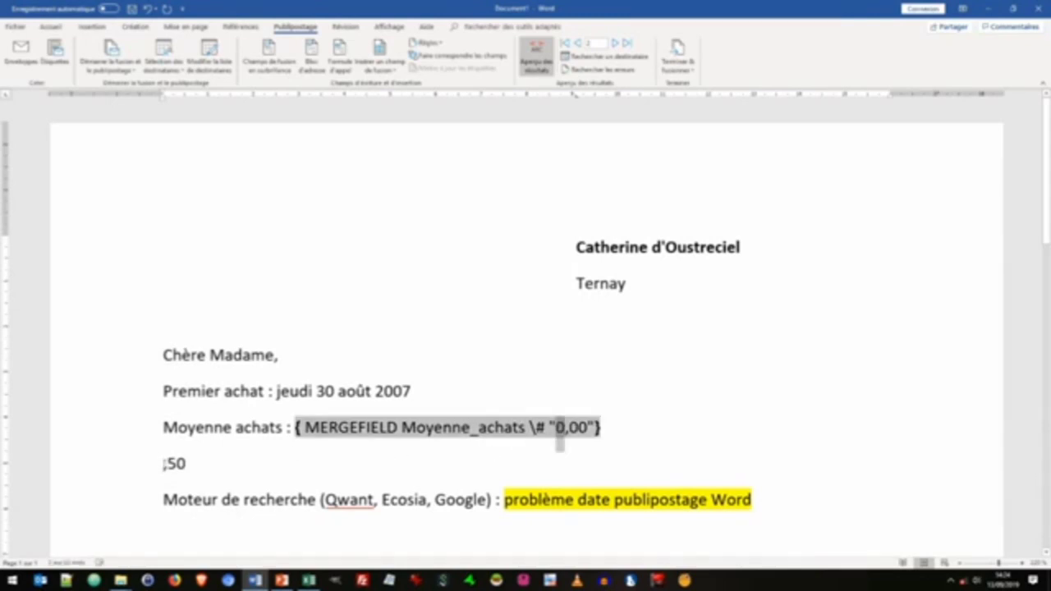
left_click(164, 464)
type("0")
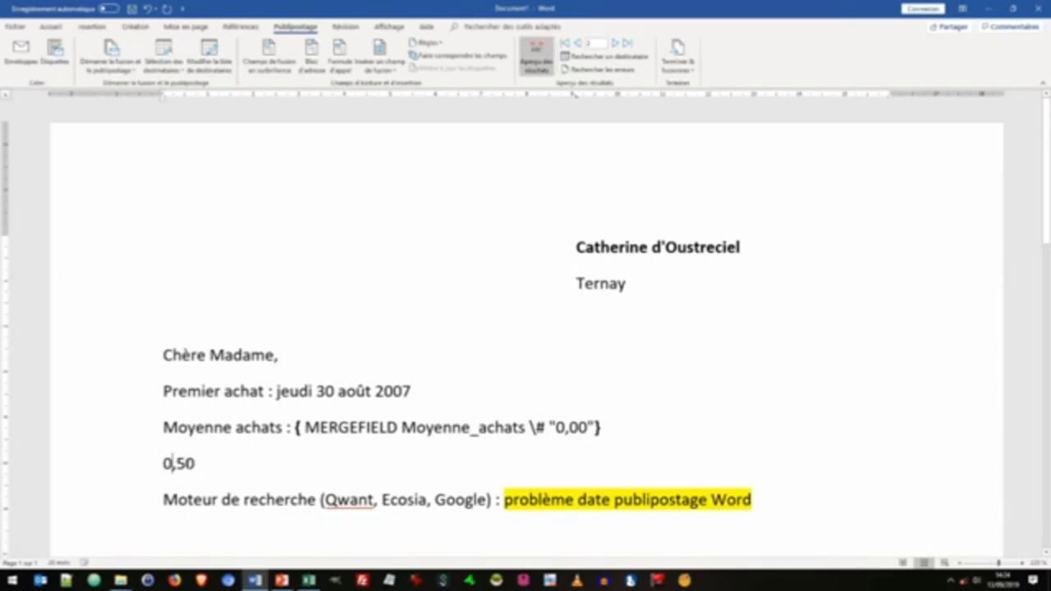
Hide the Moyenne_achats field code and refresh the preview by browsing two recipients forward and back to the second one
left_click(527, 427)
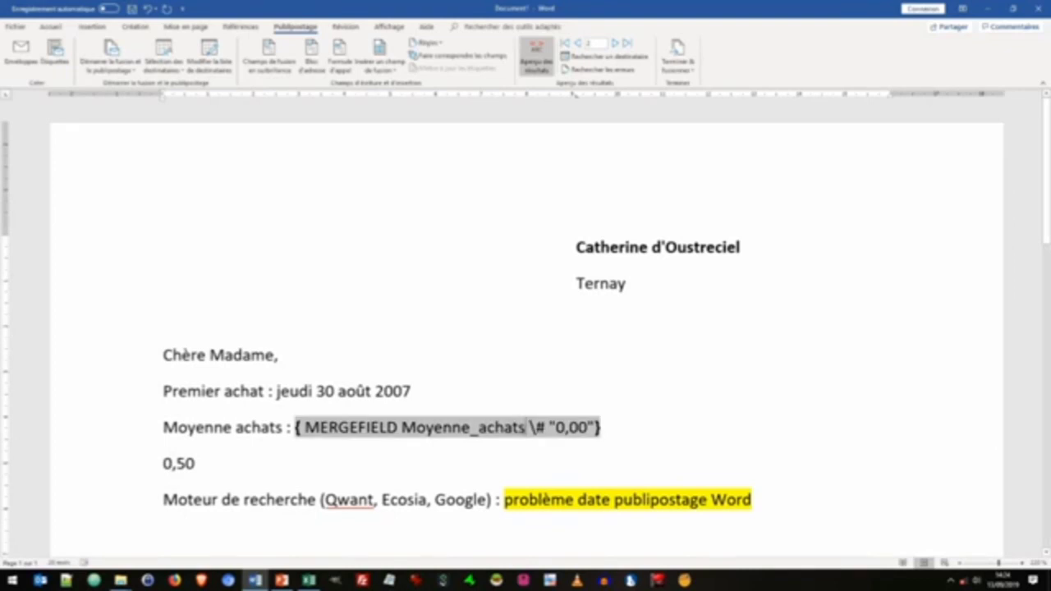
right_click(525, 427)
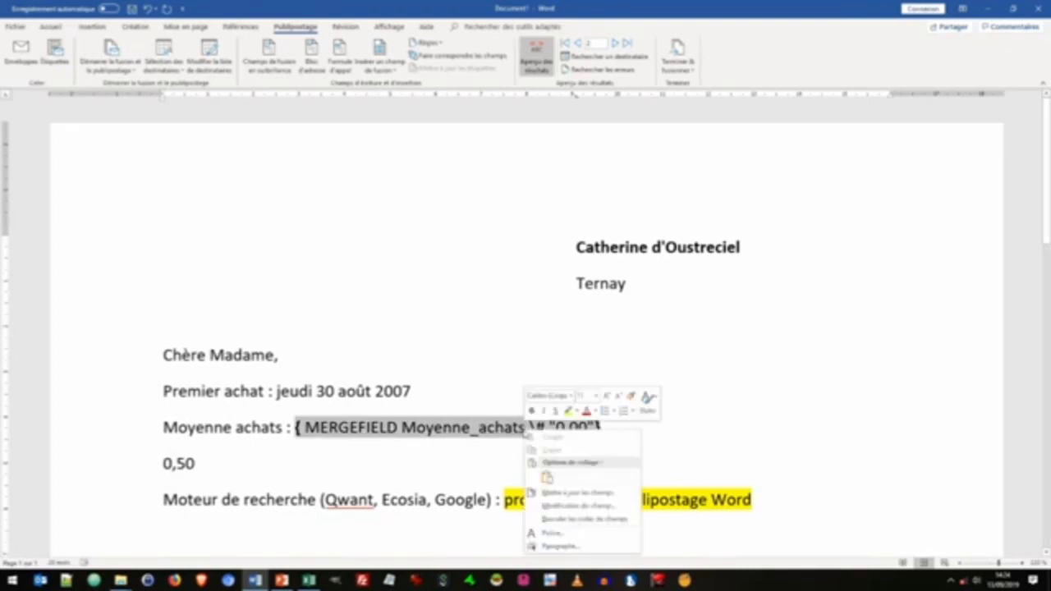
left_click(580, 521)
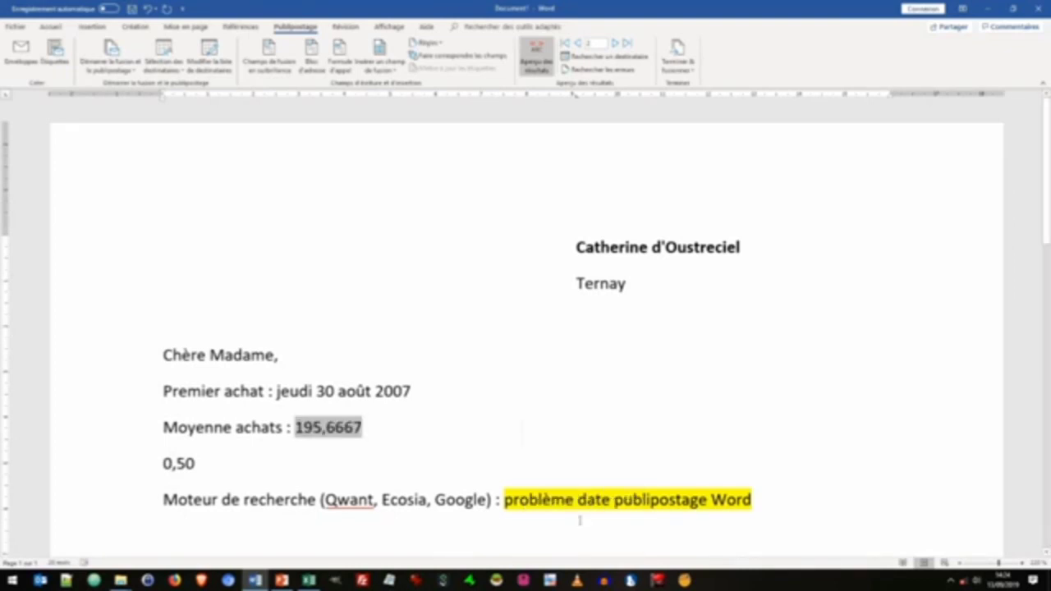
left_click(371, 431)
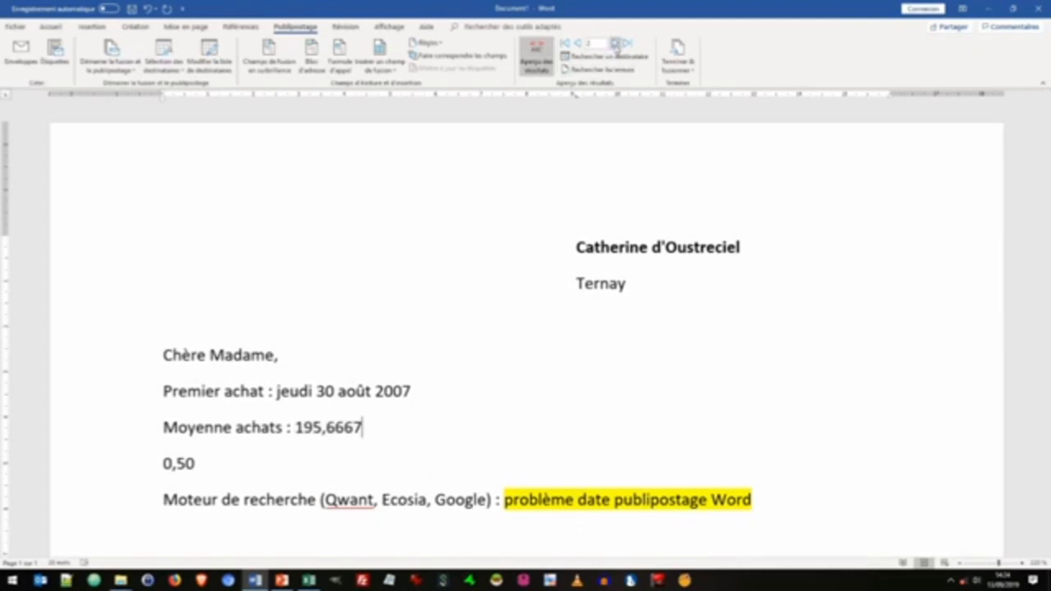
left_click(616, 43)
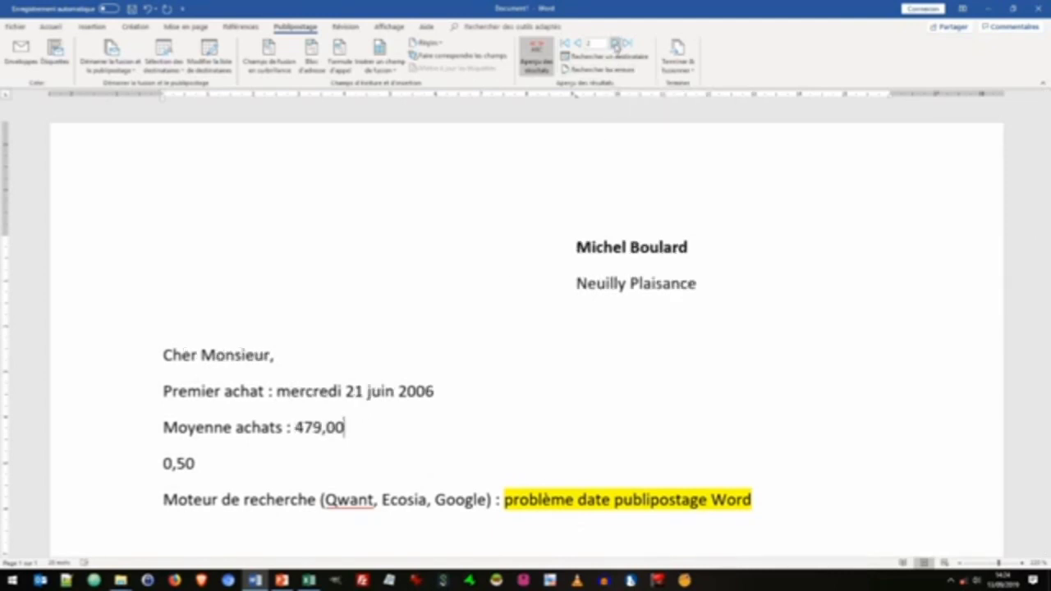
left_click(615, 44)
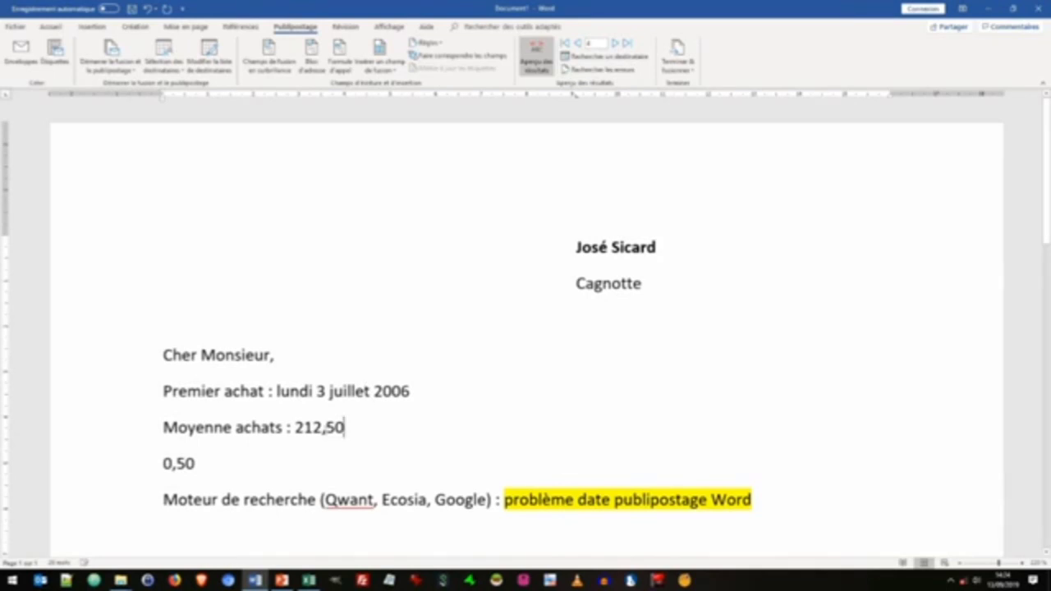
left_click(578, 43)
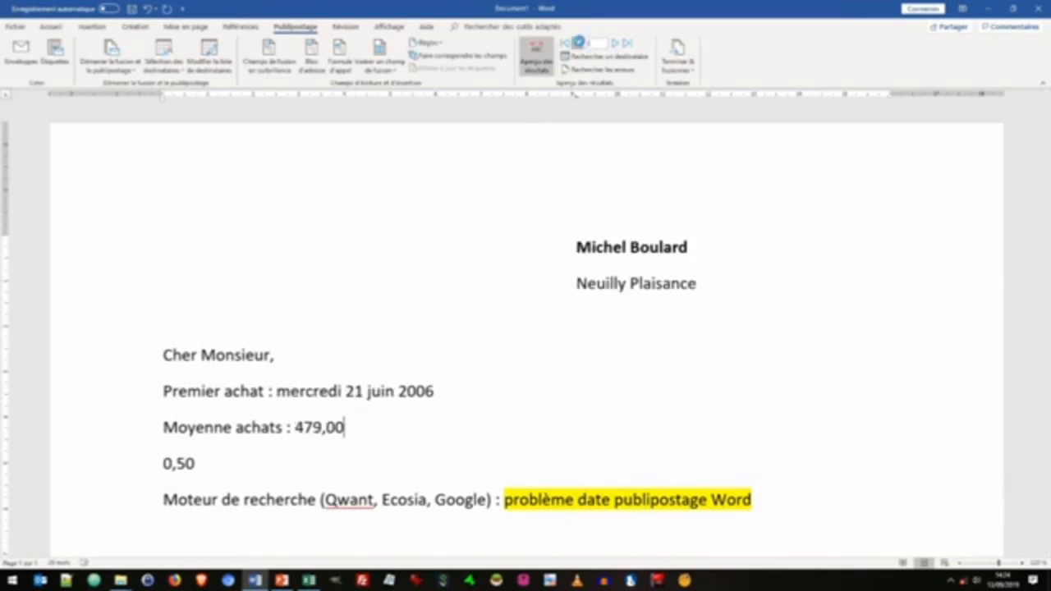
left_click(579, 44)
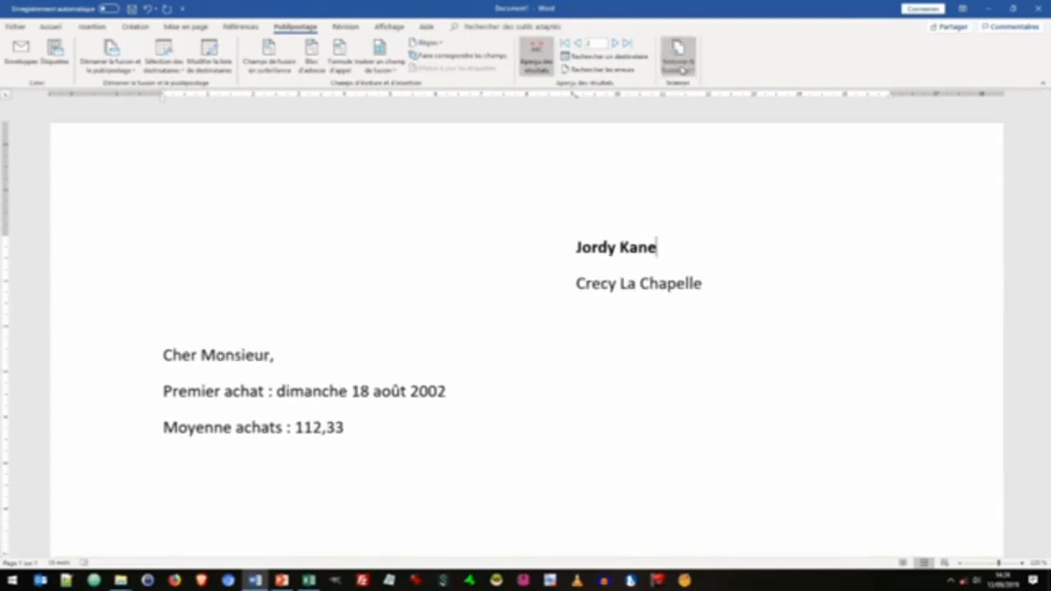
Review the e-mail merge settings for recipient field, subject line and message format, then cancel without sending
left_click(681, 76)
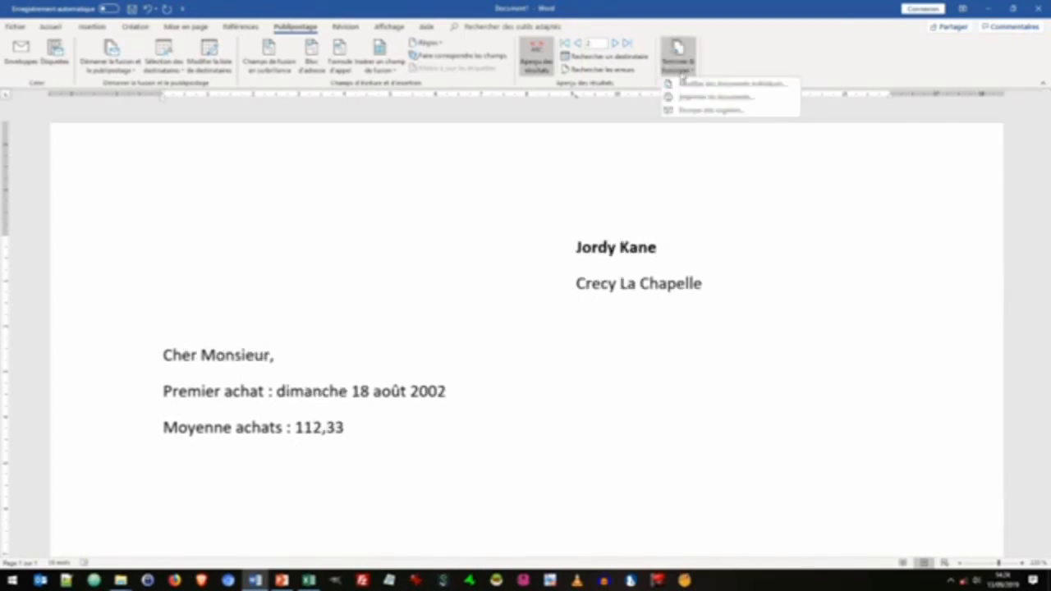
left_click(713, 114)
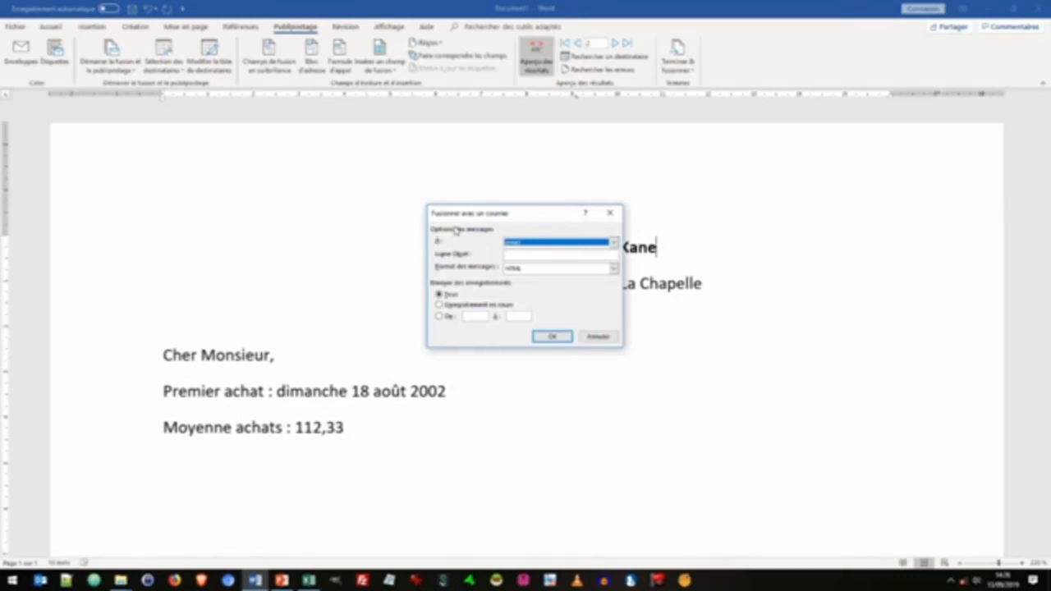
left_click(534, 246)
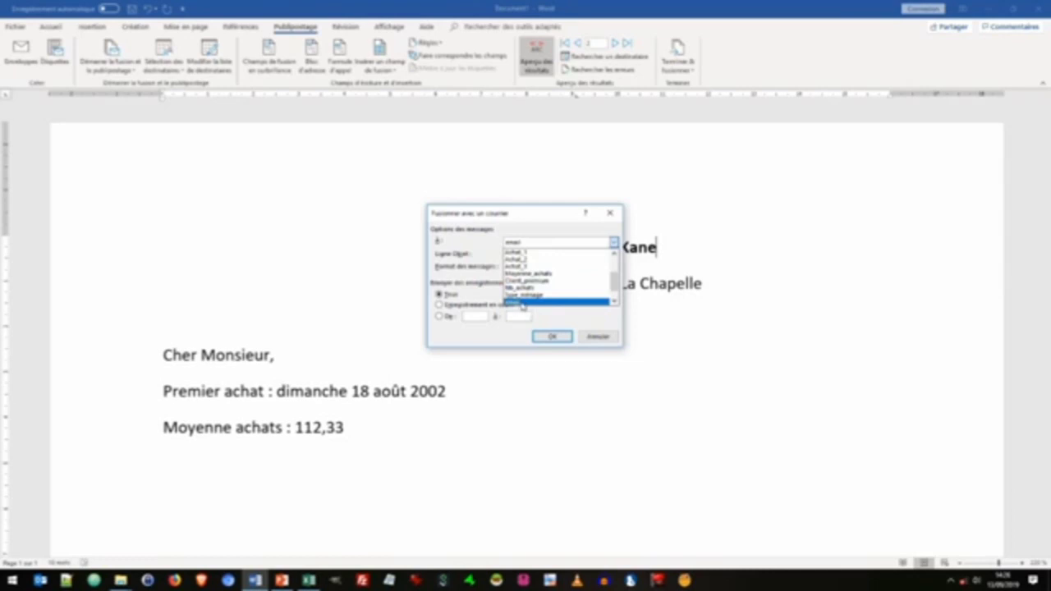
left_click(485, 258)
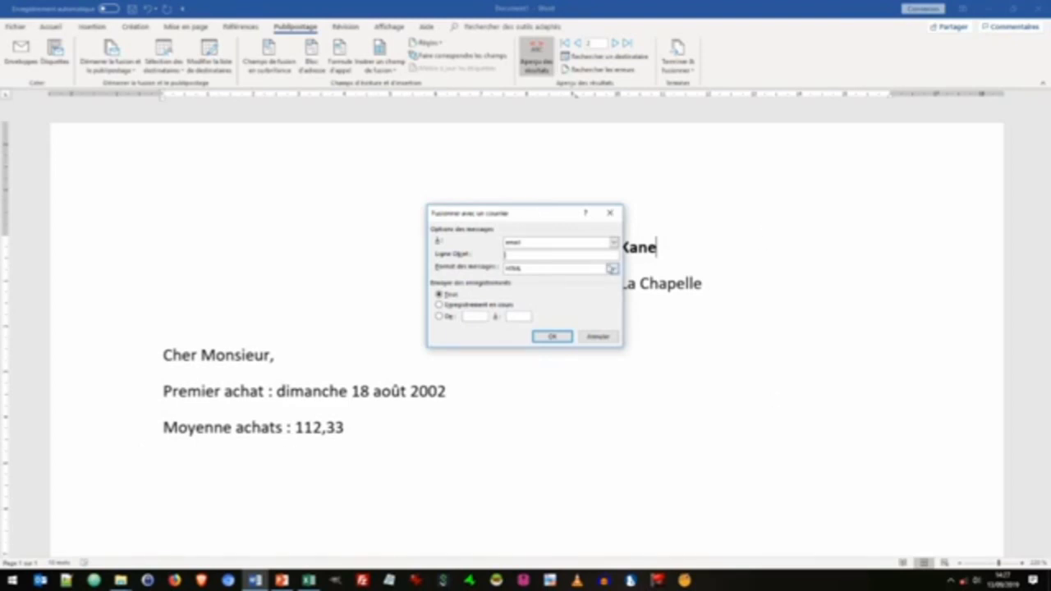
left_click(608, 268)
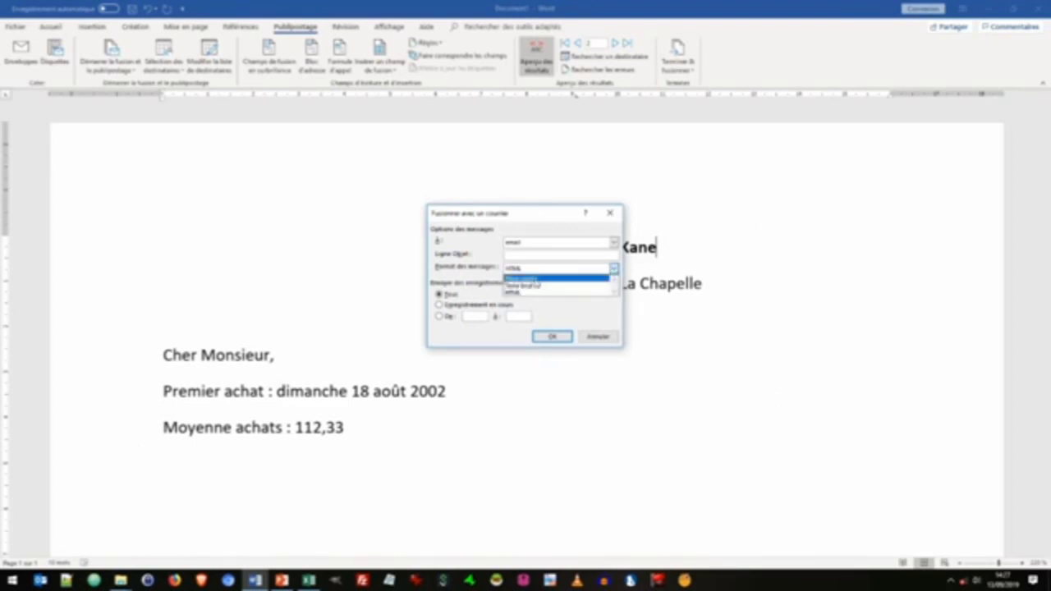
left_click(470, 278)
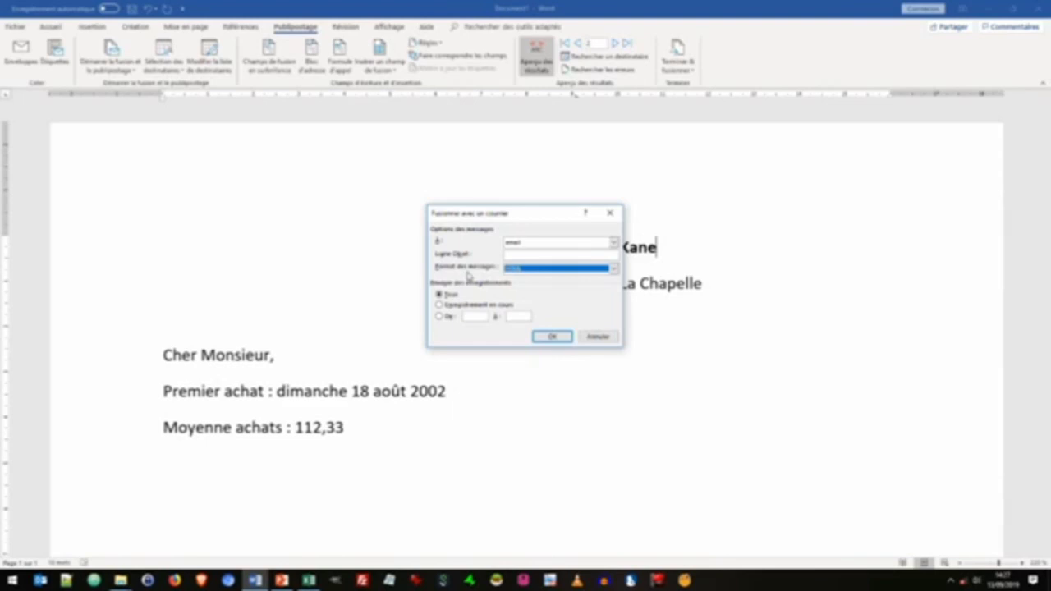
left_click(598, 336)
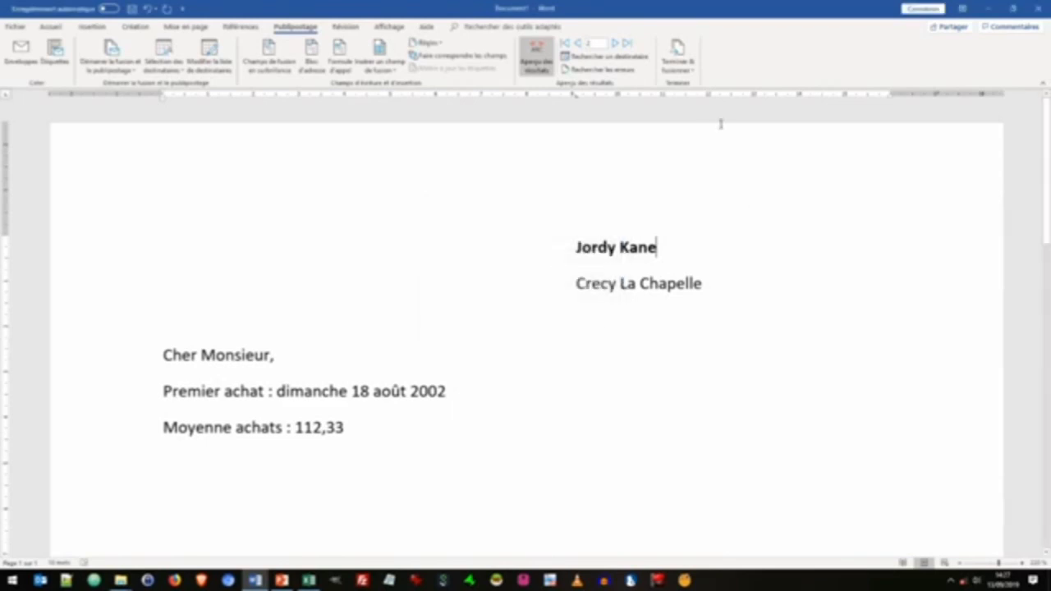
Merge all records of the letter into a new document of individual letters
left_click(686, 72)
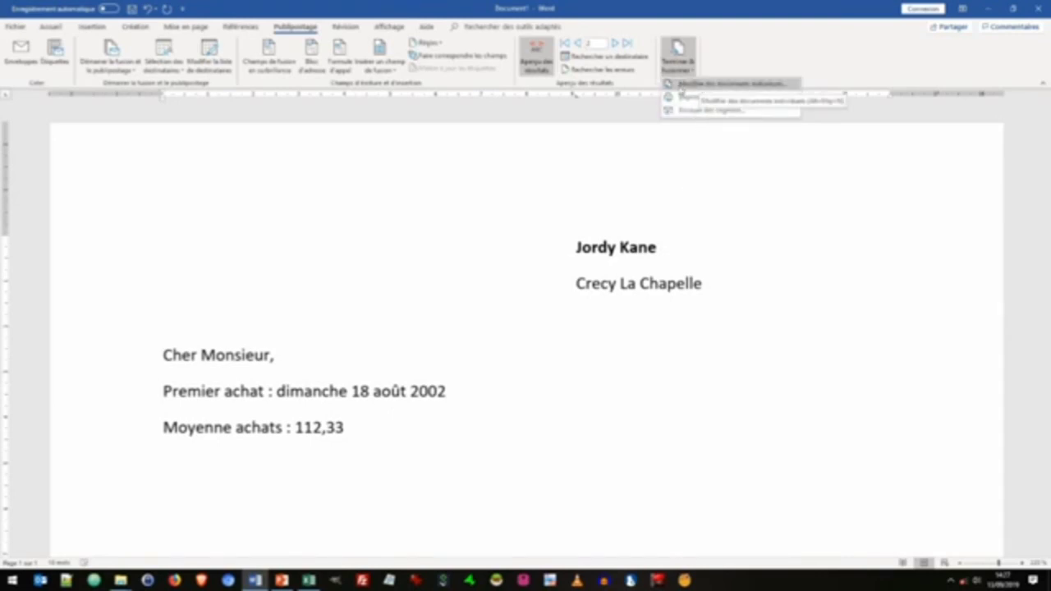
left_click(737, 89)
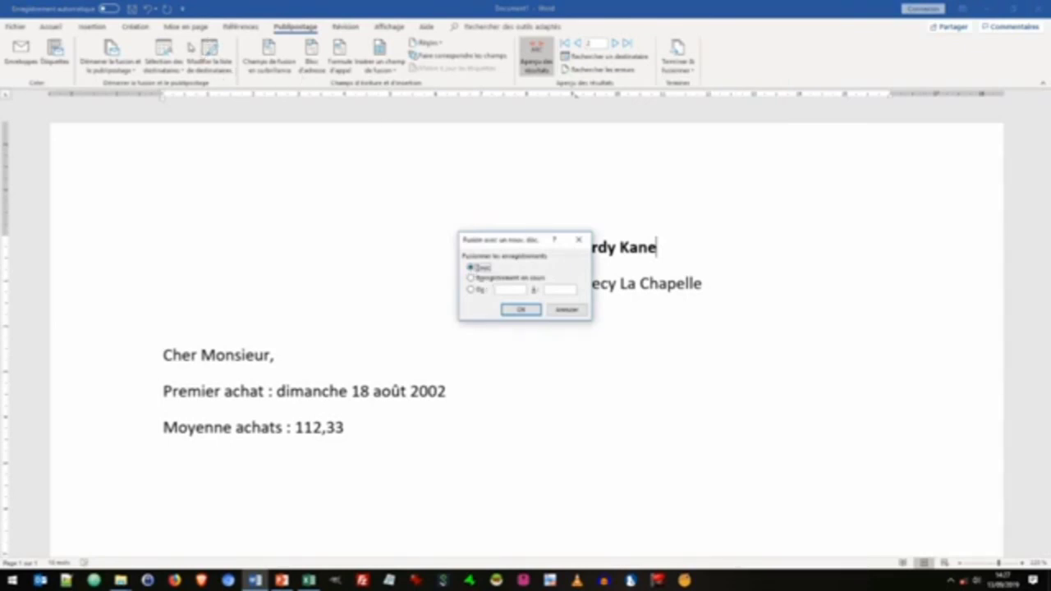
left_click(521, 310)
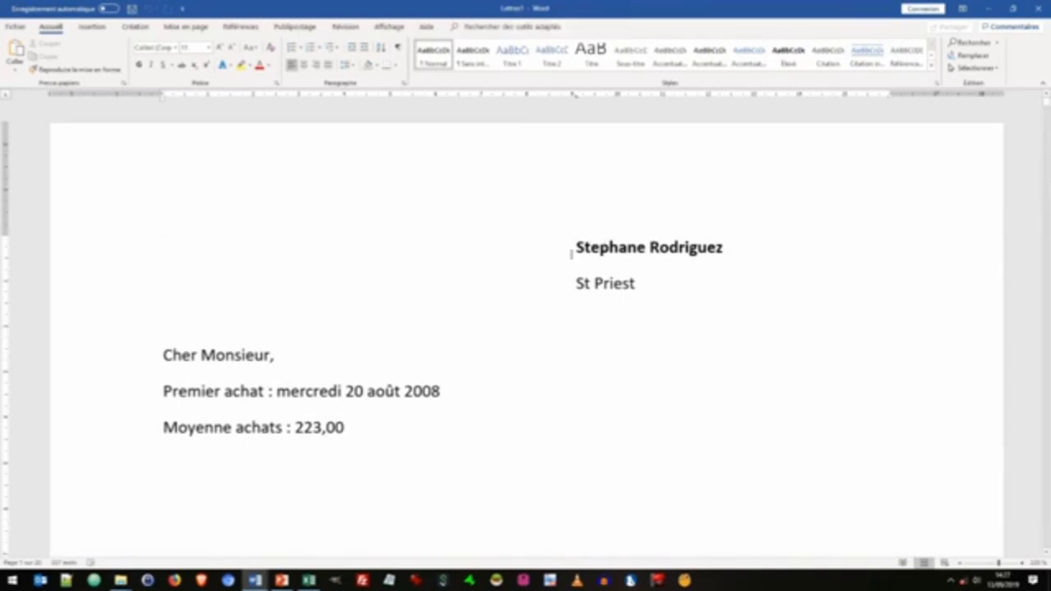
Look through the merged letters, including a zoomed-out multi-page overview, and close that document without saving
scroll(392, 295, "down", 15)
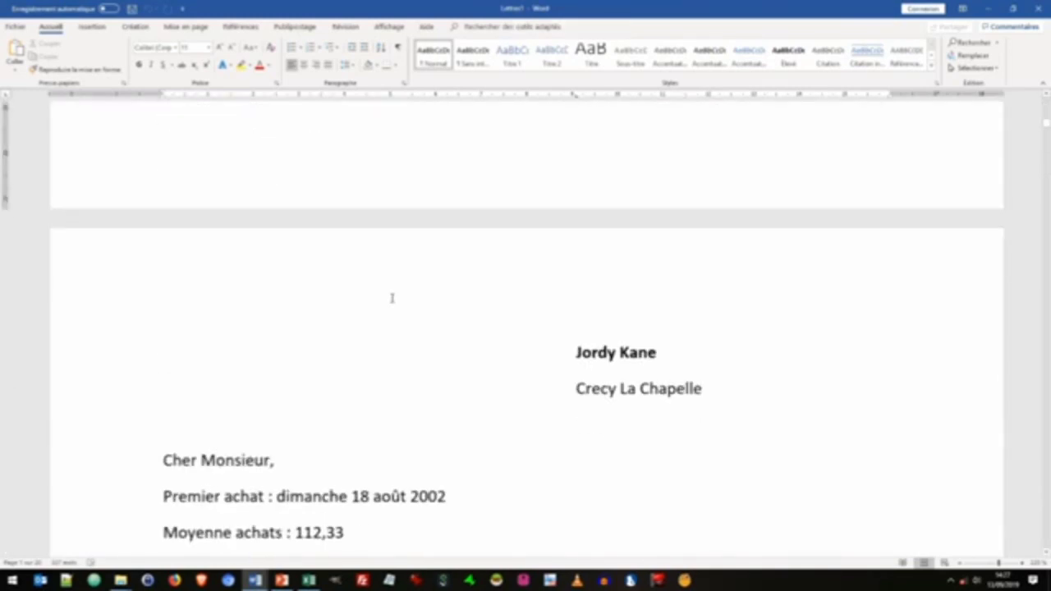
scroll(392, 295, "down", 3)
scroll(481, 272, "down", 10)
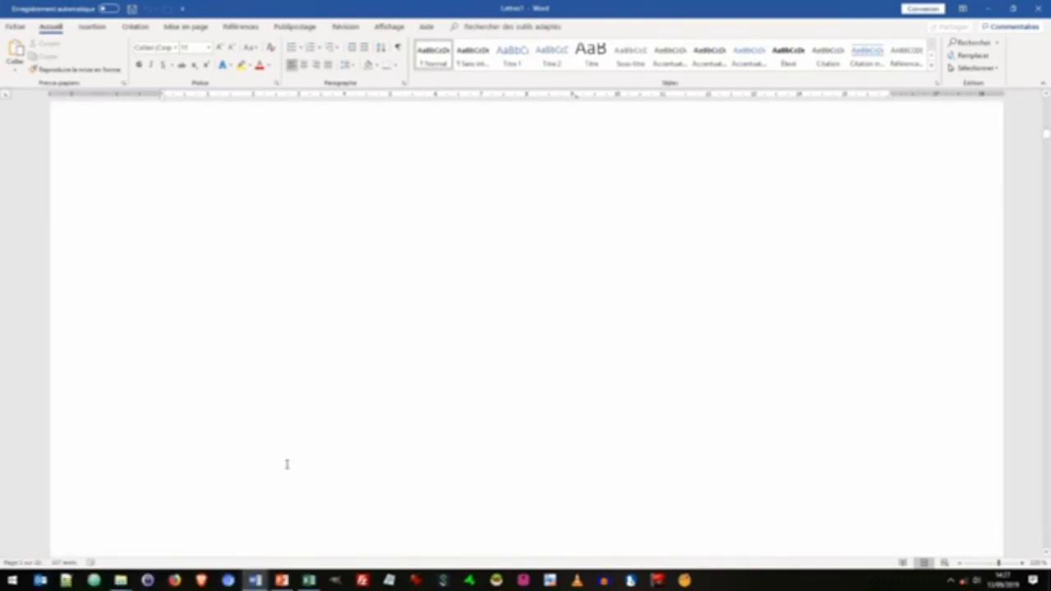
scroll(286, 464, "down", 5, "ctrl")
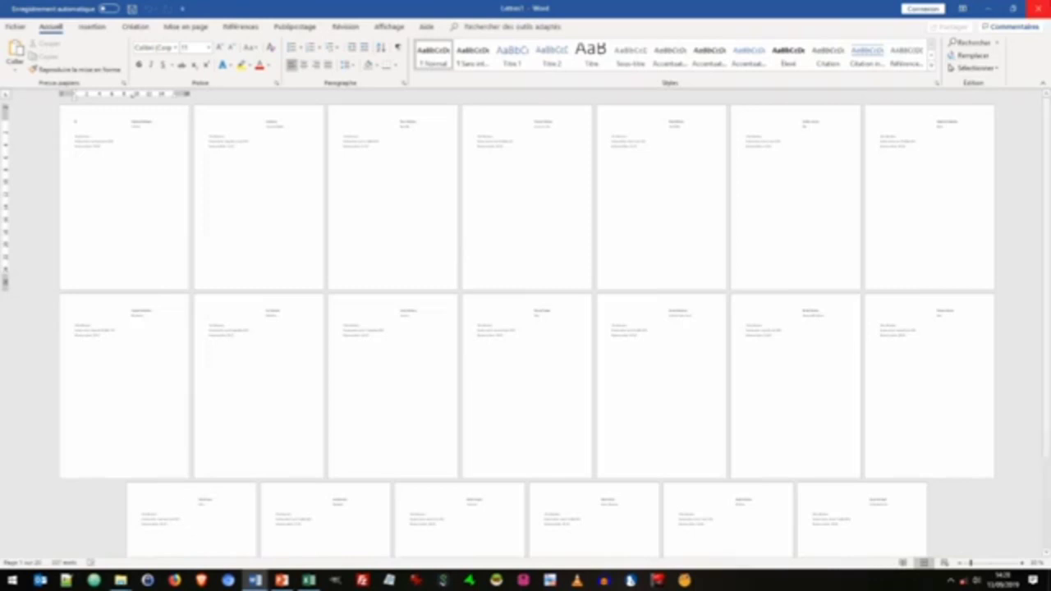
left_click(1039, 8)
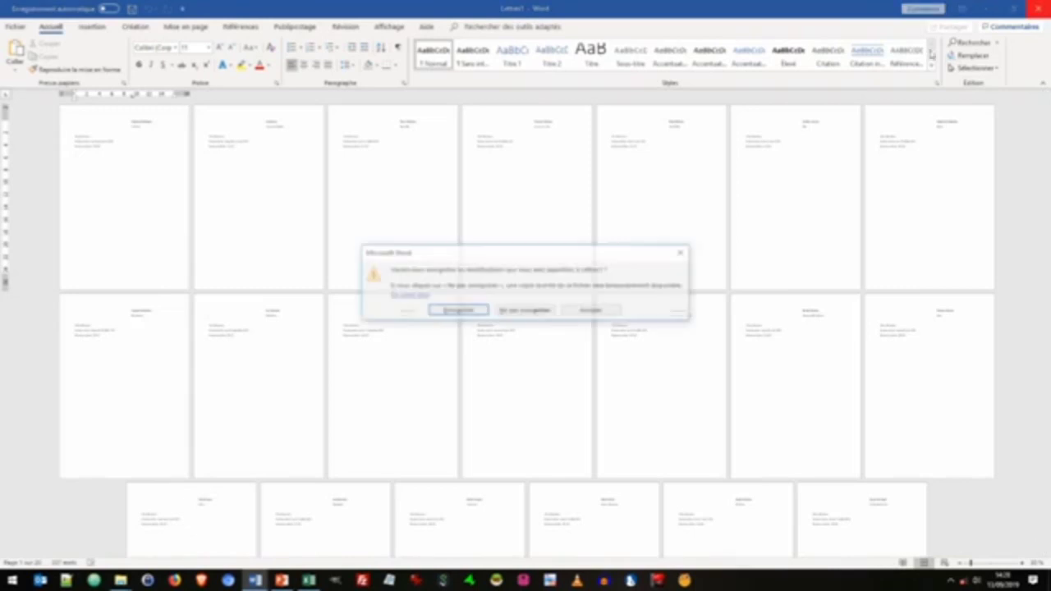
left_click(522, 311)
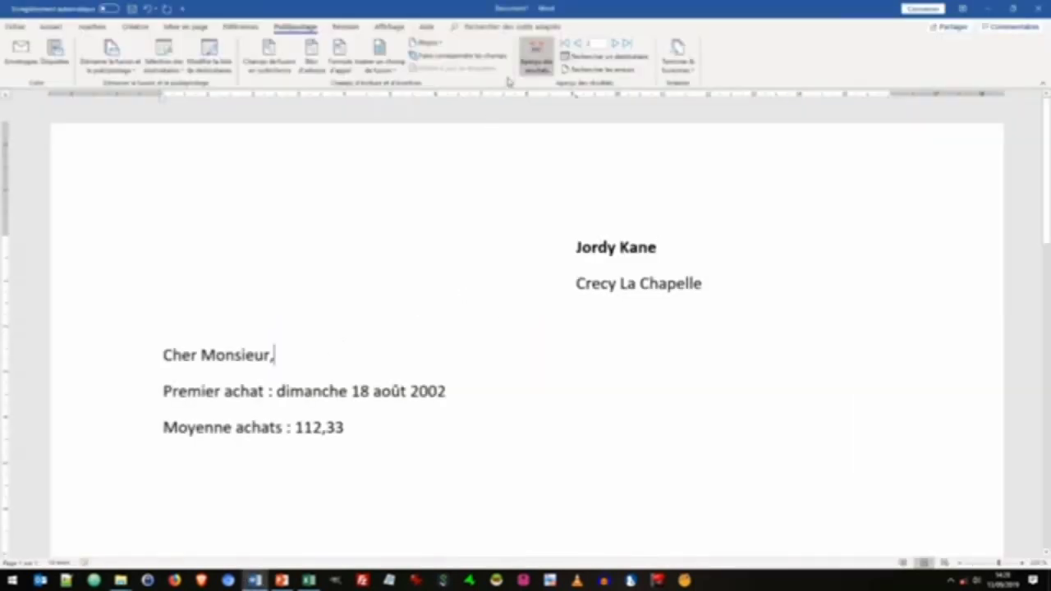
Turn off the results preview and colour the «Ville» merge field red
left_click(535, 57)
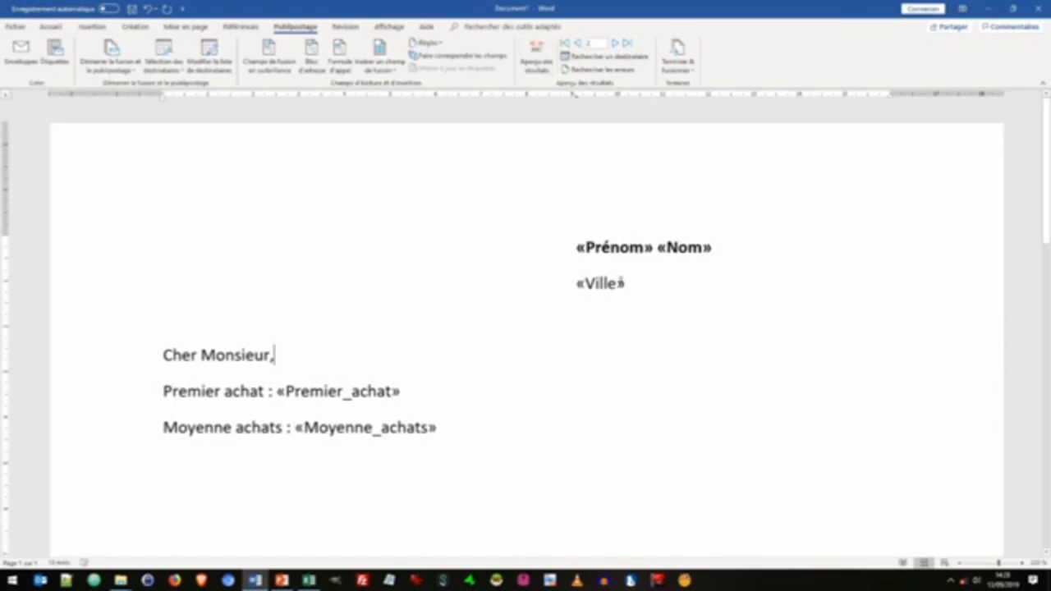
left_click_drag(574, 283, 647, 281)
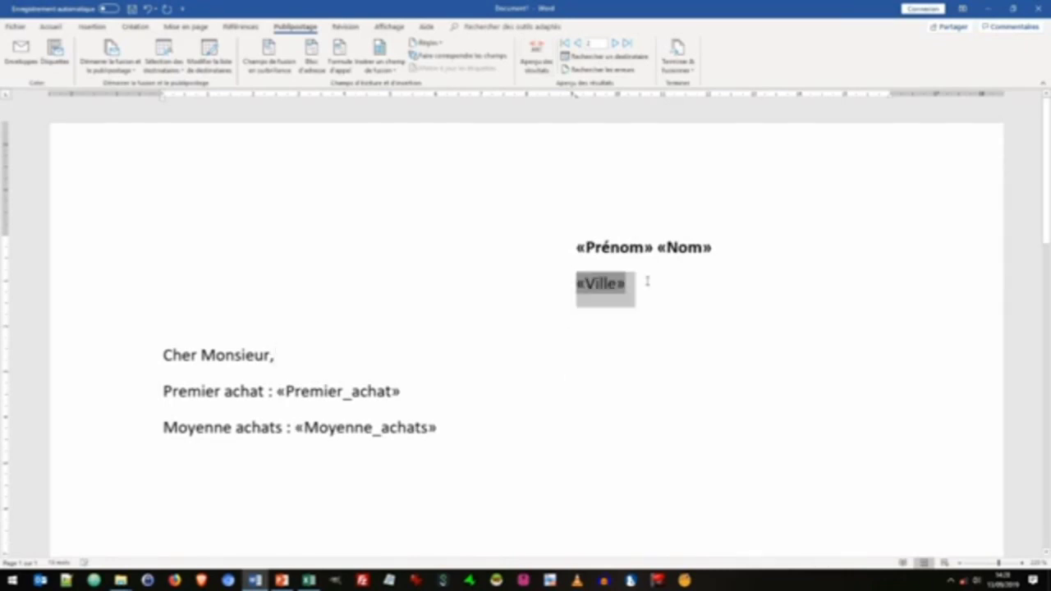
left_click(565, 308)
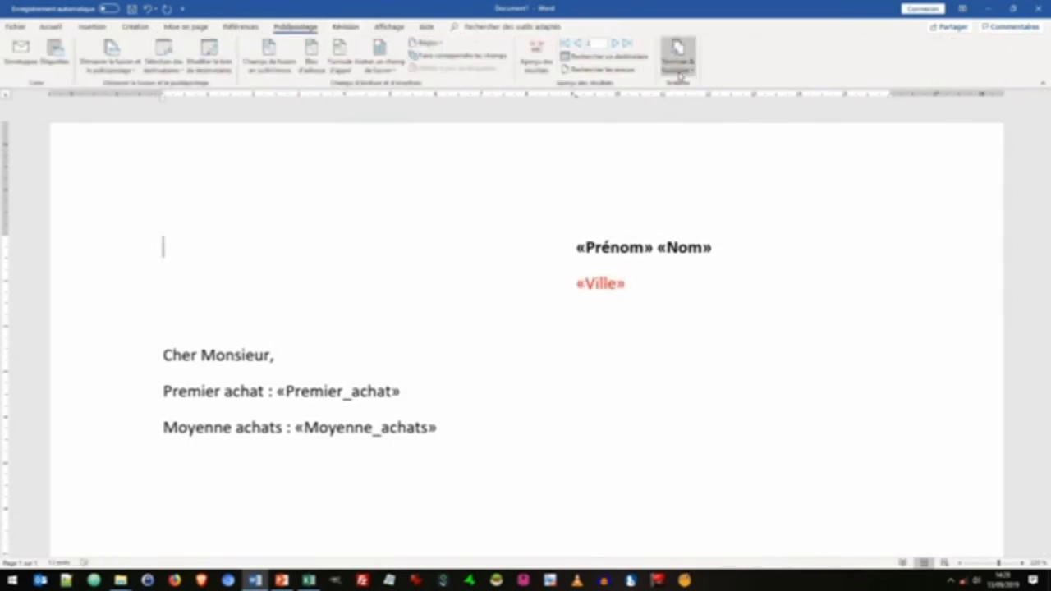
Merge all records into individual letters again, using the letter with the red city field
left_click(677, 58)
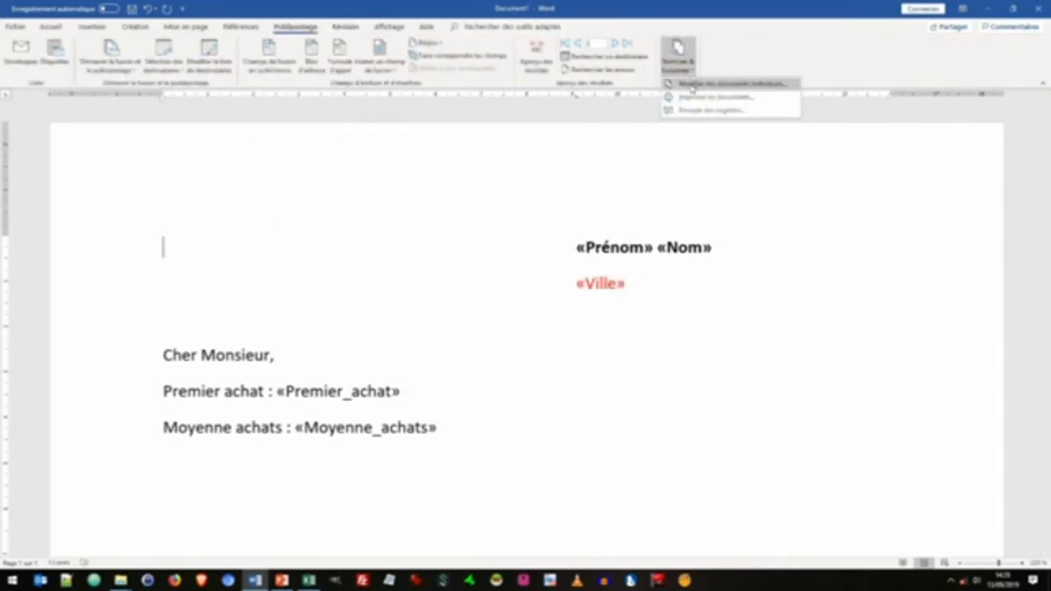
left_click(692, 84)
left_click(523, 308)
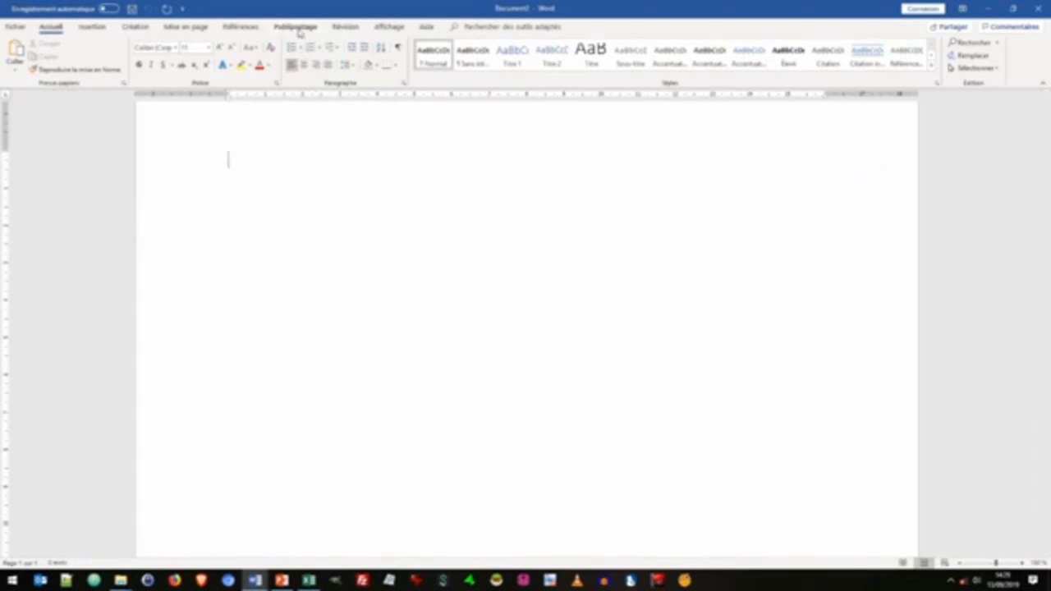
Set the new blank document up as a directory (Répertoire) mail merge
left_click(297, 28)
left_click(122, 69)
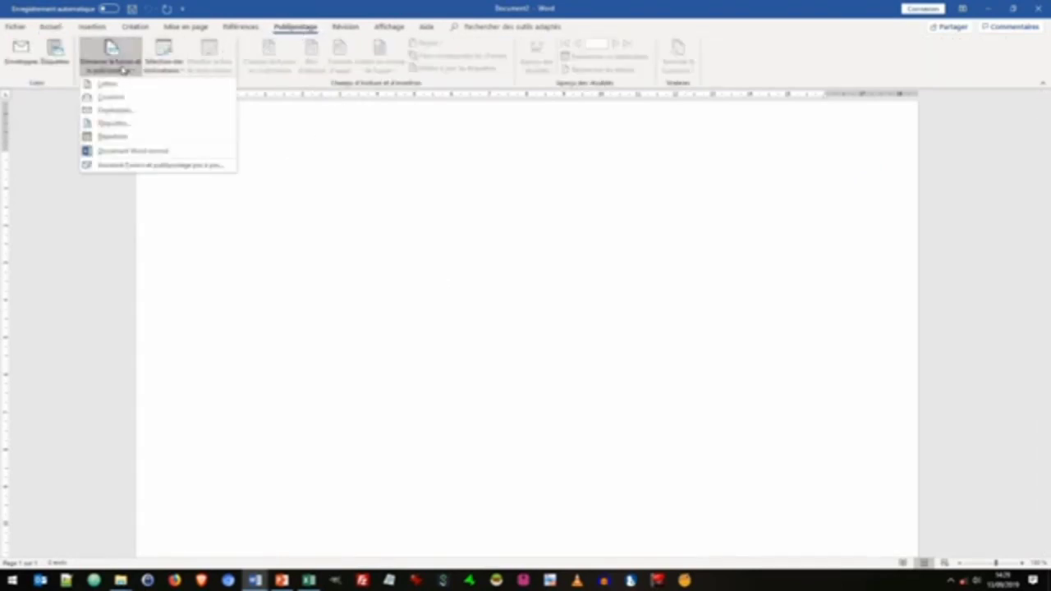
left_click(123, 137)
Connect the directory to the first table of the existing Achats.xlsx list and check its recipients
left_click(168, 66)
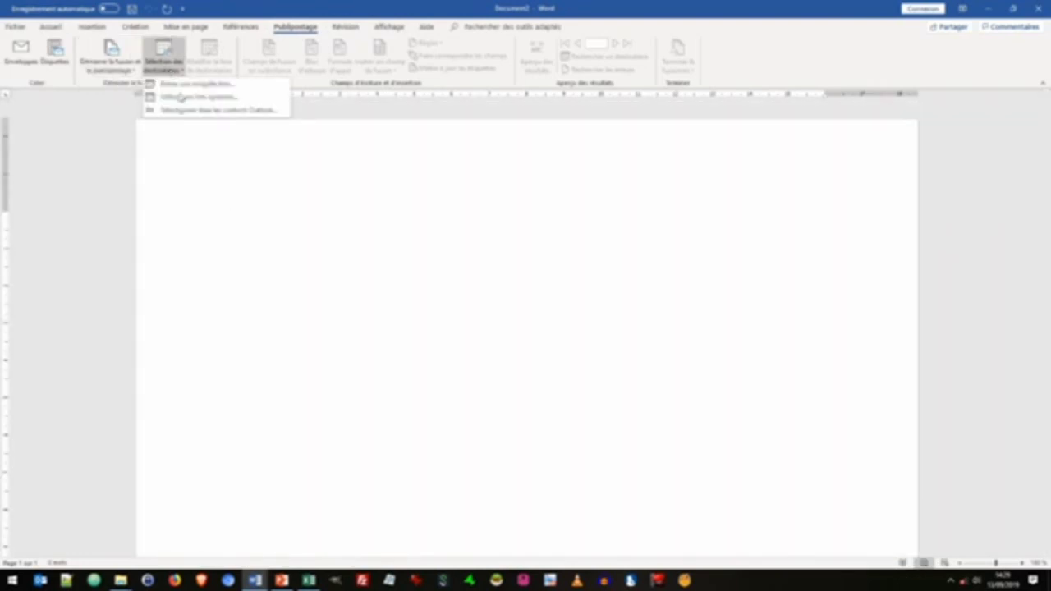
left_click(184, 98)
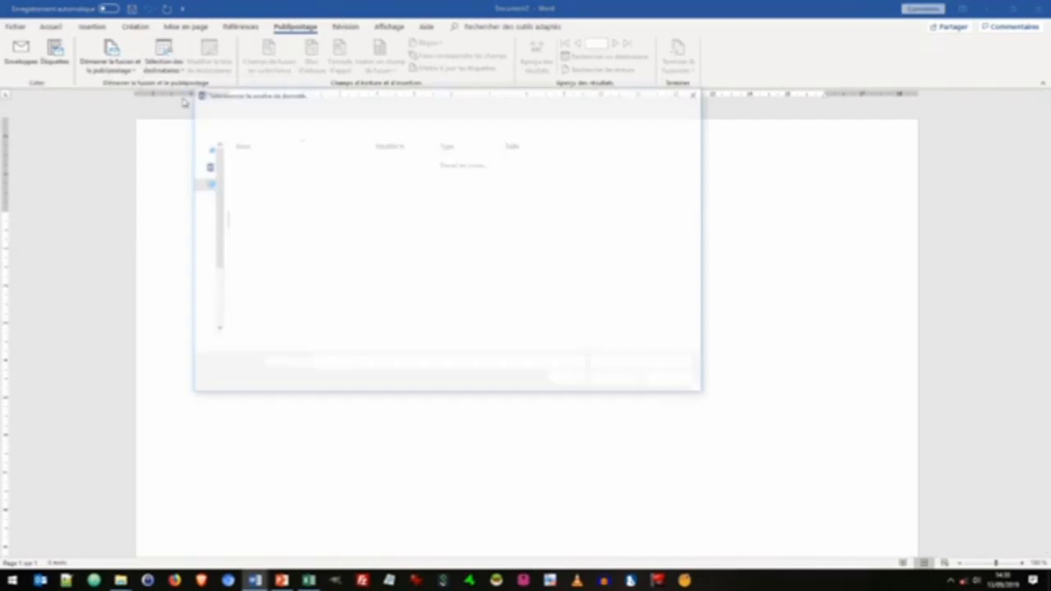
left_click(617, 381)
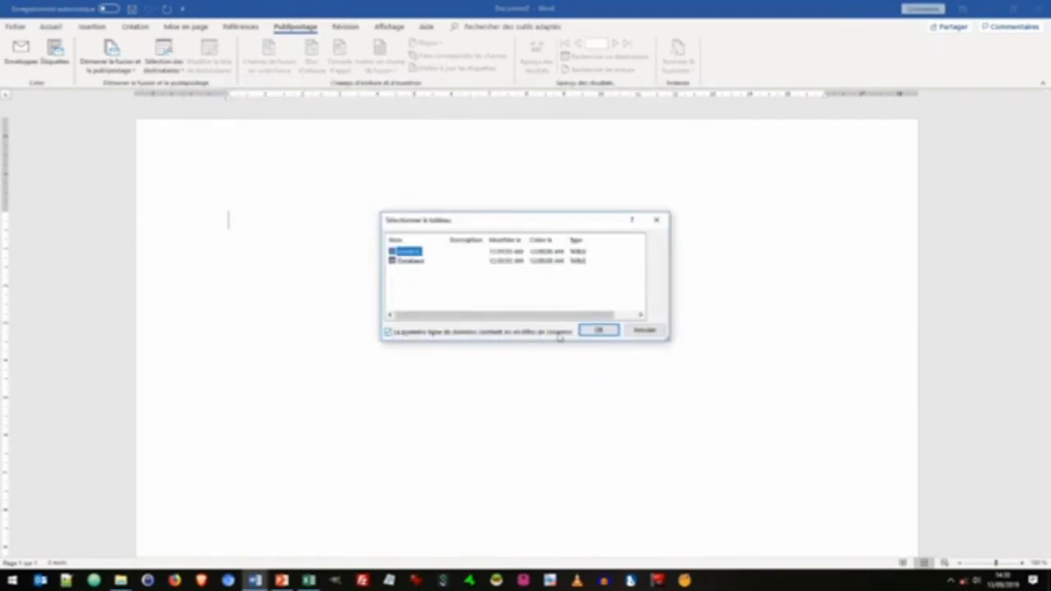
left_click(597, 331)
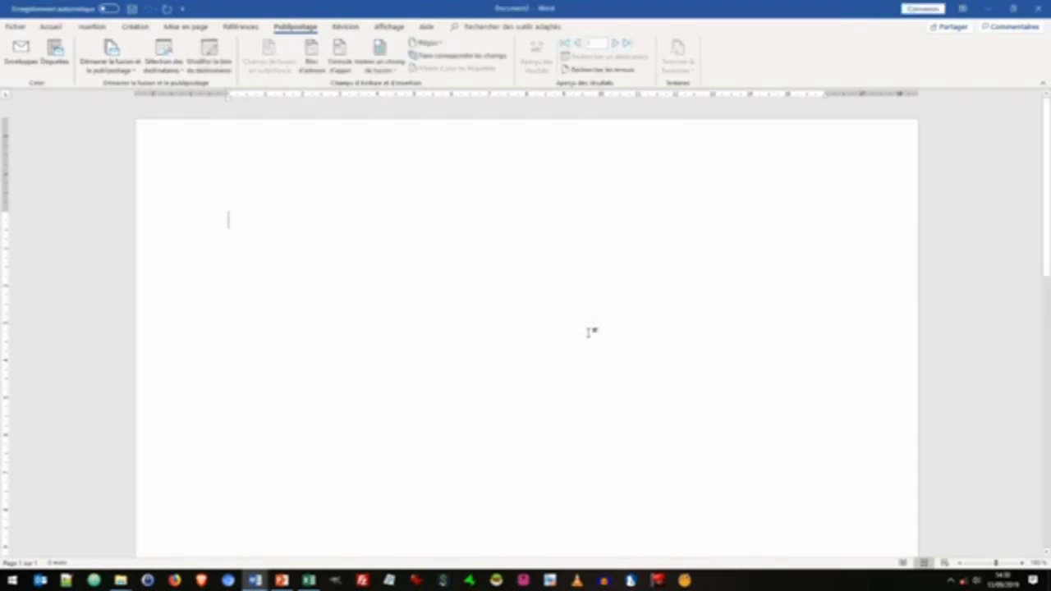
left_click(211, 52)
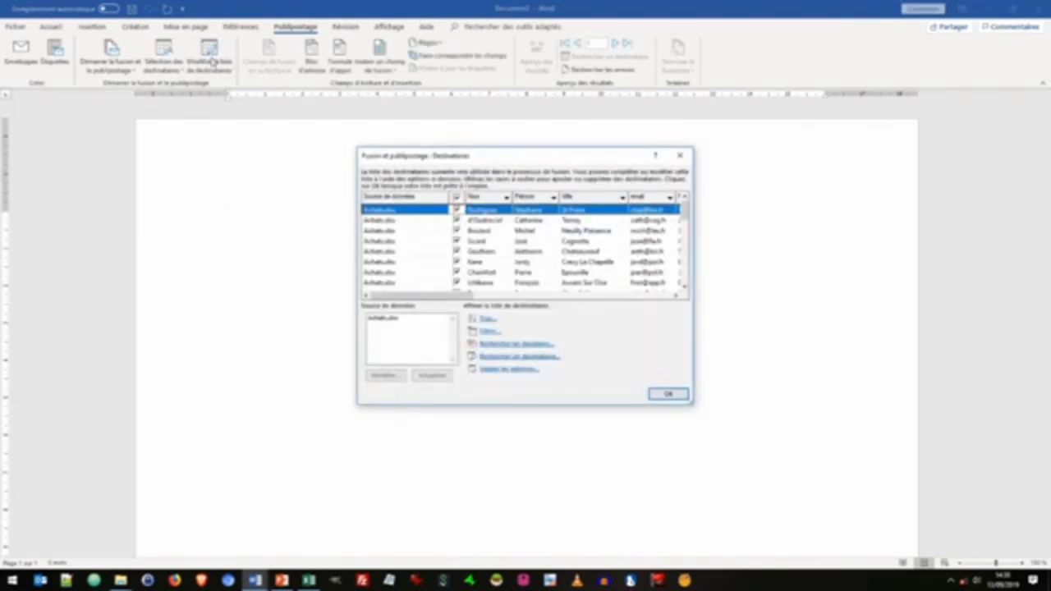
left_click(667, 395)
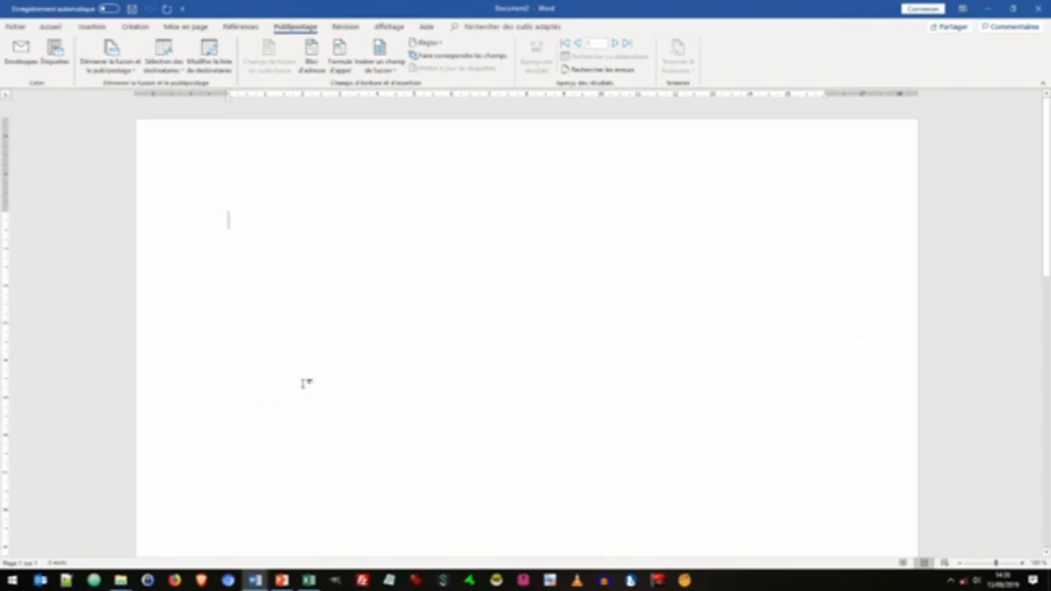
Enter the label "Nom prénom :" followed by the Nom and Prénom merge fields separated by a space
type("Nom prénom :")
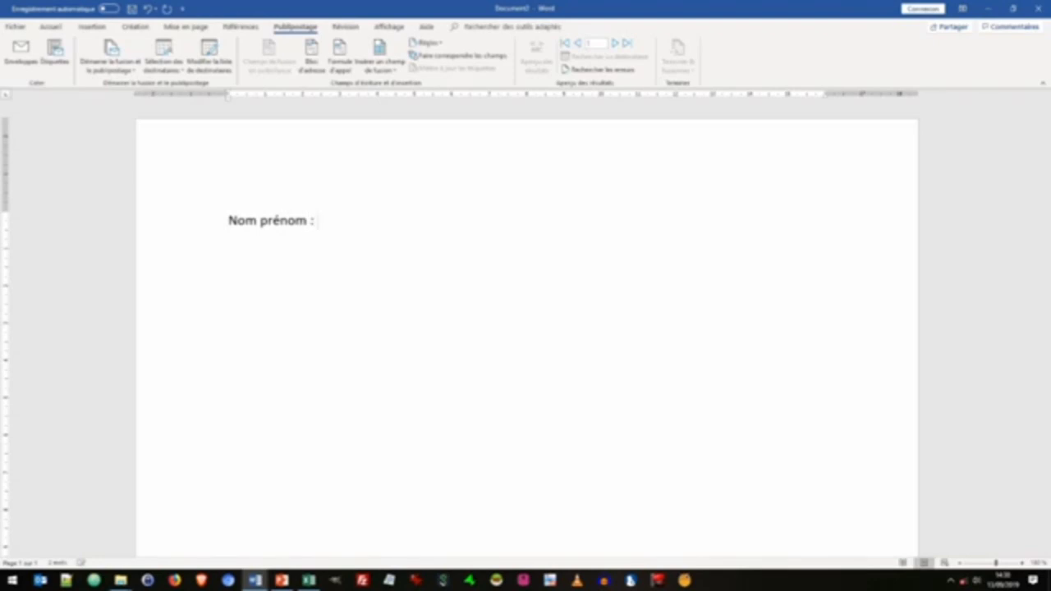
left_click(379, 67)
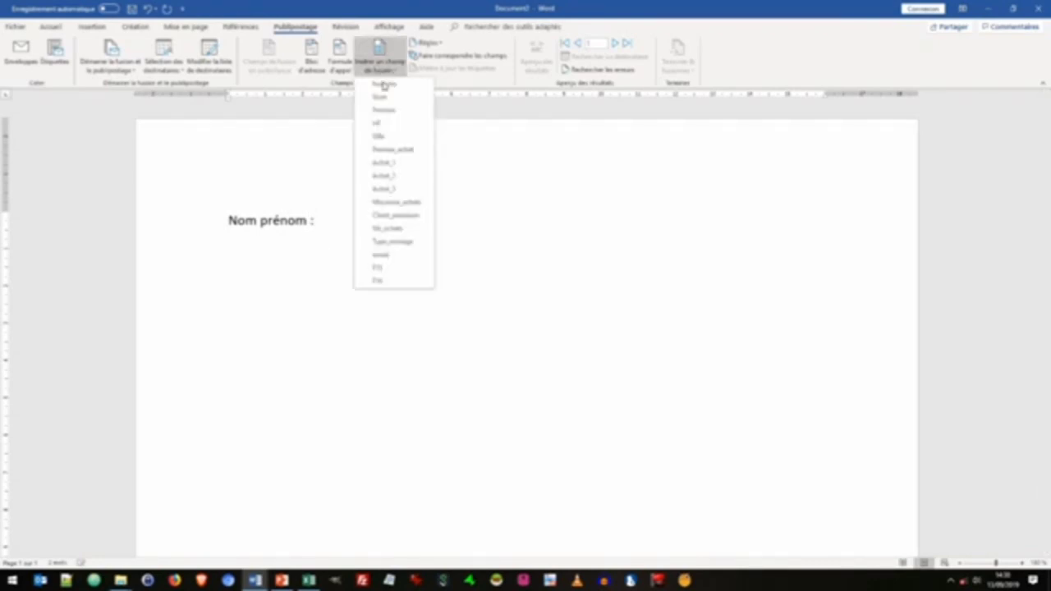
left_click(383, 85)
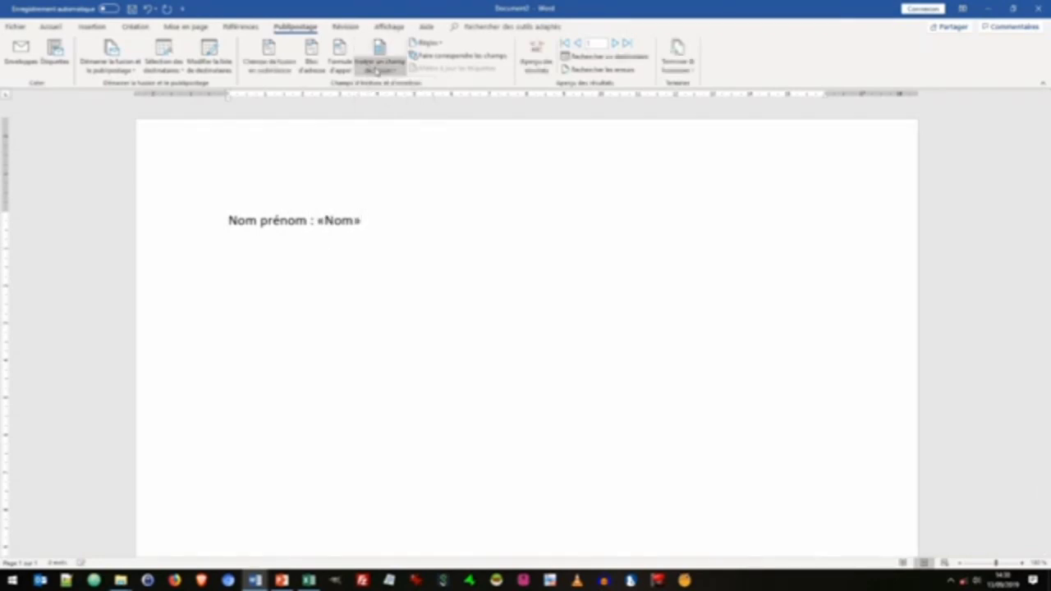
left_click(377, 70)
left_click(390, 108)
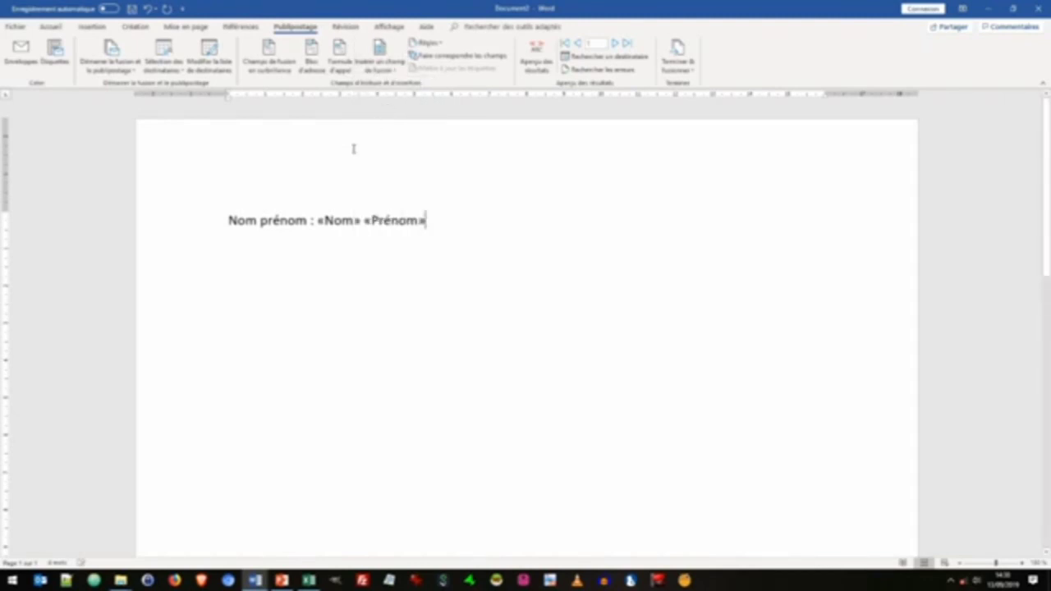
Add a second line with the label "Ville :" followed by the Ville merge field
key("Return")
type("Ville :")
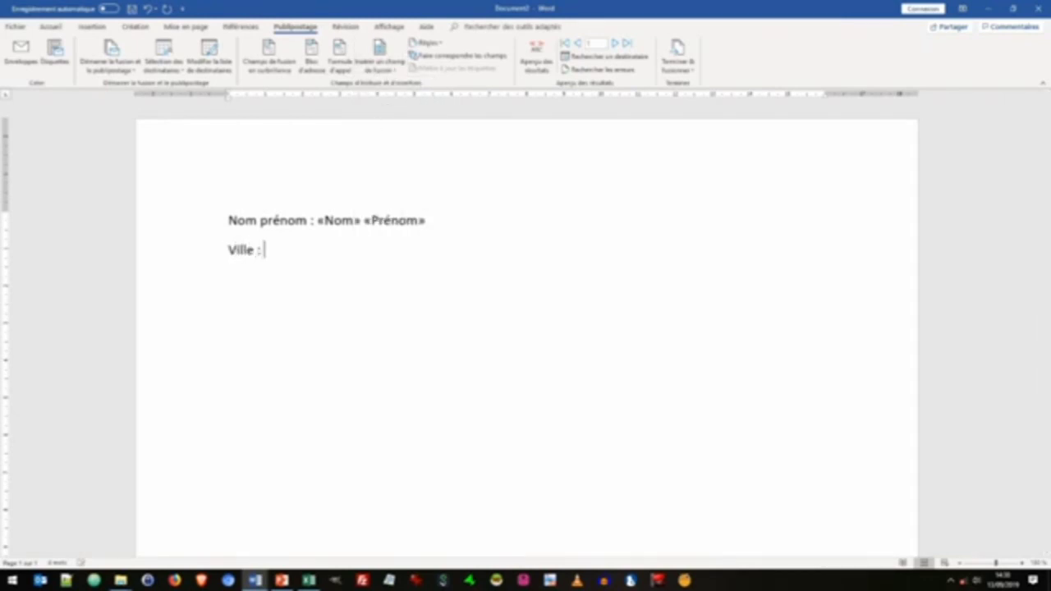
left_click(378, 69)
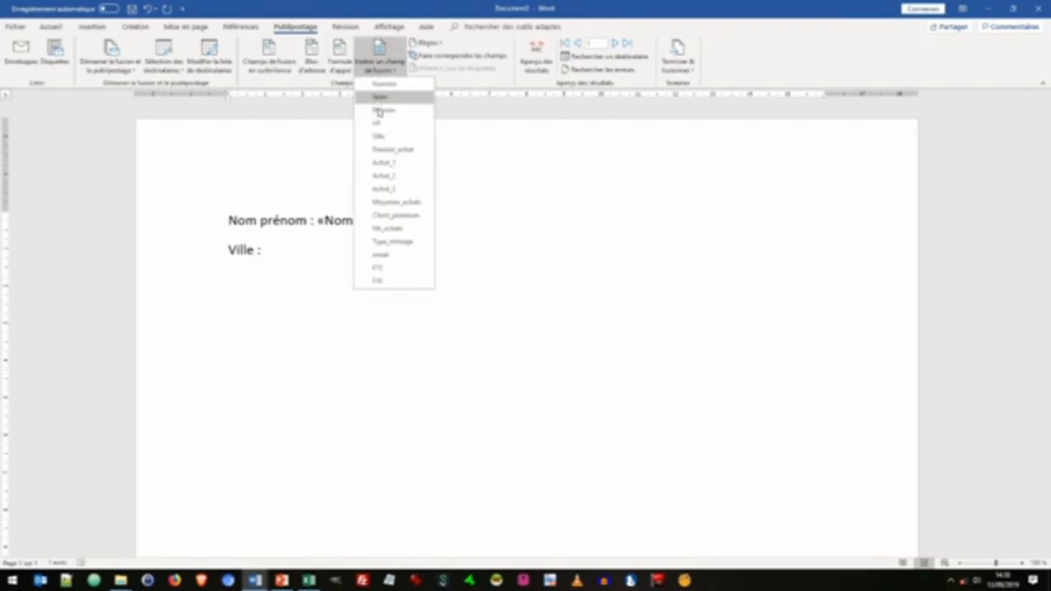
left_click(385, 138)
Add the label "Client premium :" on a third line
key("Return")
type("C")
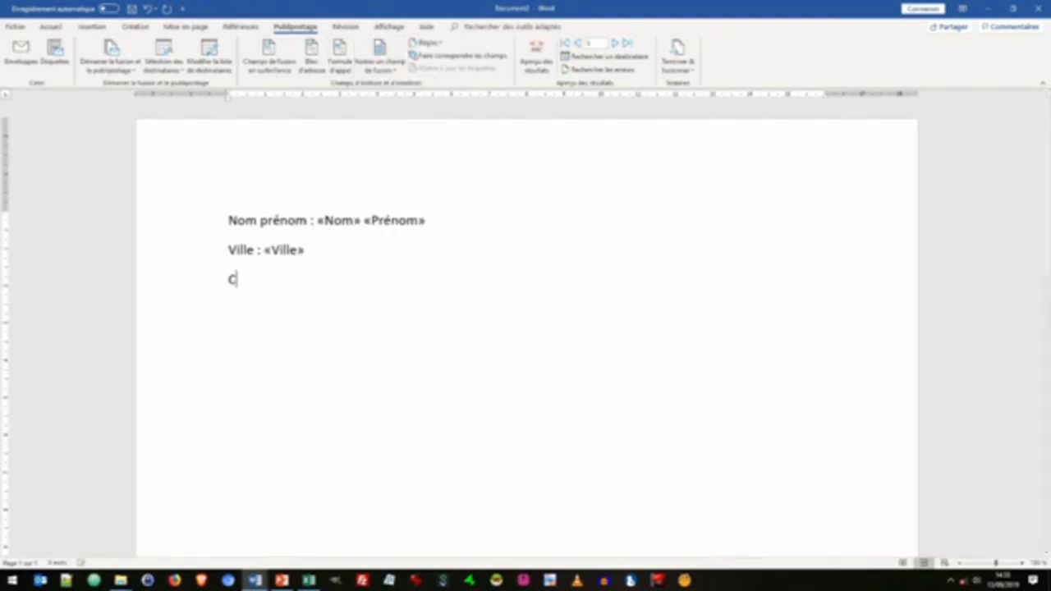
type("lient premi")
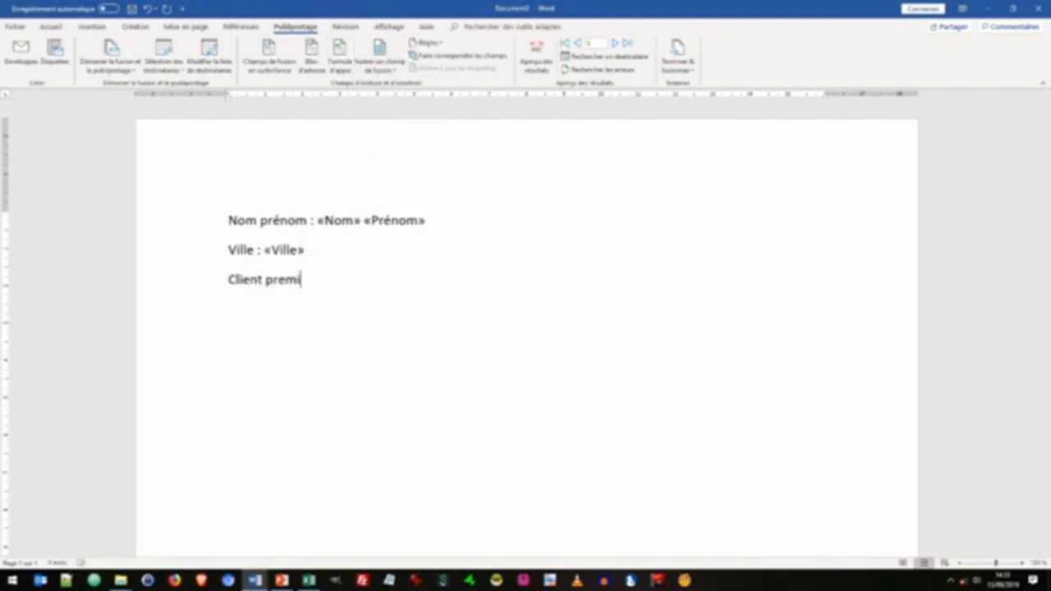
type("um :")
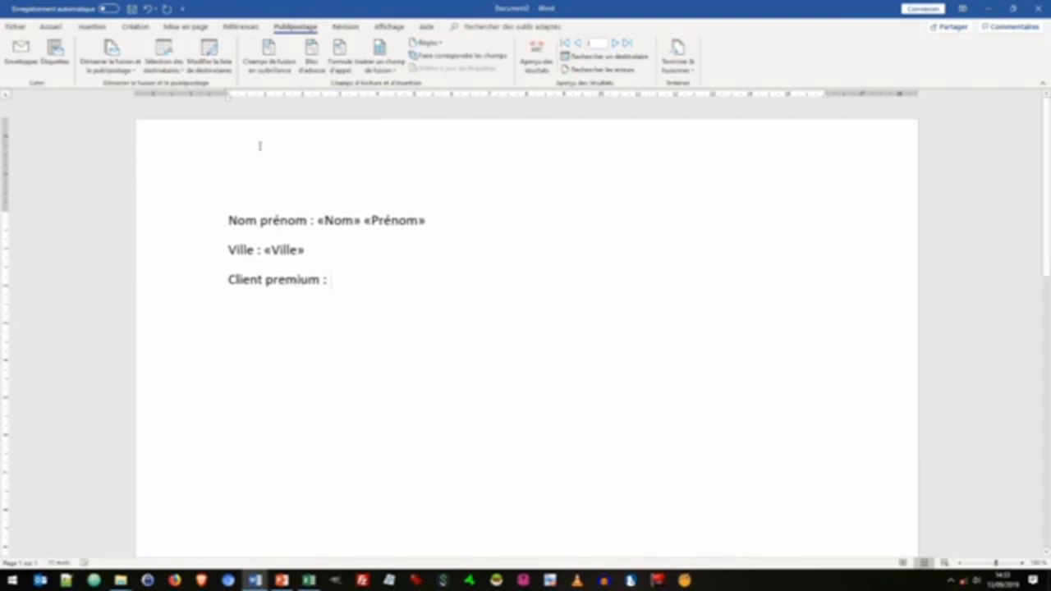
Examine the values of the Client premium column in the recipient list, then close the list
left_click(212, 54)
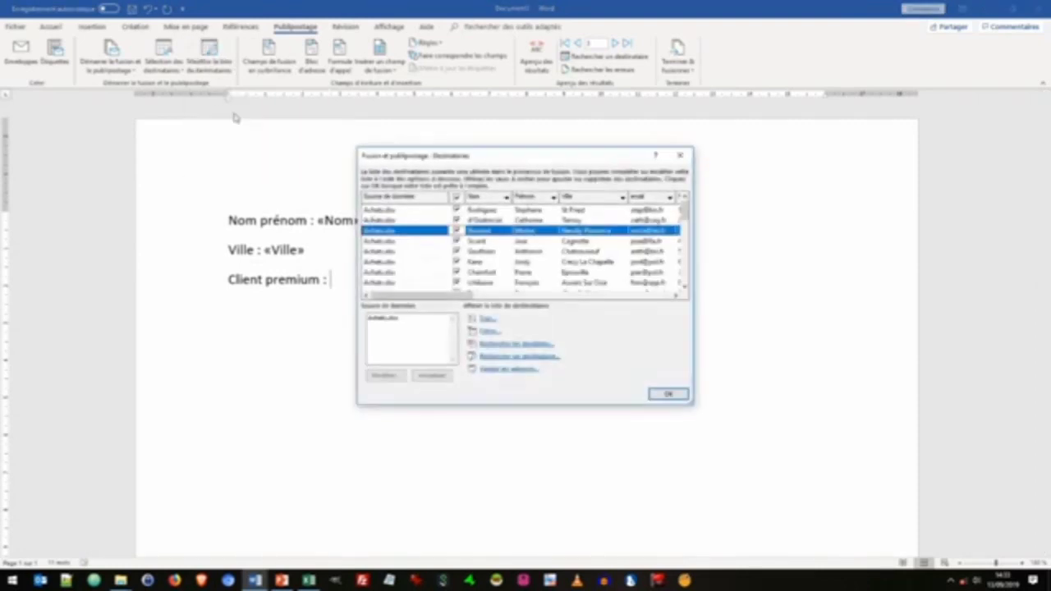
left_click_drag(460, 300, 609, 300)
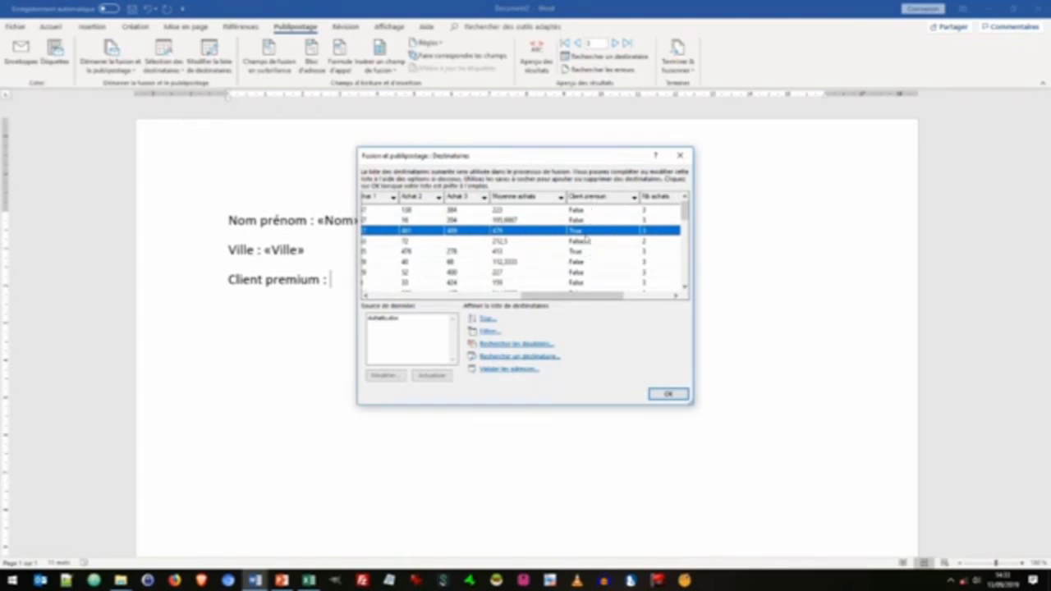
left_click(668, 394)
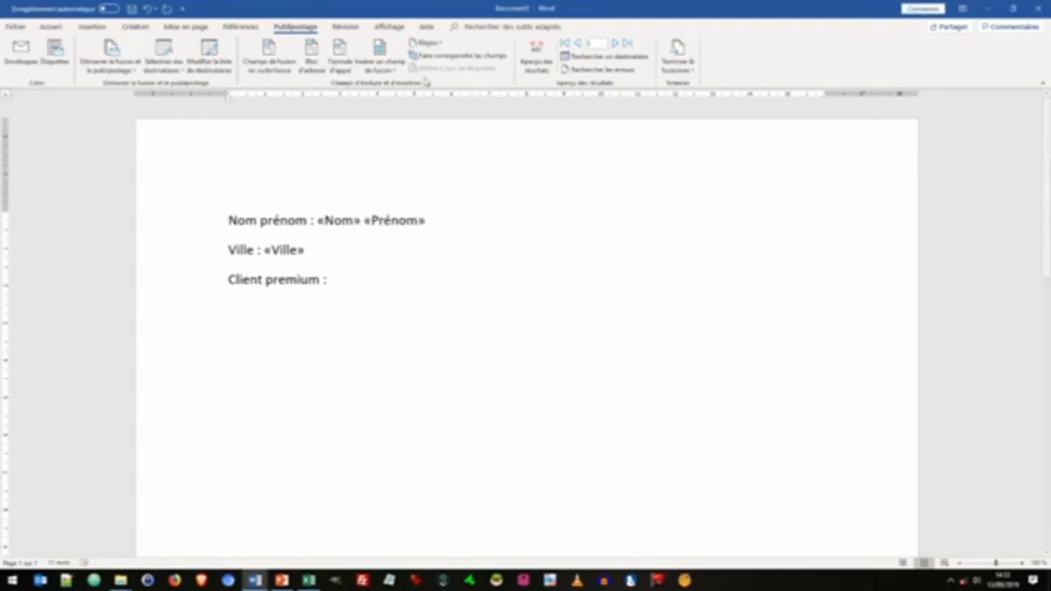
Insert the Client_premium merge field after its label and preview the merge results
left_click(391, 71)
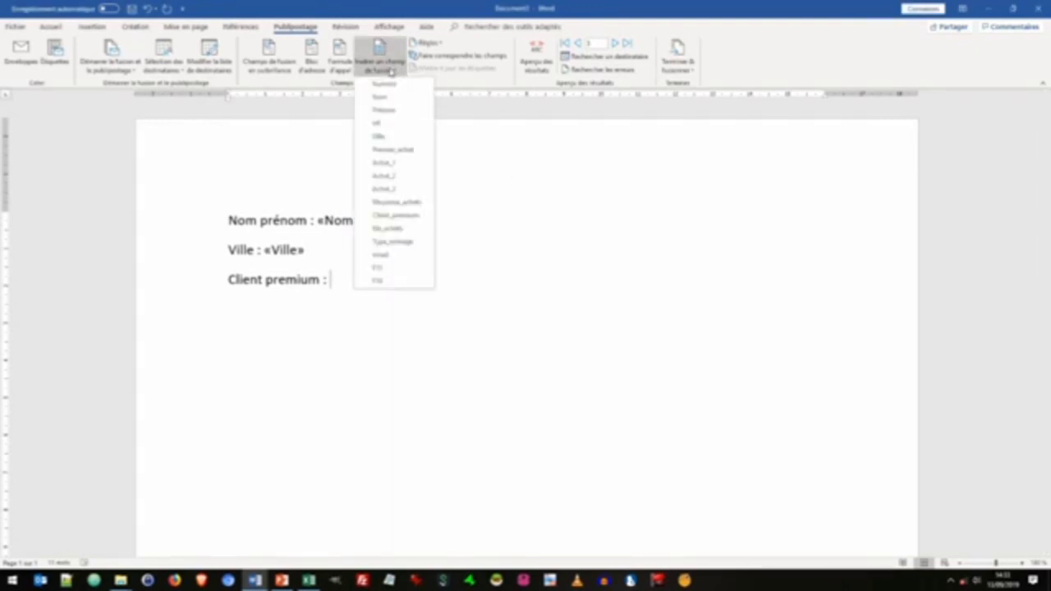
left_click(397, 215)
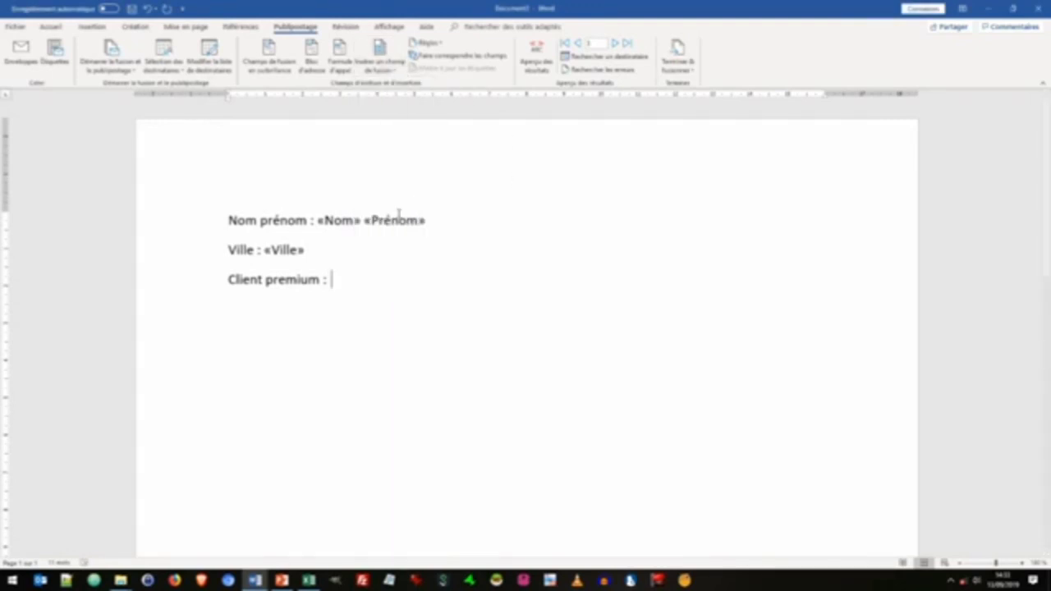
left_click(536, 57)
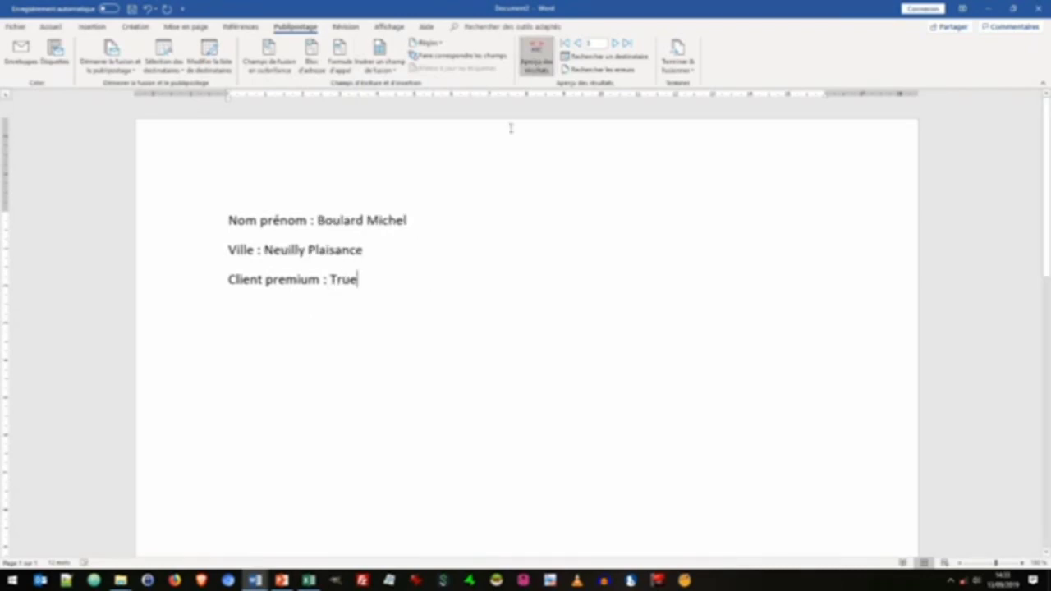
Check the premium value for the next record, return to the merge fields, and delete the Client_premium field after its label
left_click(616, 44)
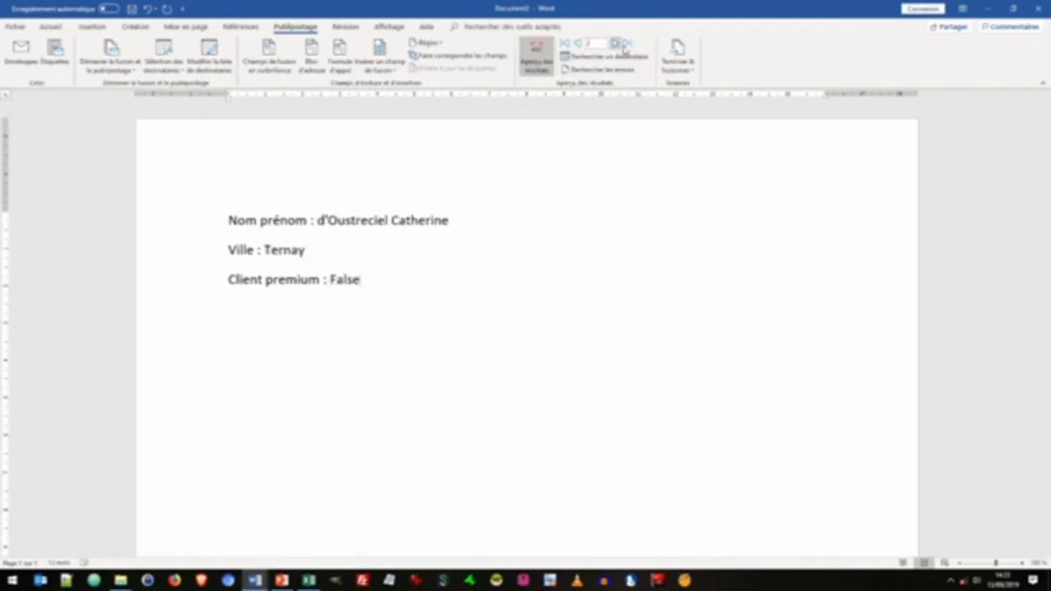
left_click(536, 58)
left_click_drag(441, 280, 330, 280)
key("Delete")
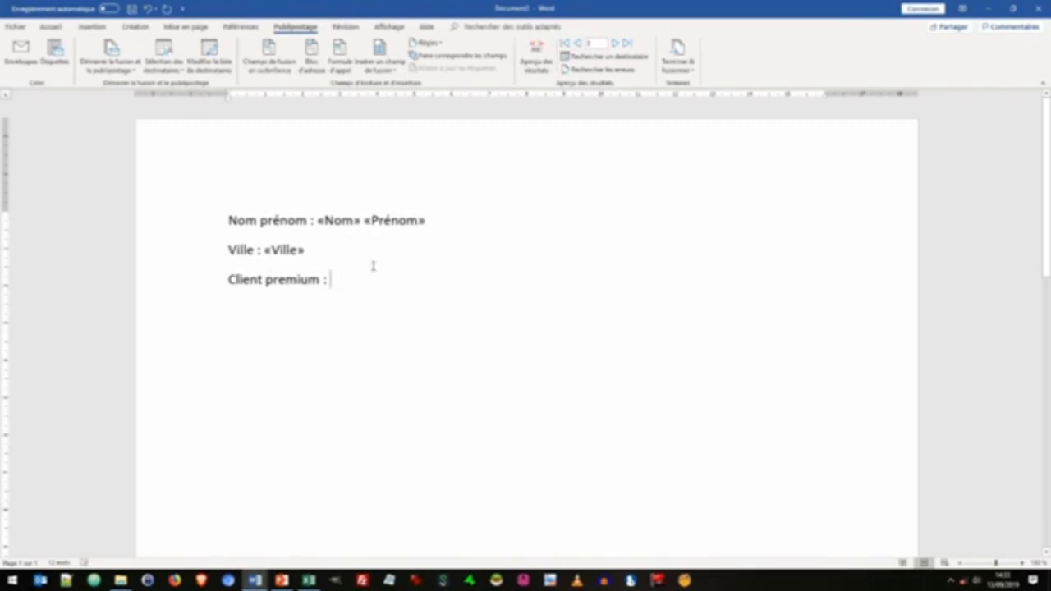
Insert an If-Then-Else rule after "Client premium :" that outputs OUI when Client_premium equals True and NON otherwise, and check another record
left_click(433, 47)
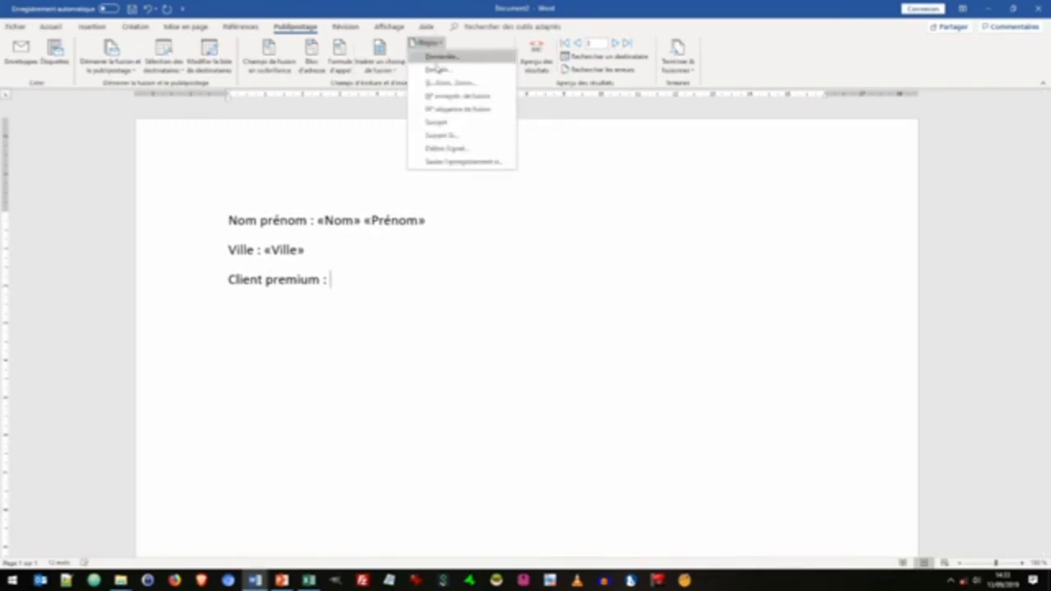
left_click(441, 84)
left_click(413, 247)
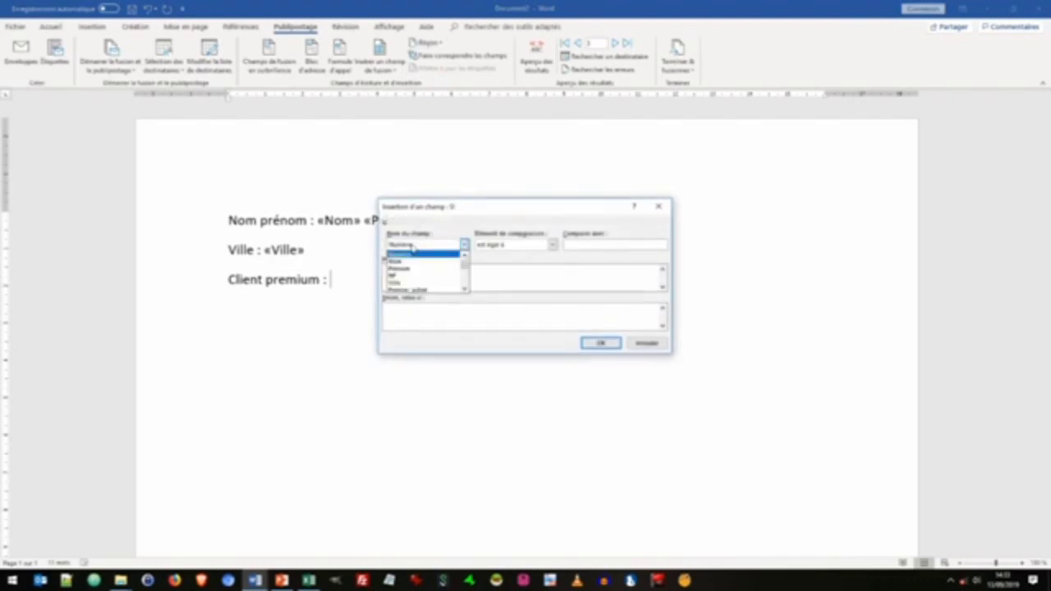
scroll(419, 279, "down", 2)
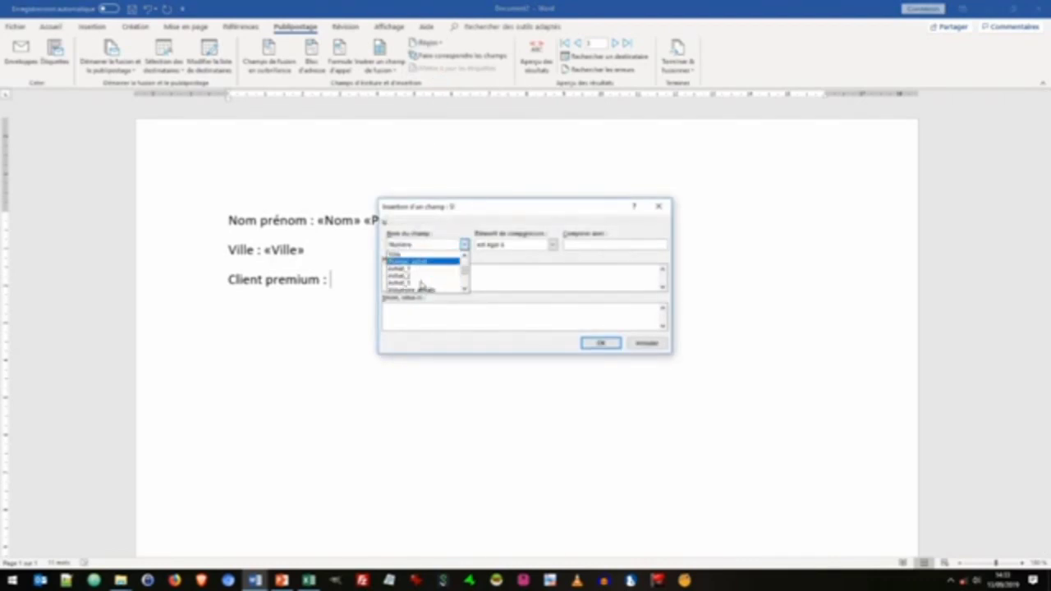
left_click(421, 282)
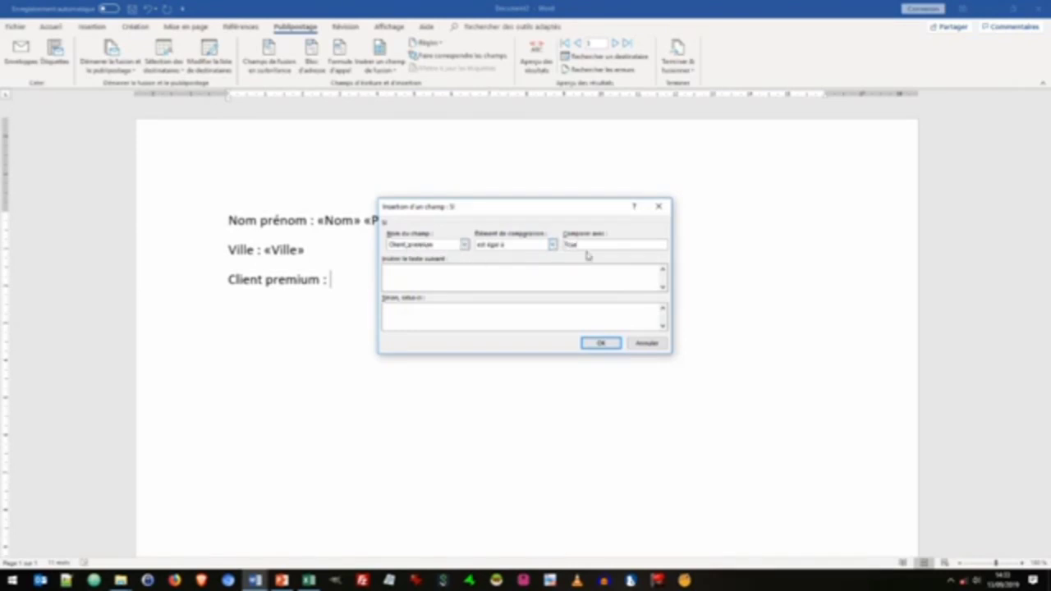
left_click(474, 274)
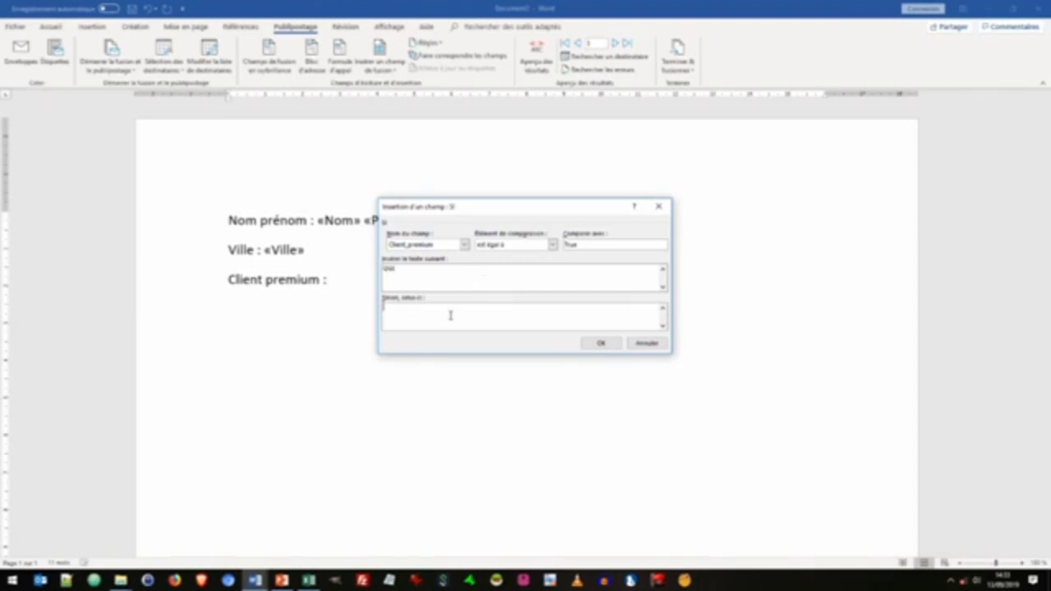
left_click(600, 343)
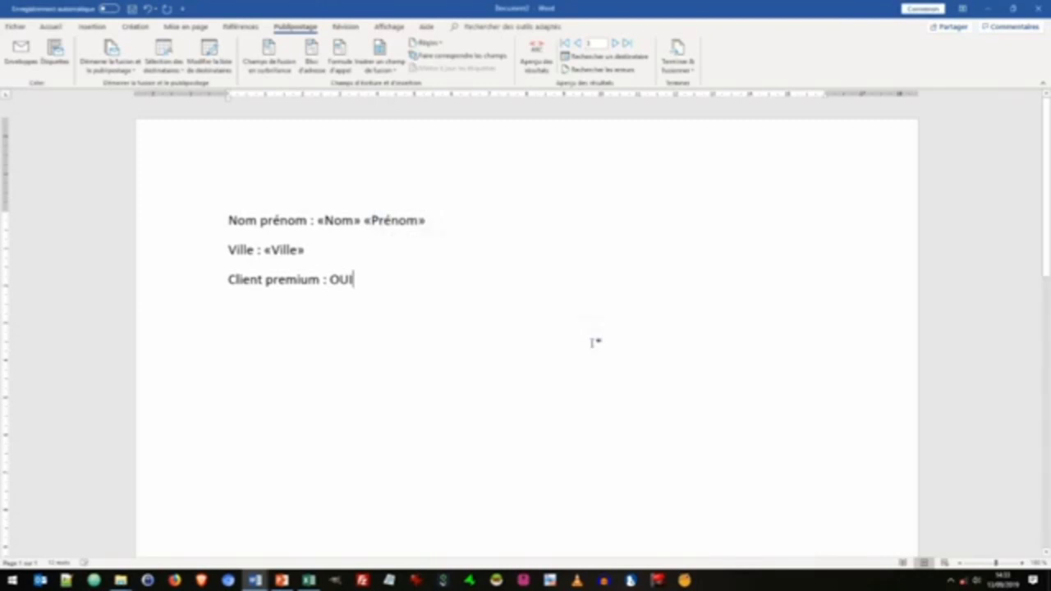
left_click(578, 44)
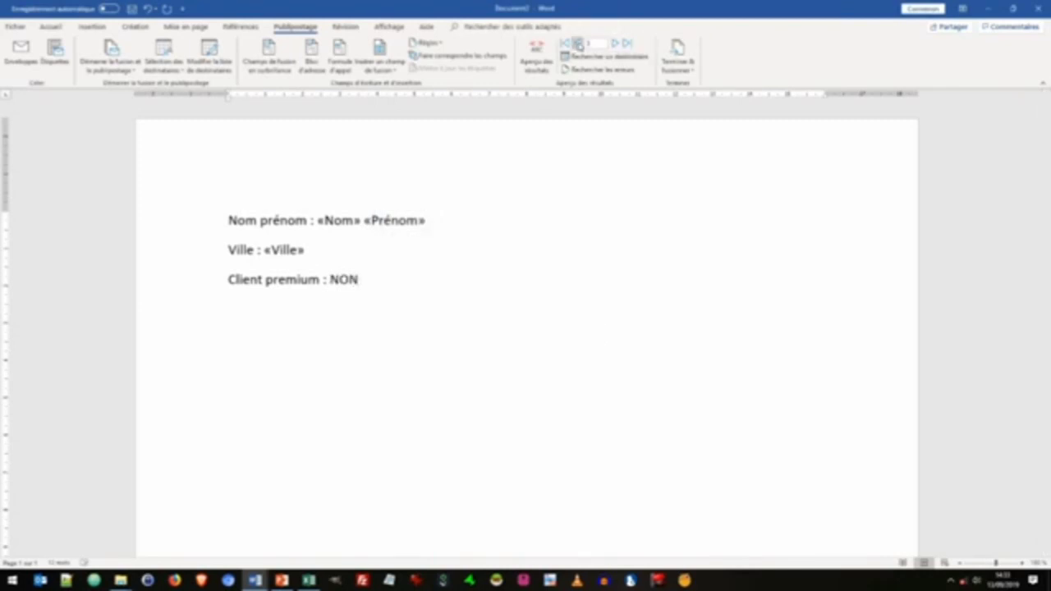
Add a "Moyenne :" line with the Moyenne_achats merge field below the Ville line and preview the results for different records
left_click(342, 248)
key("Return")
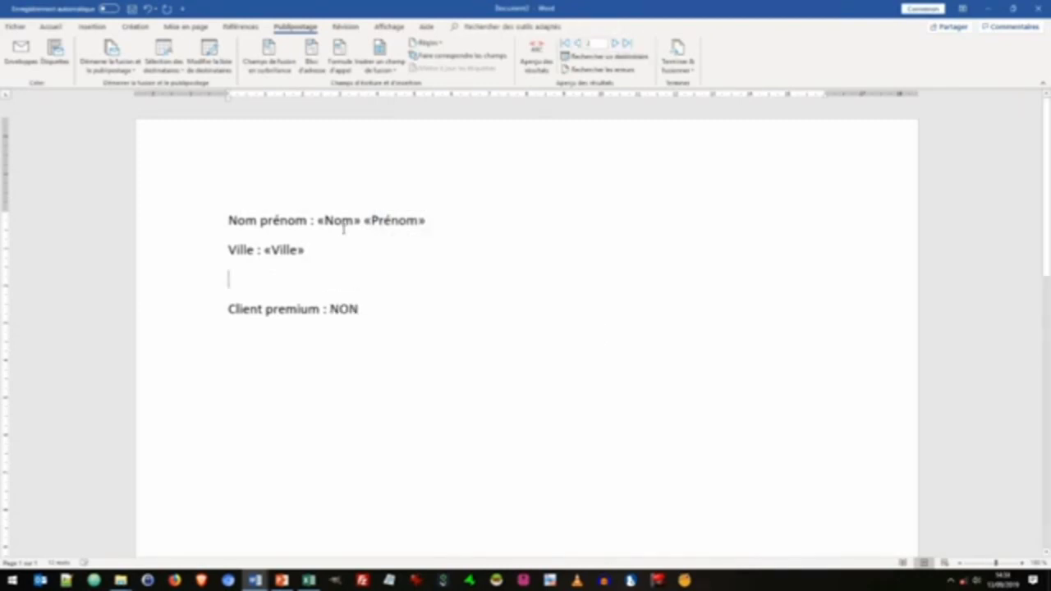
type("Moyenne :")
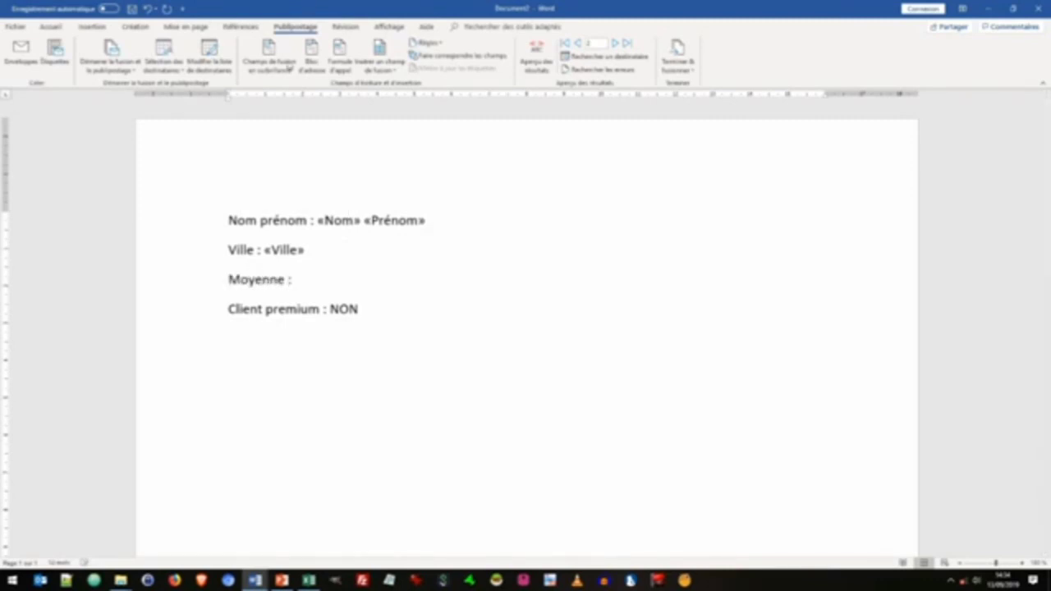
left_click(373, 69)
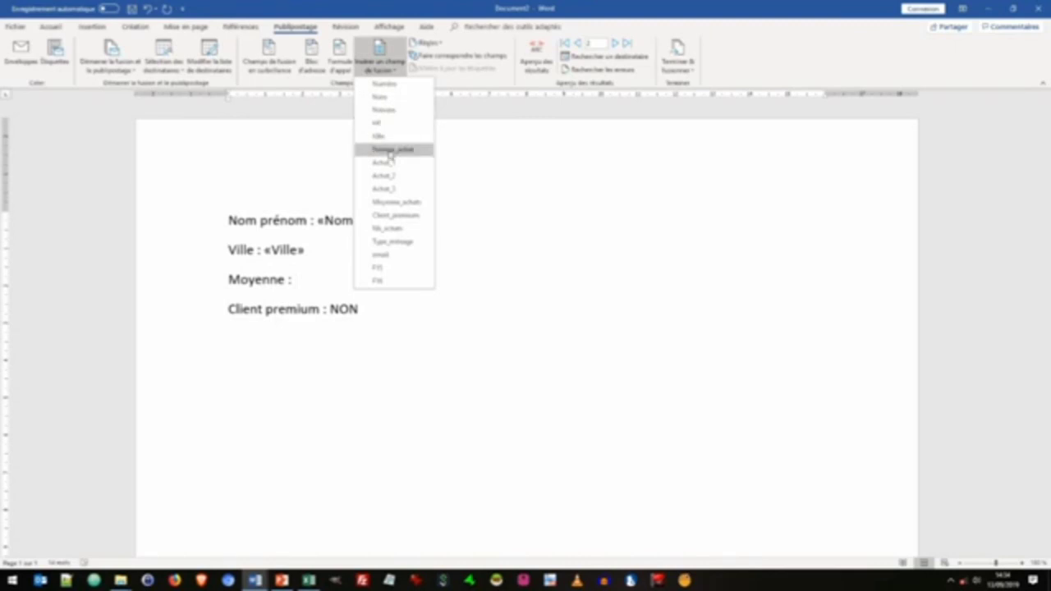
left_click(394, 202)
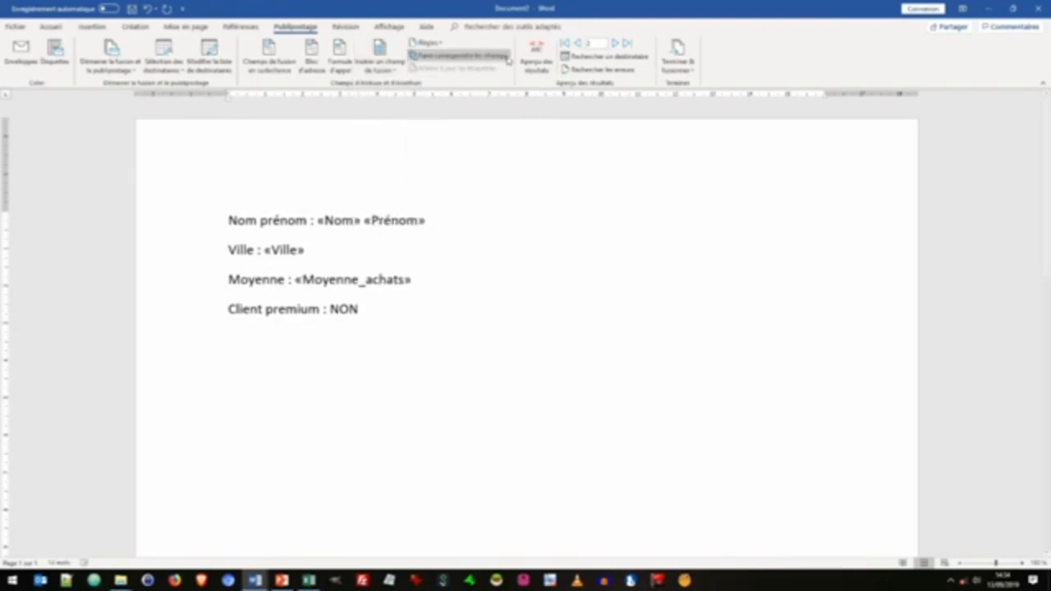
left_click(536, 57)
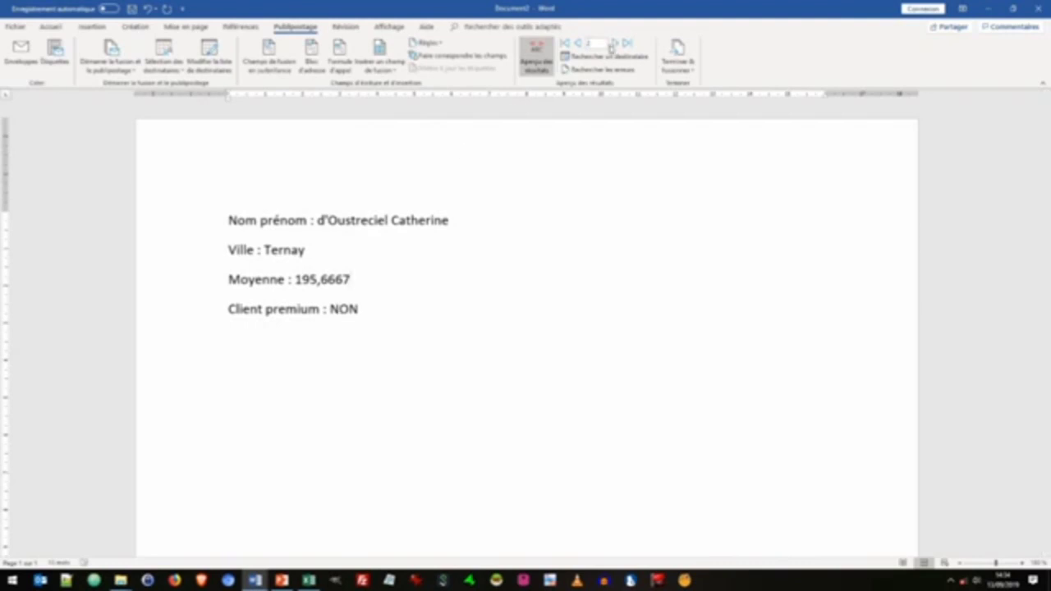
left_click(614, 43)
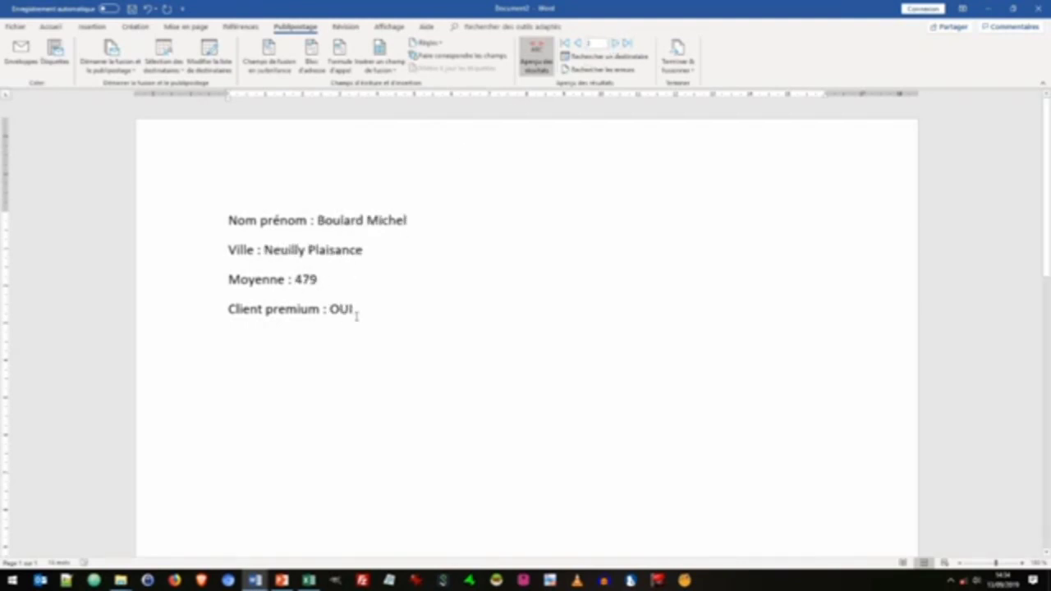
Show the formatting marks, add an empty paragraph after the Client premium line, and give that line a bottom border
key("ctrl+shift+8")
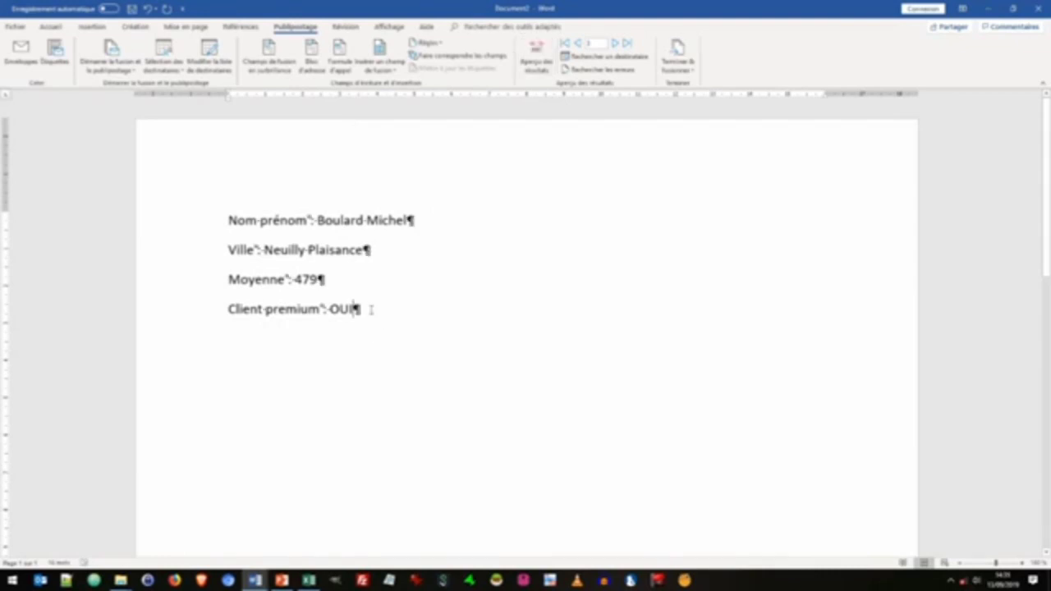
left_click(367, 310)
key("Return")
left_click(353, 310)
left_click(51, 26)
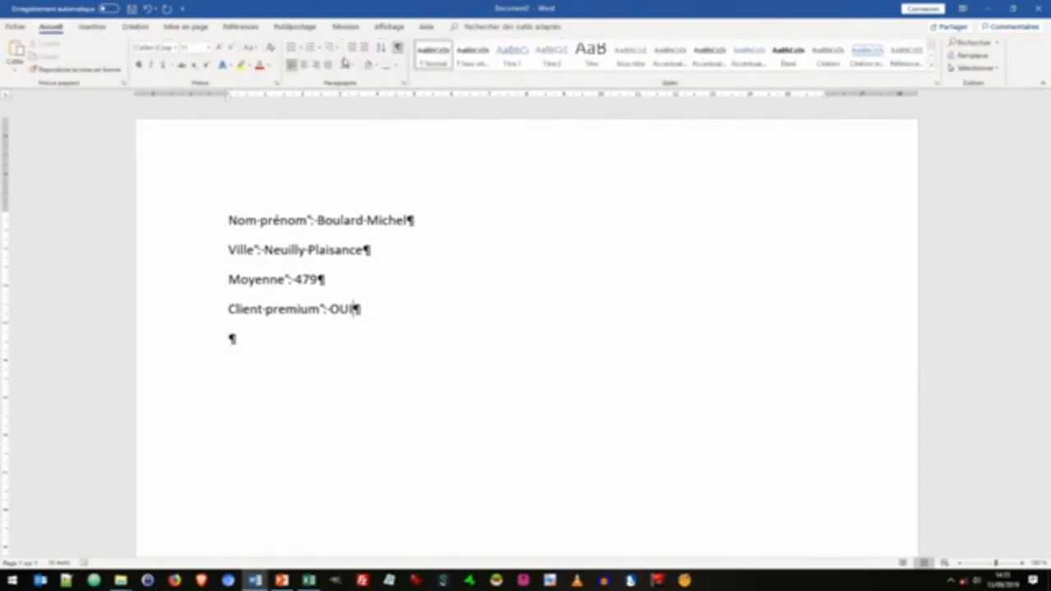
left_click(386, 69)
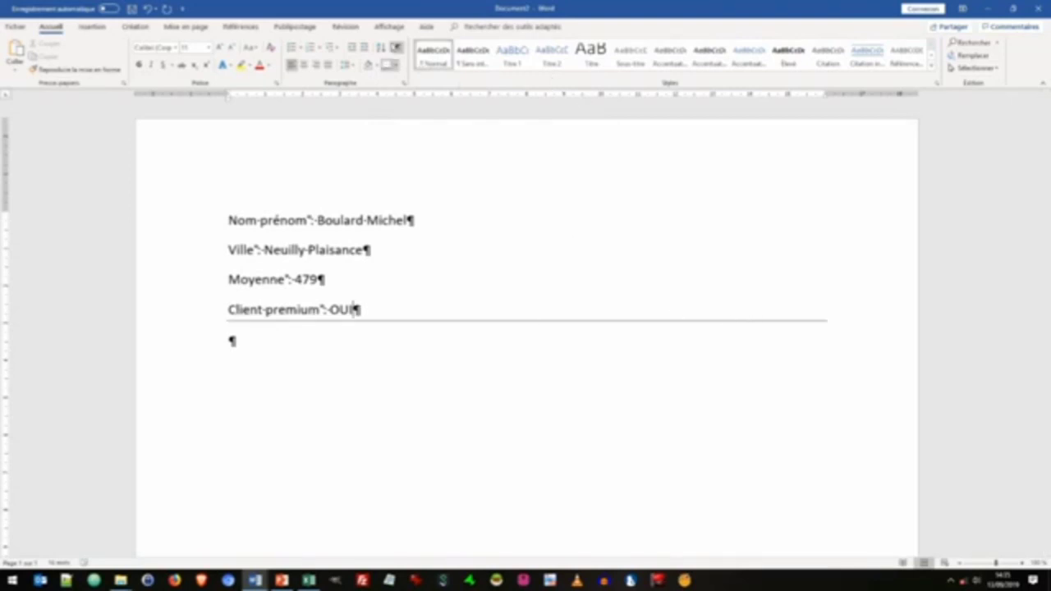
Insert the next-record rule (Suivant) in the empty paragraph below the border and check it in the merge preview
left_click(298, 27)
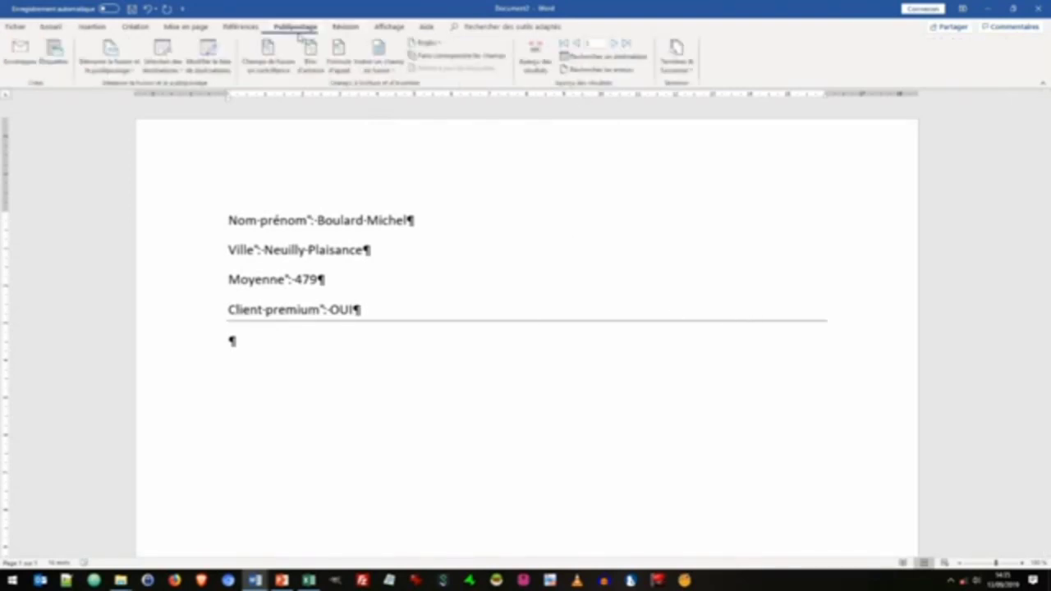
left_click(533, 68)
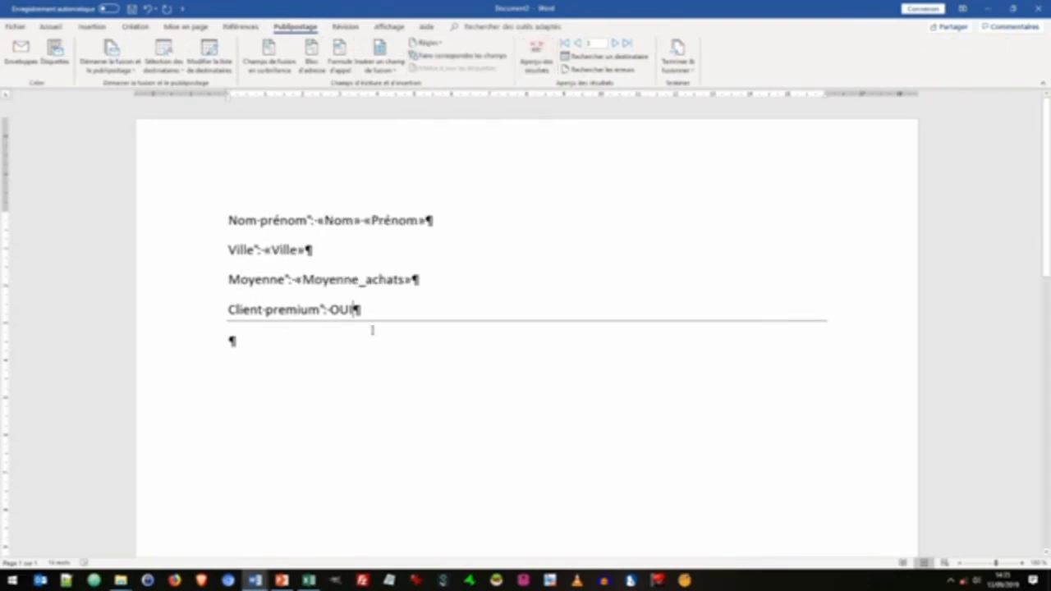
left_click(269, 343)
left_click(433, 42)
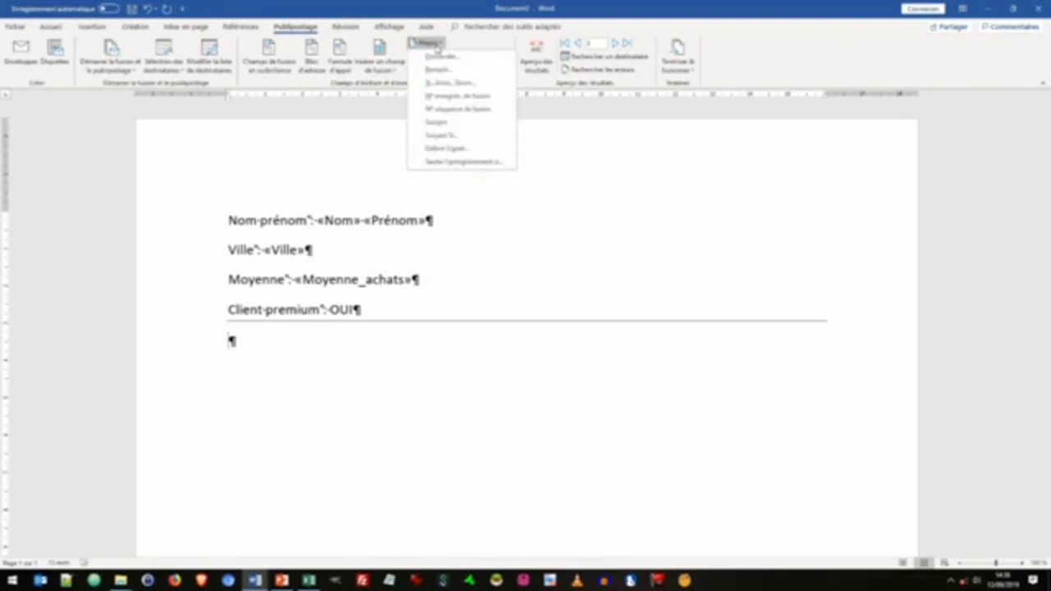
left_click(443, 125)
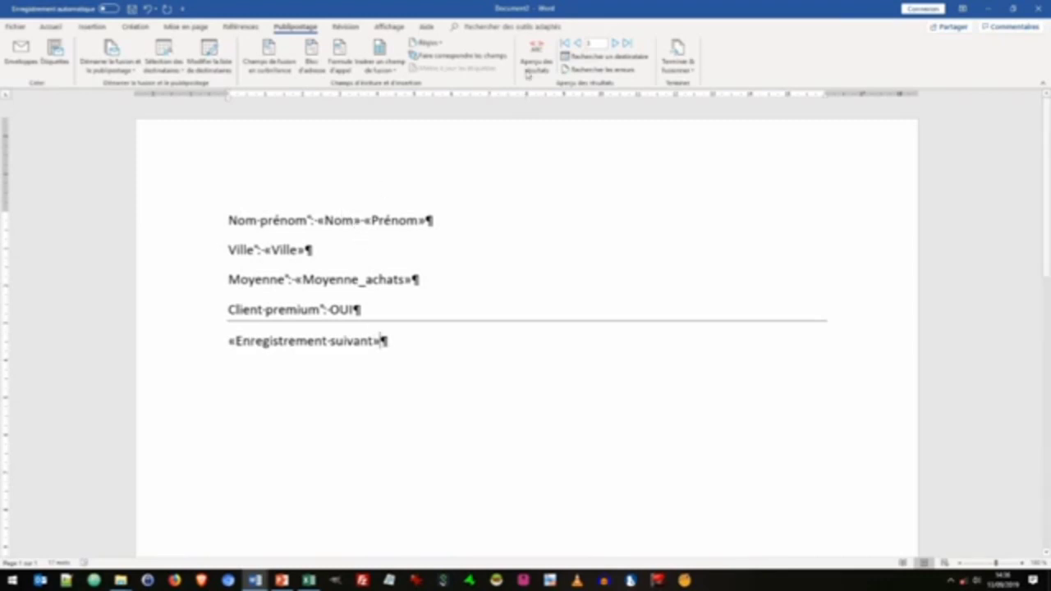
left_click(537, 59)
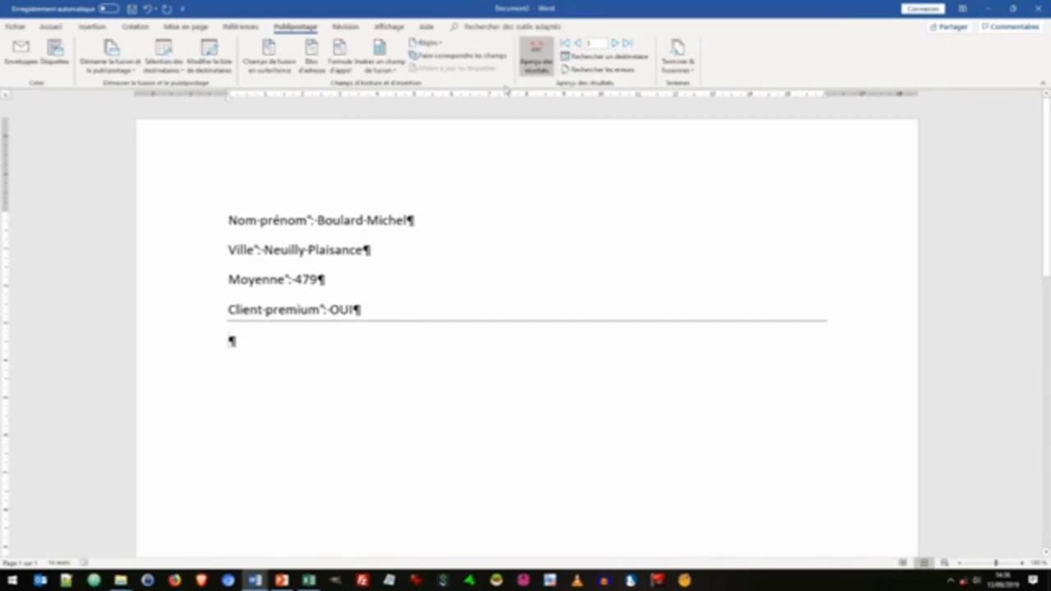
left_click(535, 59)
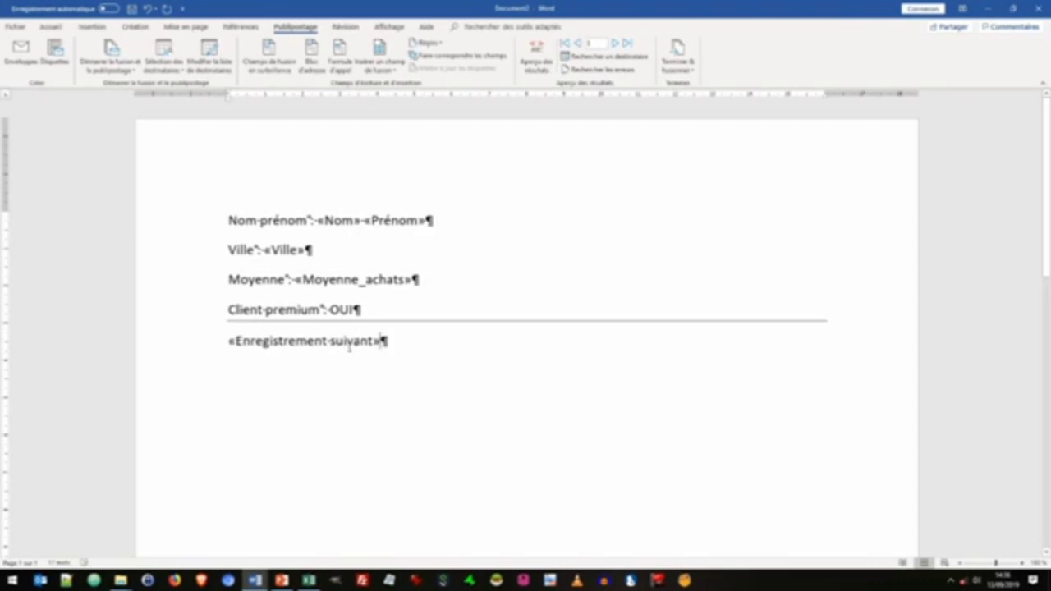
left_click_drag(215, 237, 218, 315)
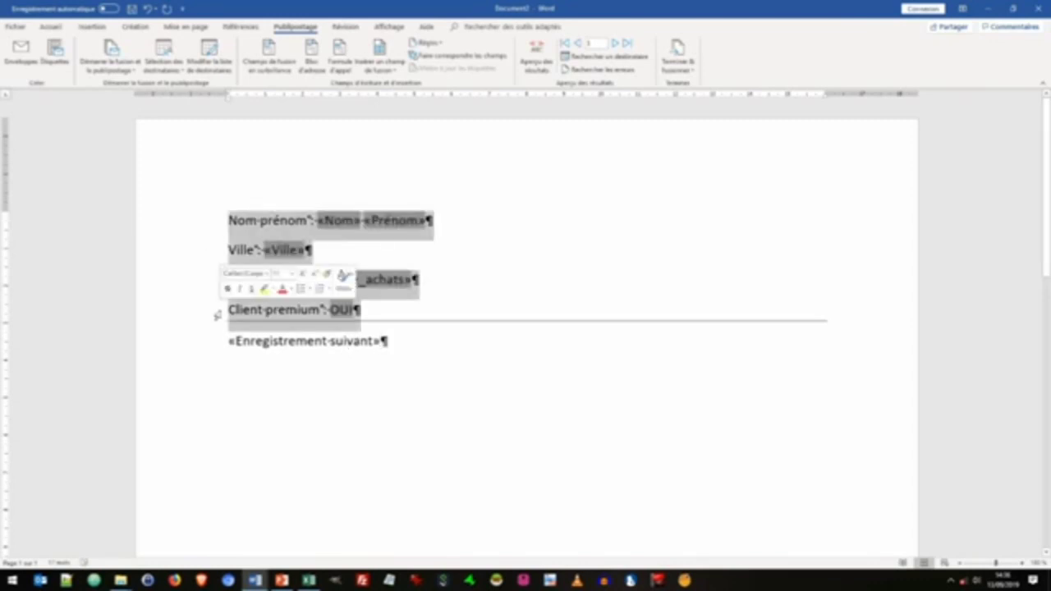
left_click(211, 345)
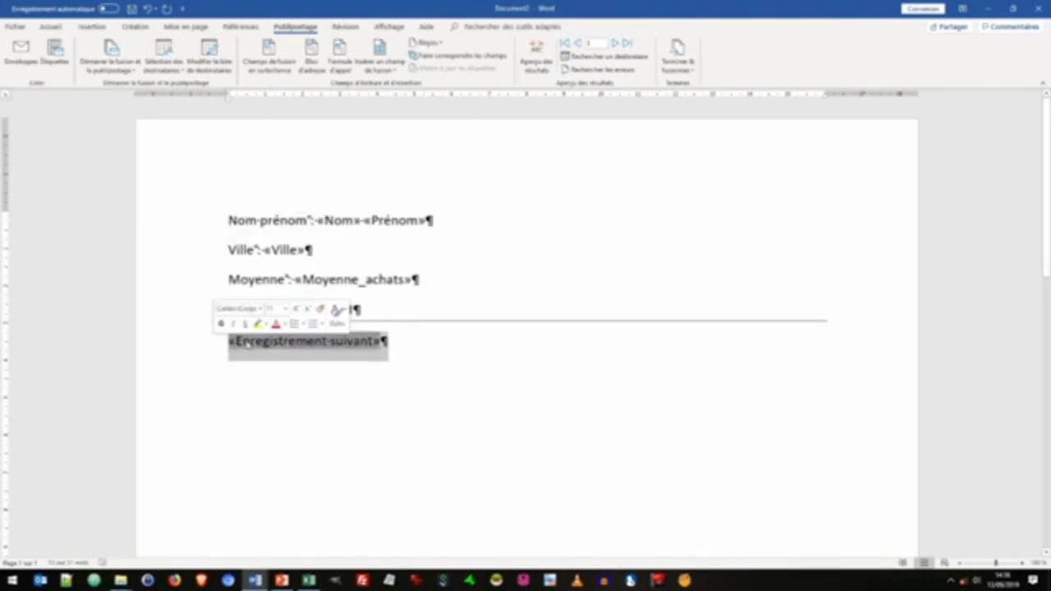
left_click(392, 345)
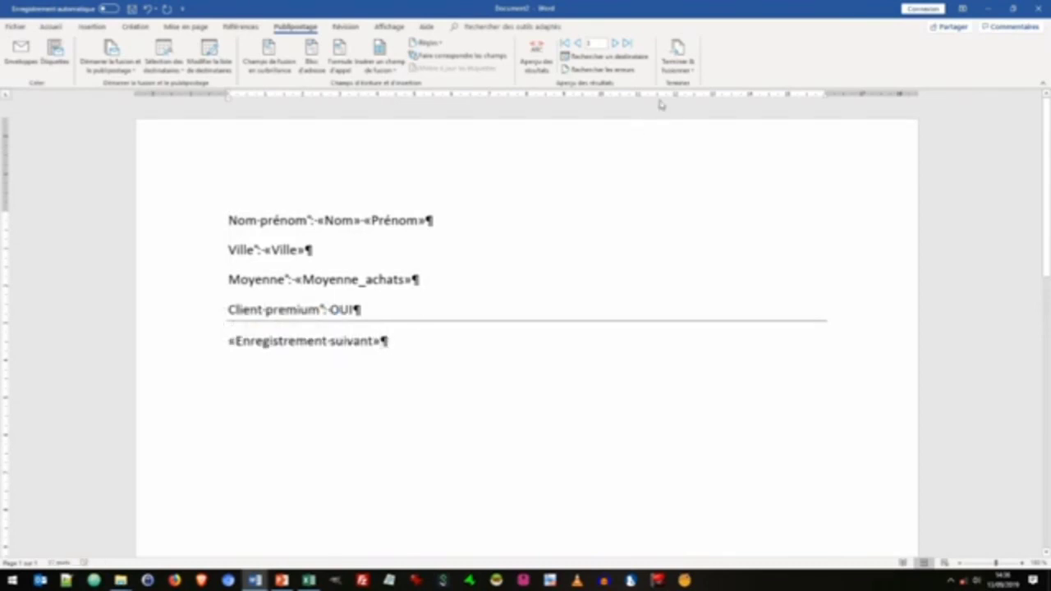
Merge all records into a new document for individual editing and look through the generated directory
left_click(679, 66)
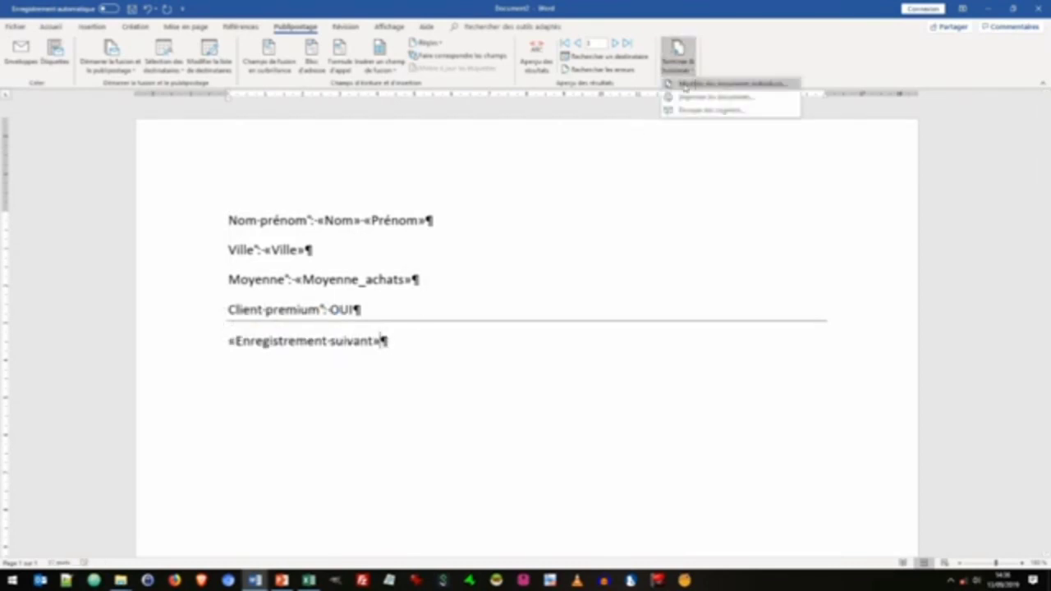
left_click(715, 86)
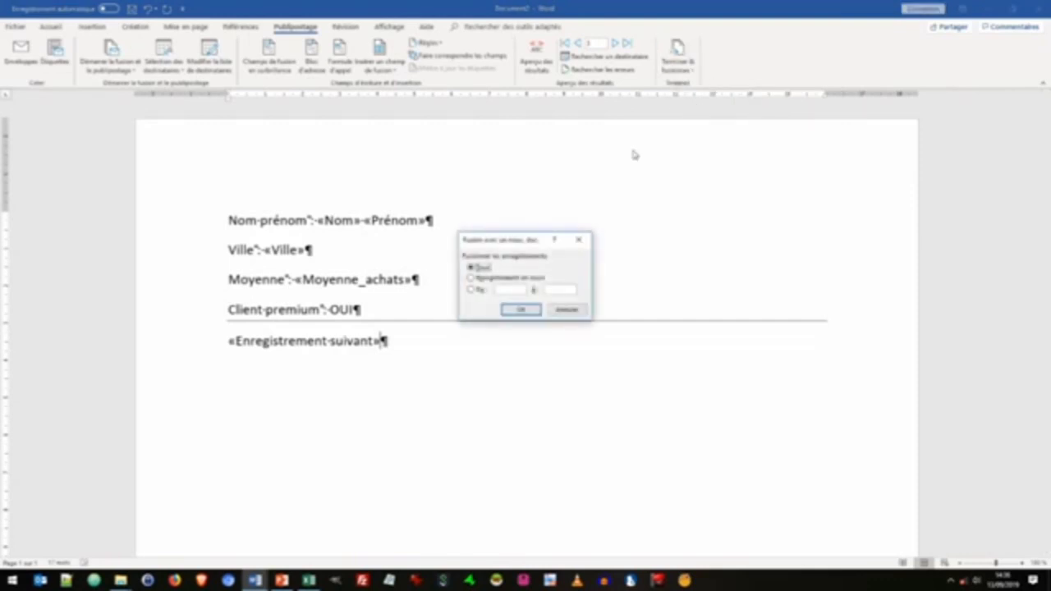
left_click(530, 310)
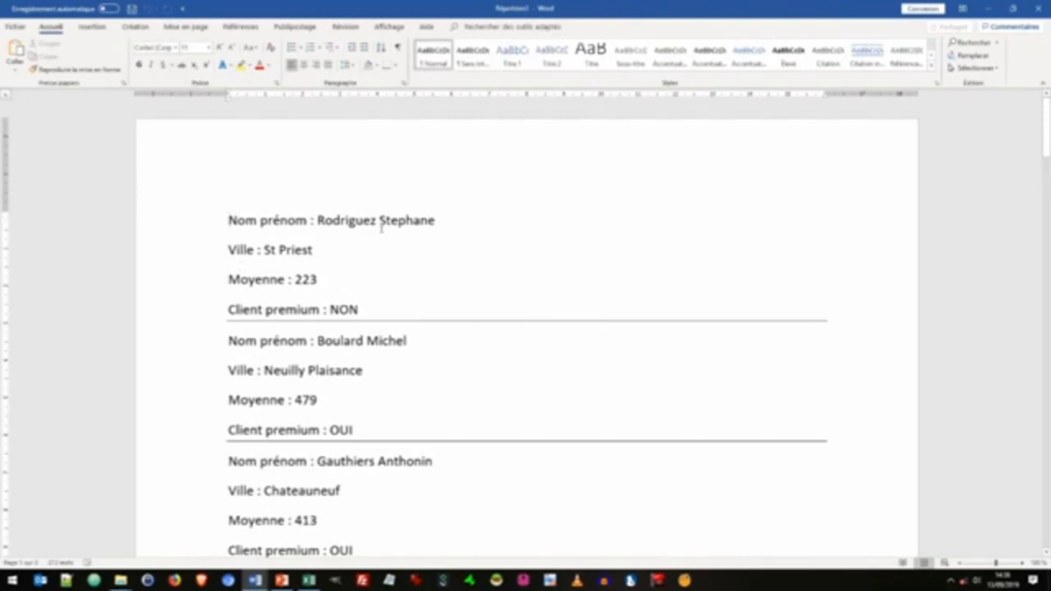
scroll(381, 228, "down", 3)
scroll(381, 202, "down", 12)
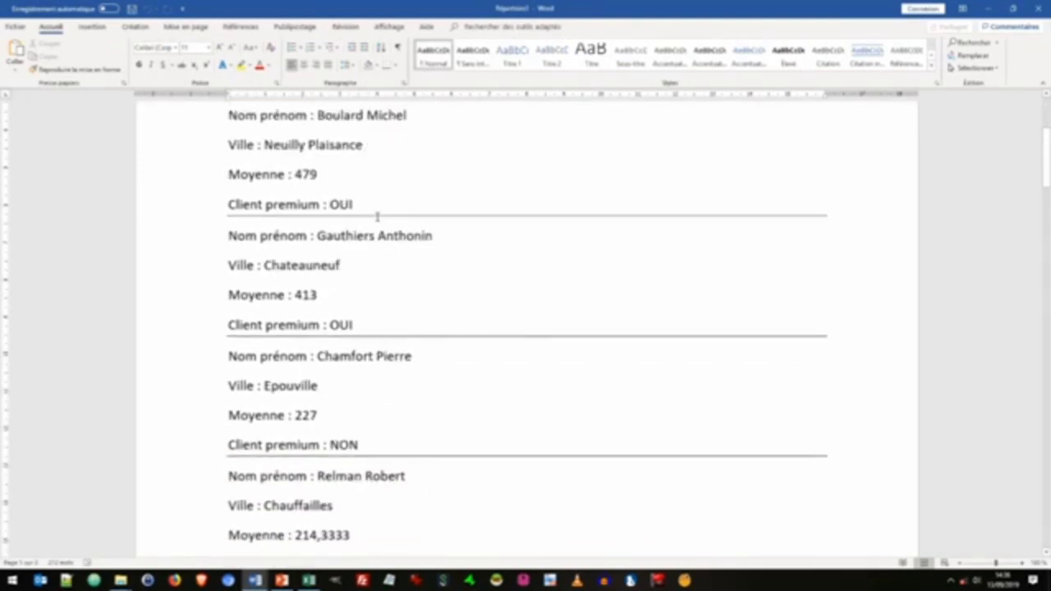
scroll(379, 224, "down", 17)
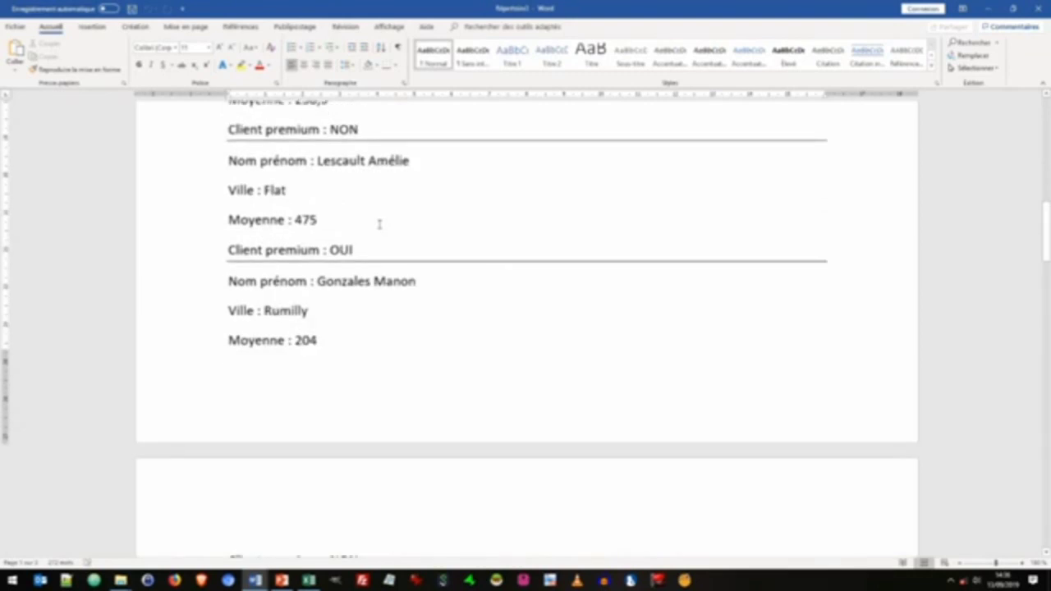